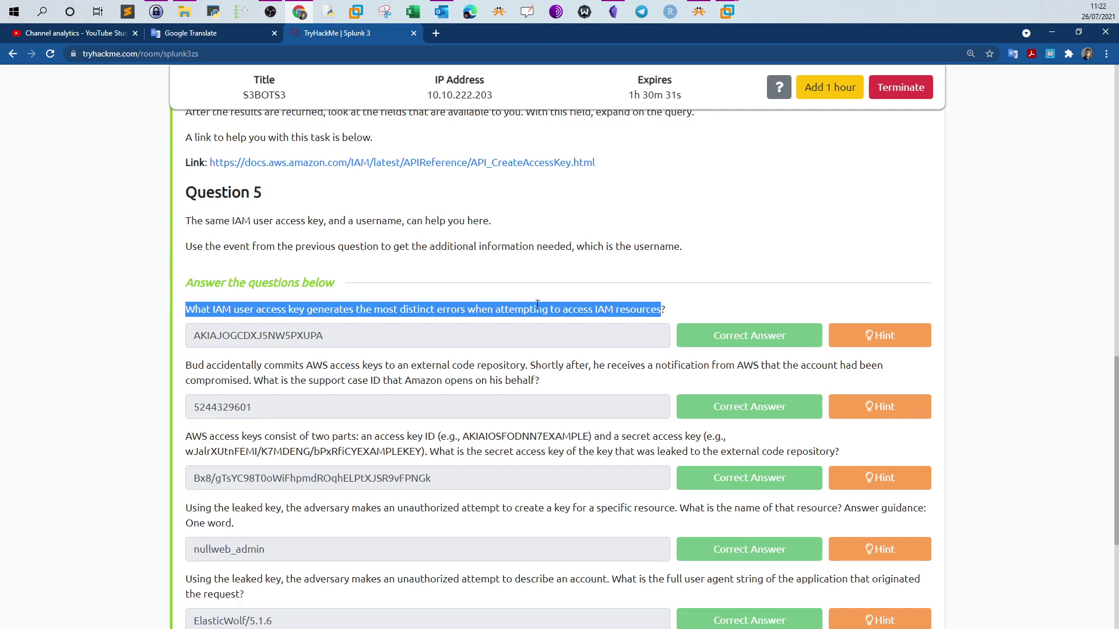
Read the TryHackMe question asking which IAM user access key generates the most distinct errors when accessing IAM resources
{"action": "left_click", "coordinate": [537, 307]}
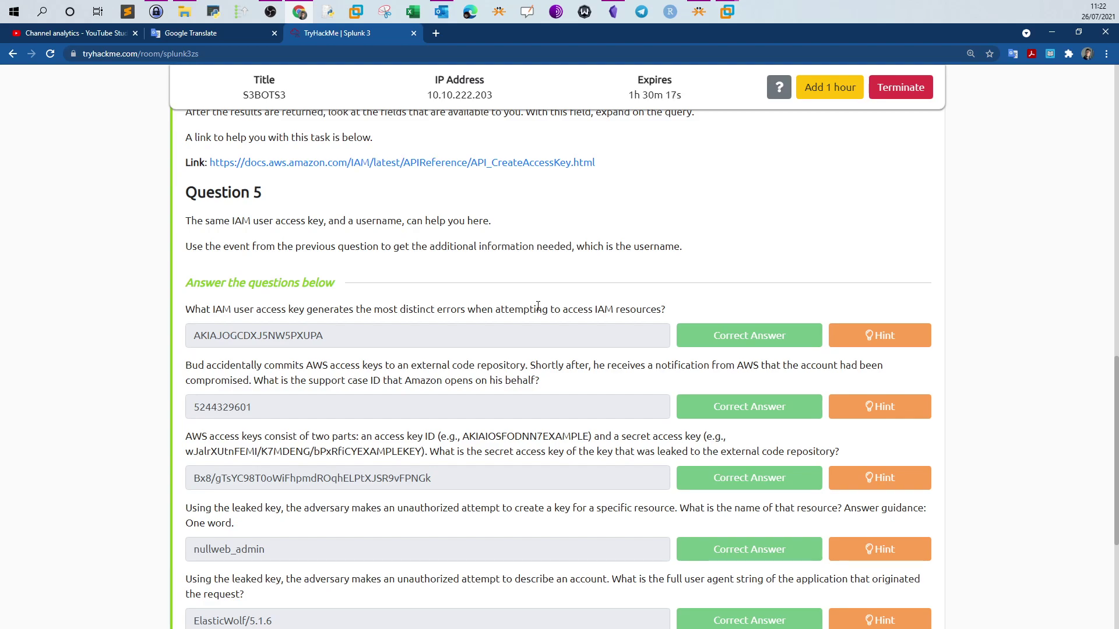
{"action": "left_click_drag", "start_coordinate": [465, 309], "coordinate": [393, 312]}
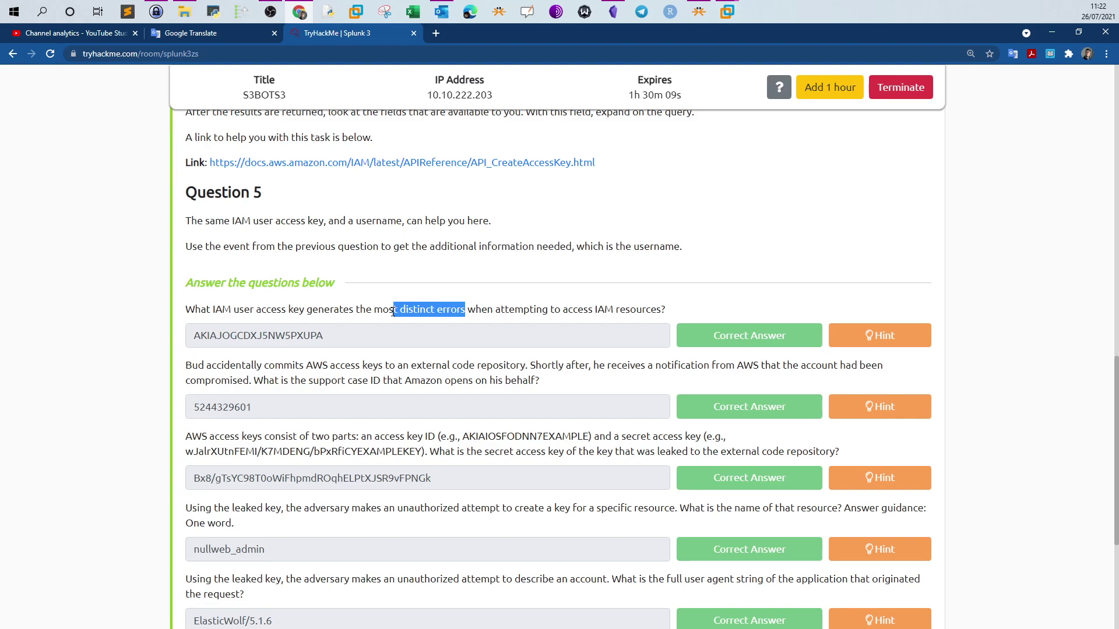
{"action": "left_click", "coordinate": [407, 308]}
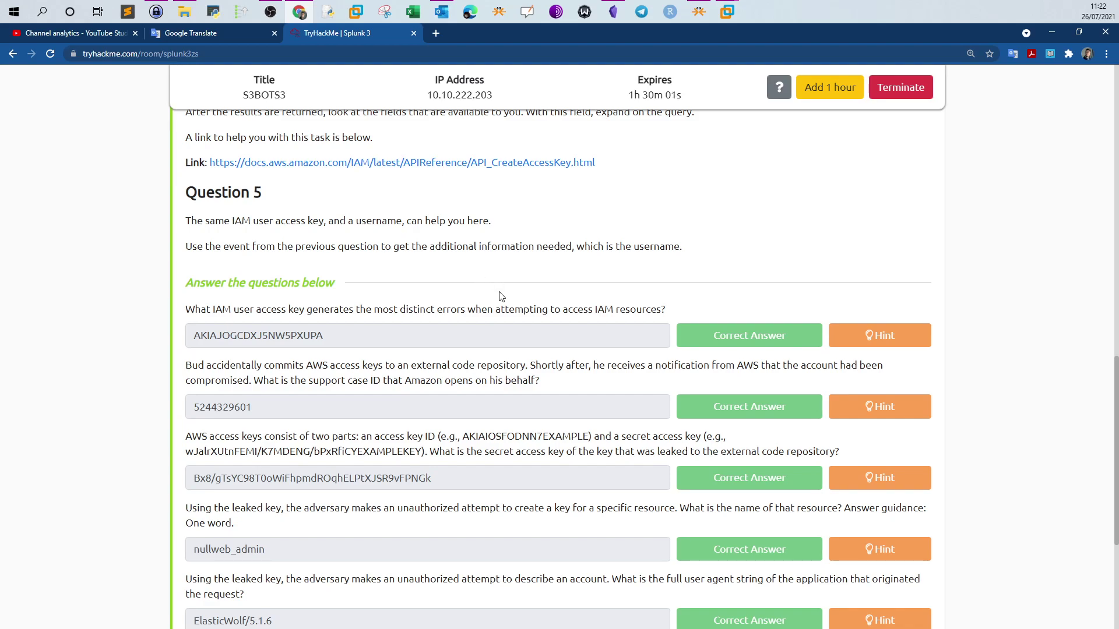
Clear the Splunk search query, then select the line index="botsv3" sourcetype="aws:cloudtrail" in the Splunk note in Obsidian for copying
{"action": "left_click", "coordinate": [727, 14]}
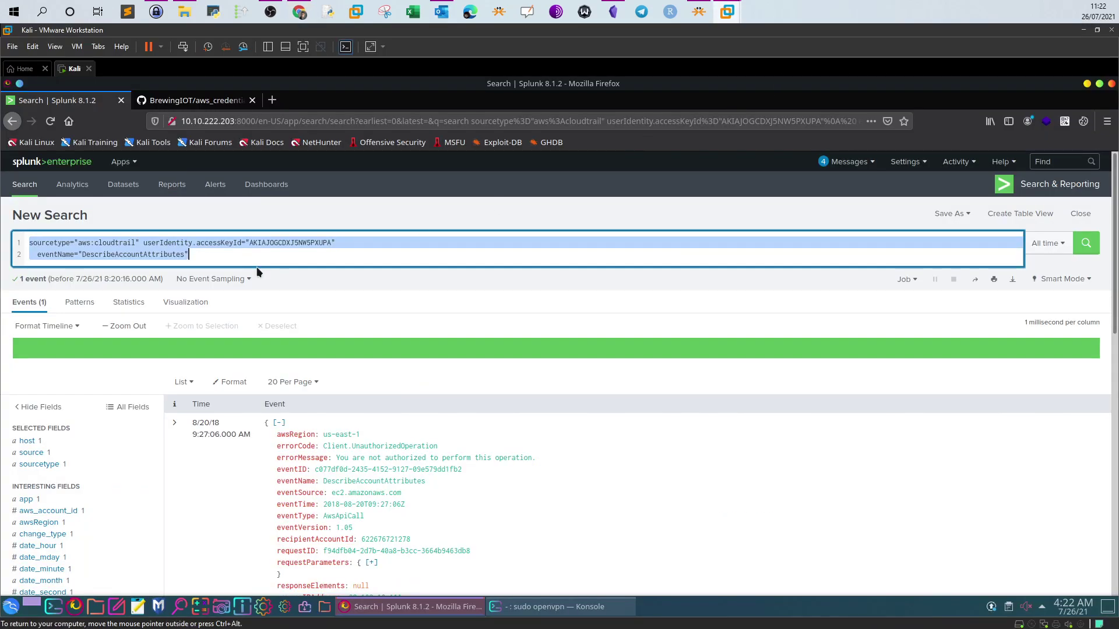
{"action": "key", "text": "BackSpace"}
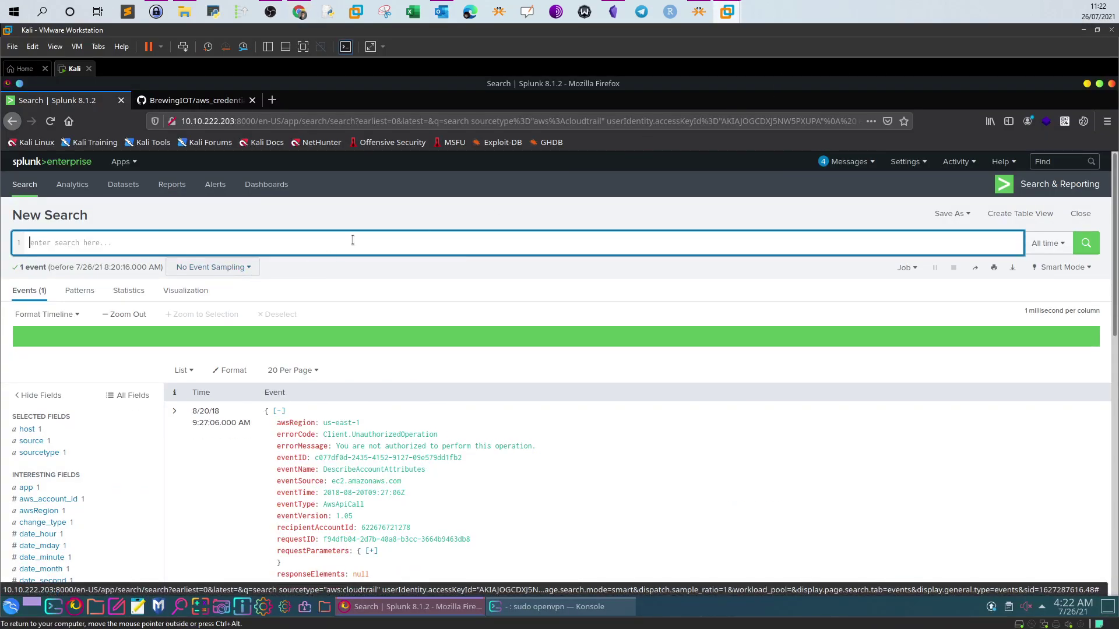
{"action": "left_click", "coordinate": [613, 12]}
{"action": "scroll", "coordinate": [562, 268], "scroll_direction": "down", "scroll_amount": 5}
{"action": "scroll", "coordinate": [565, 272], "scroll_direction": "up", "scroll_amount": 4}
{"action": "scroll", "coordinate": [559, 268], "scroll_direction": "up", "scroll_amount": 1}
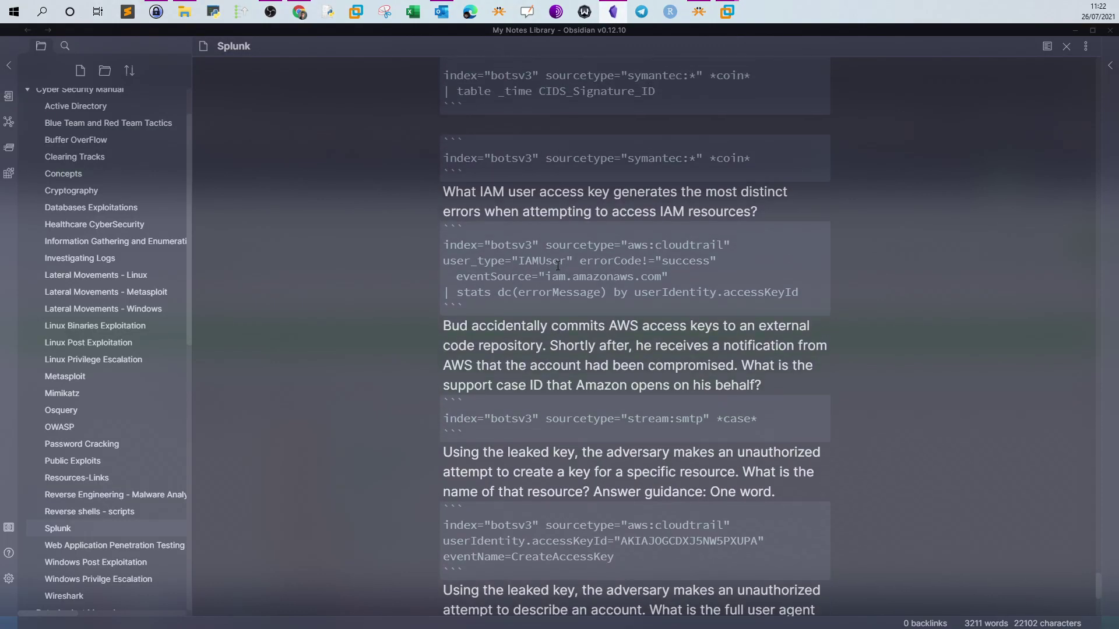
{"action": "scroll", "coordinate": [554, 245], "scroll_direction": "up", "scroll_amount": 1}
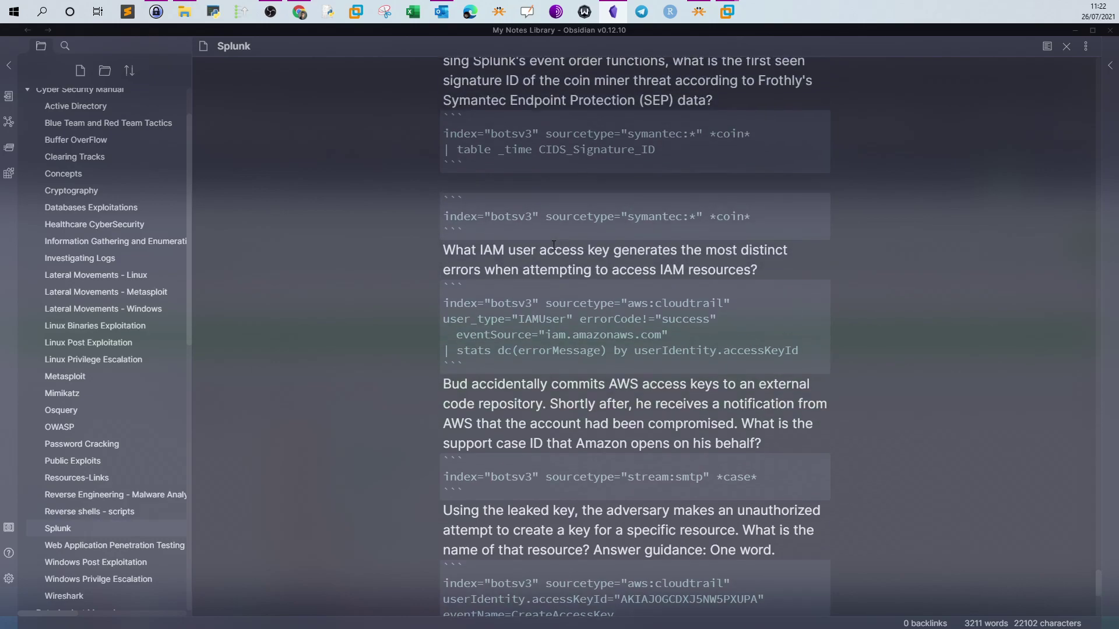
{"action": "scroll", "coordinate": [553, 246], "scroll_direction": "down", "scroll_amount": 2}
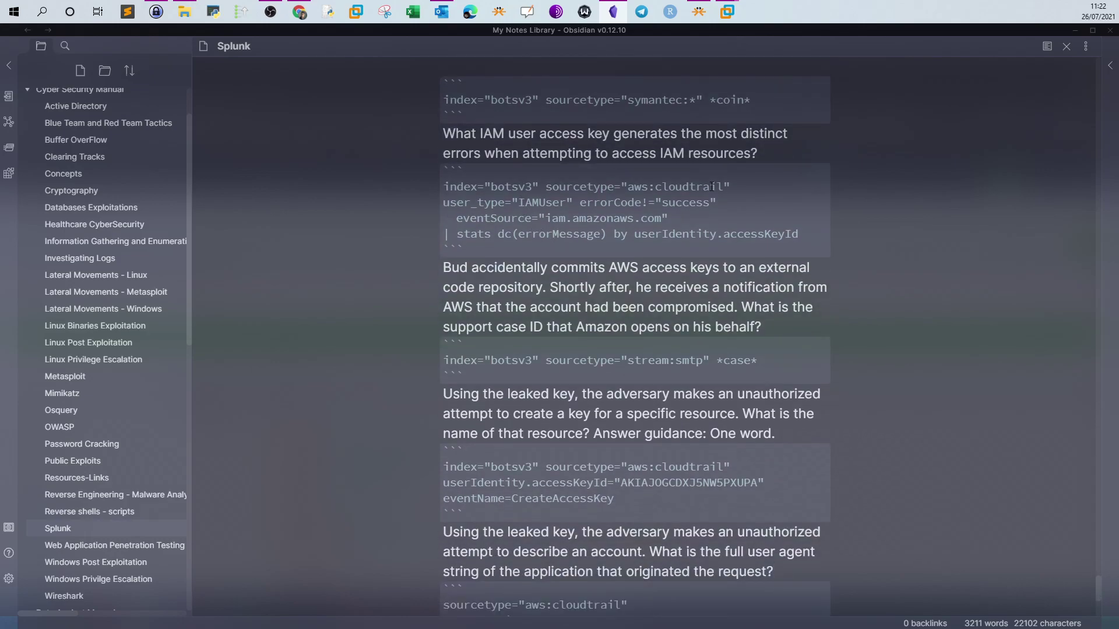
{"action": "left_click_drag", "start_coordinate": [730, 186], "coordinate": [447, 184]}
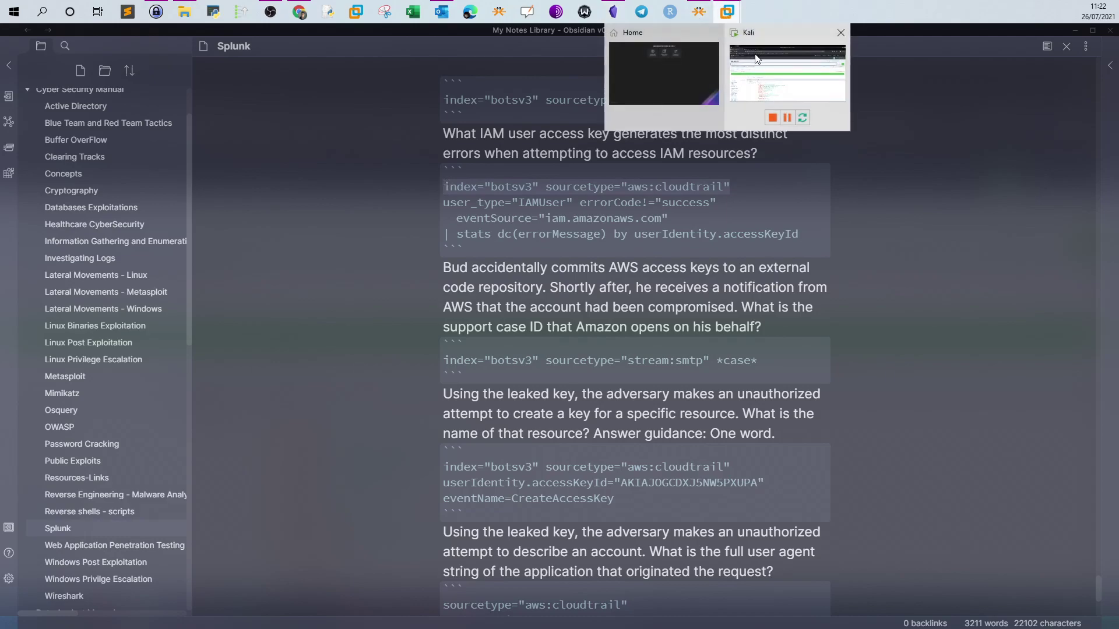
Switch back to Splunk in the Kali virtual machine and enter the query index="botsv3" sourcetype="aws:cloudtrail"
{"action": "left_click", "coordinate": [727, 12]}
{"action": "type", "text": "index=\"botsv3\" sourcetype=\"aws:cloudtrail\""}
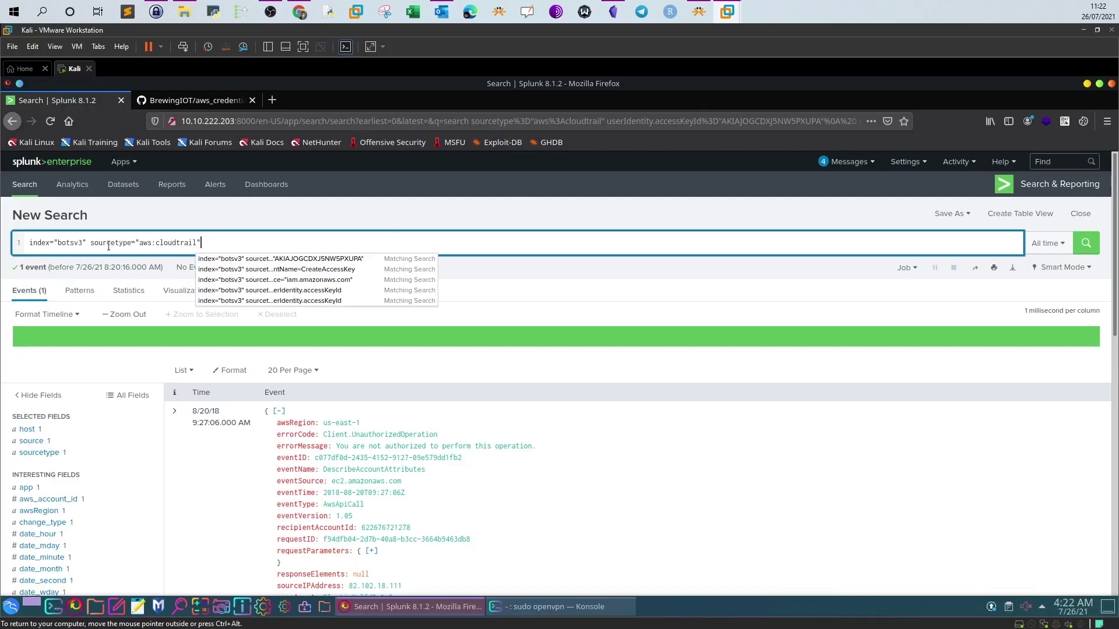
{"action": "left_click_drag", "start_coordinate": [94, 244], "coordinate": [203, 242]}
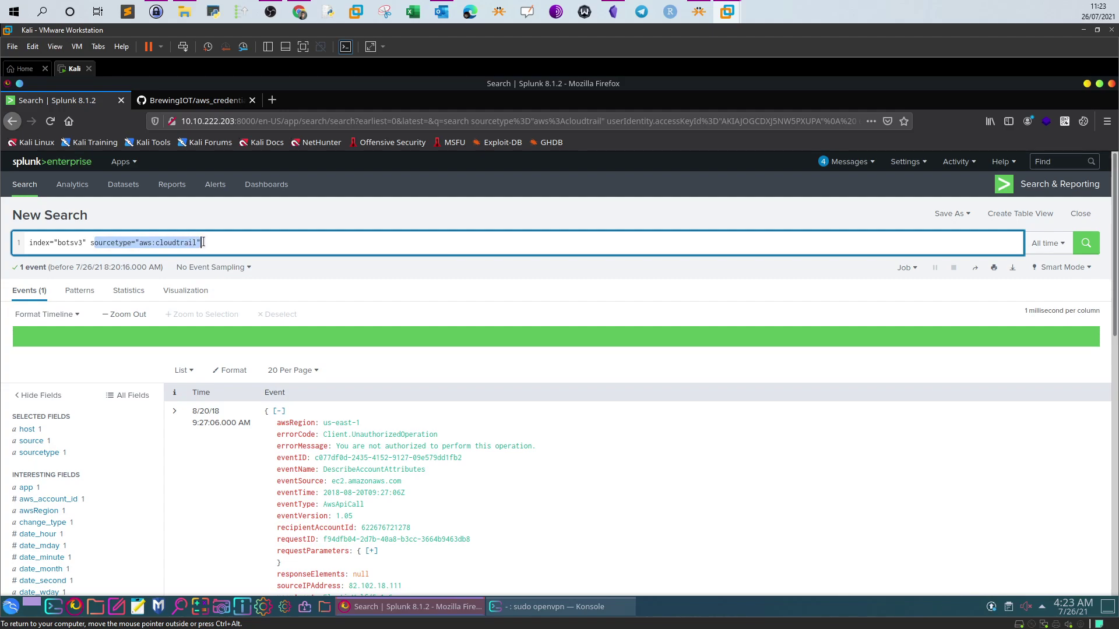
{"action": "scroll", "coordinate": [204, 247], "scroll_direction": "down", "scroll_amount": 1}
{"action": "left_click", "coordinate": [216, 207]}
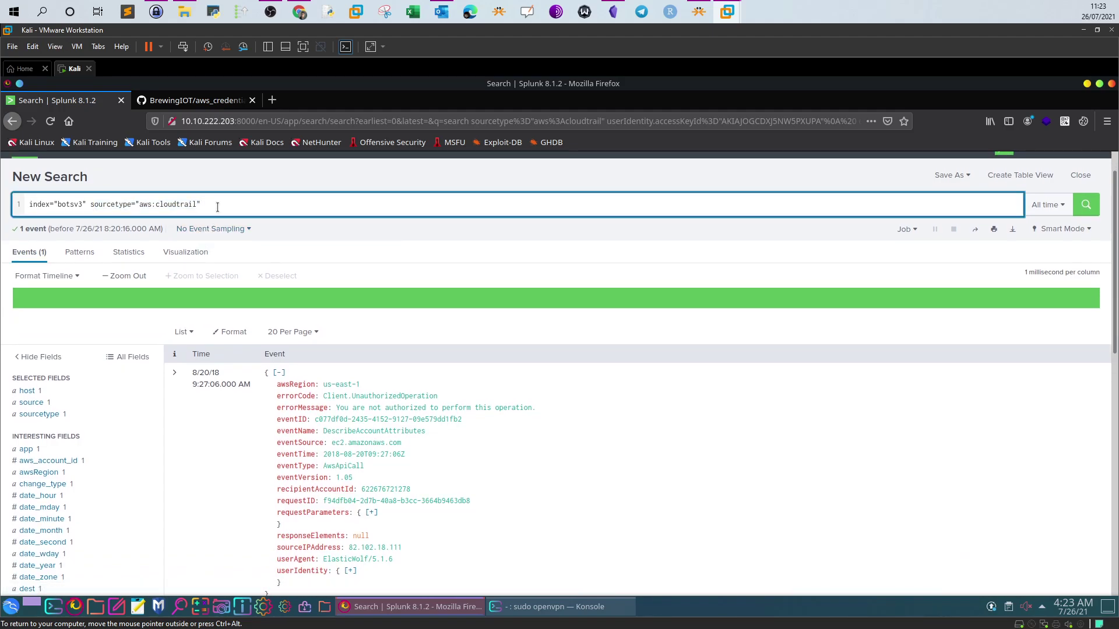
Switch to the TryHackMe page and recheck the kind of user named in the access key question
{"action": "left_click", "coordinate": [299, 11]}
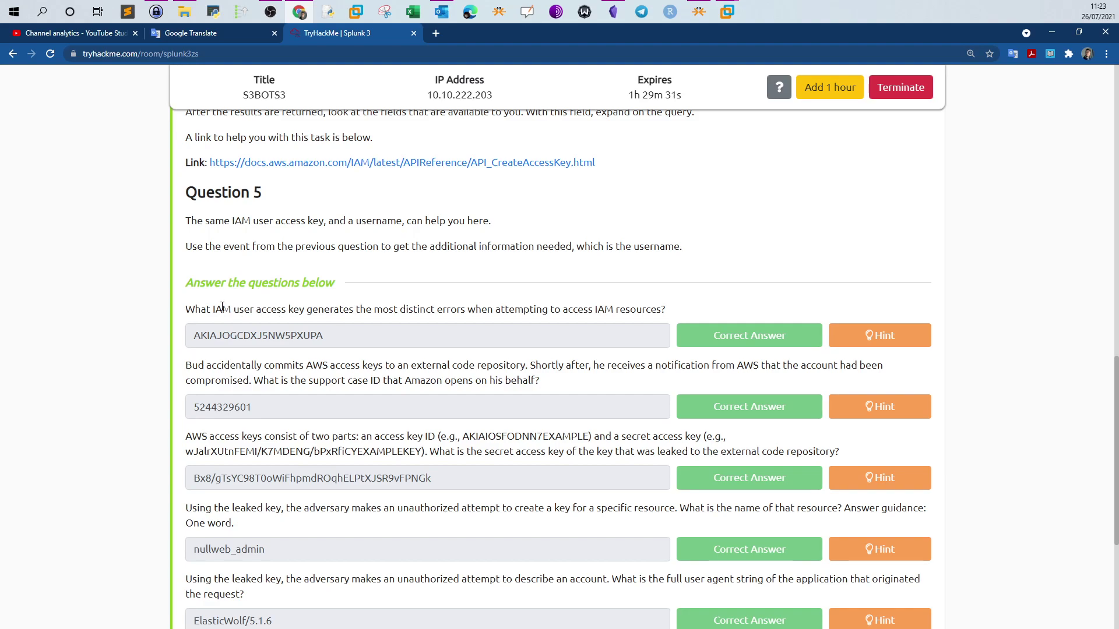
{"action": "left_click_drag", "start_coordinate": [212, 309], "coordinate": [243, 310]}
{"action": "left_click", "coordinate": [240, 310]}
Return to Splunk and filter the events by the user_type value IAMUser from the interesting fields
{"action": "mouse_move", "coordinate": [727, 12]}
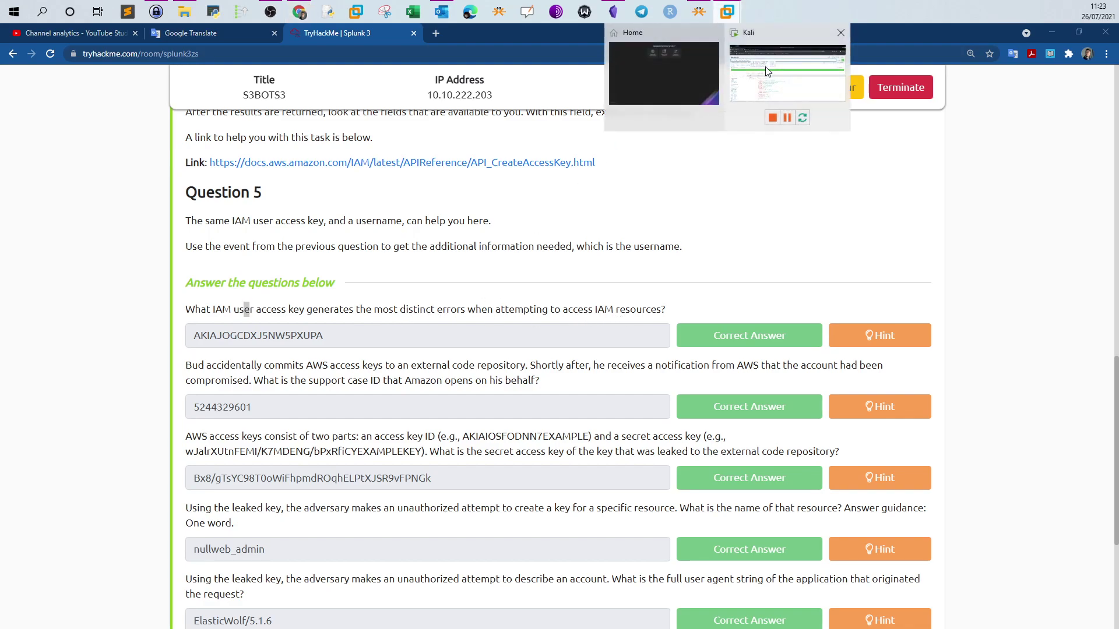
{"action": "left_click", "coordinate": [765, 66]}
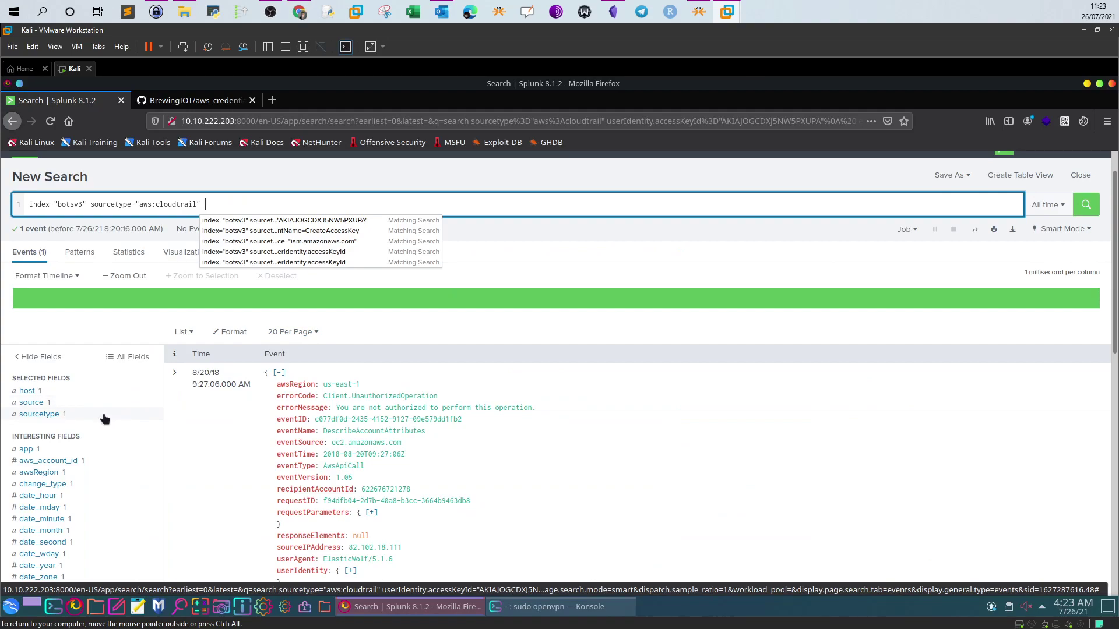
{"action": "left_click", "coordinate": [354, 282]}
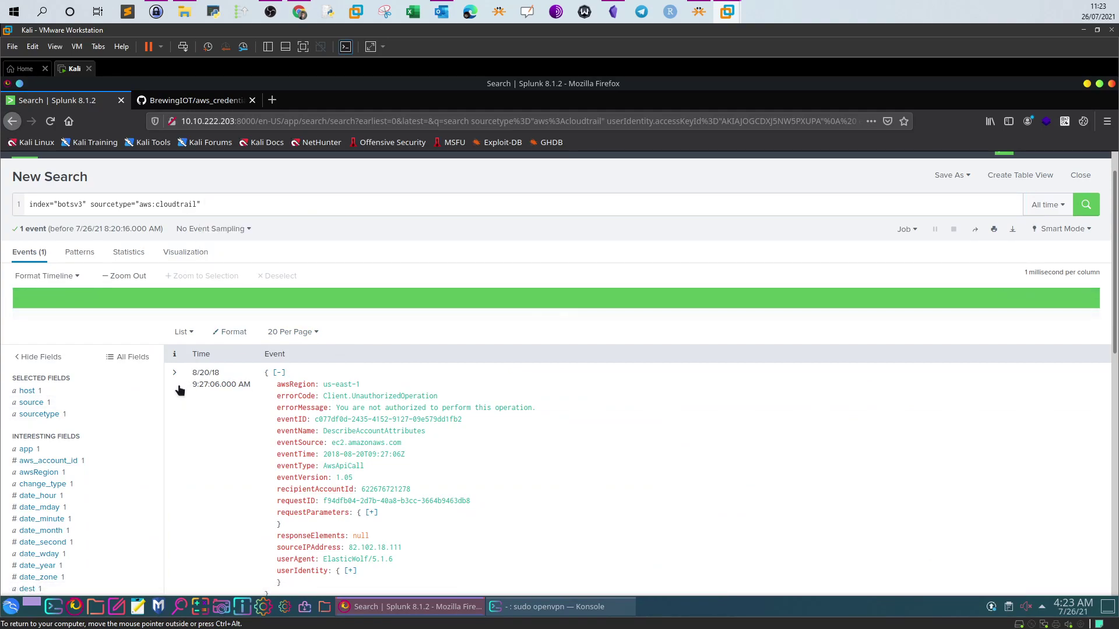
{"action": "scroll", "coordinate": [129, 413], "scroll_direction": "down", "scroll_amount": 1}
{"action": "scroll", "coordinate": [129, 412], "scroll_direction": "down", "scroll_amount": 2}
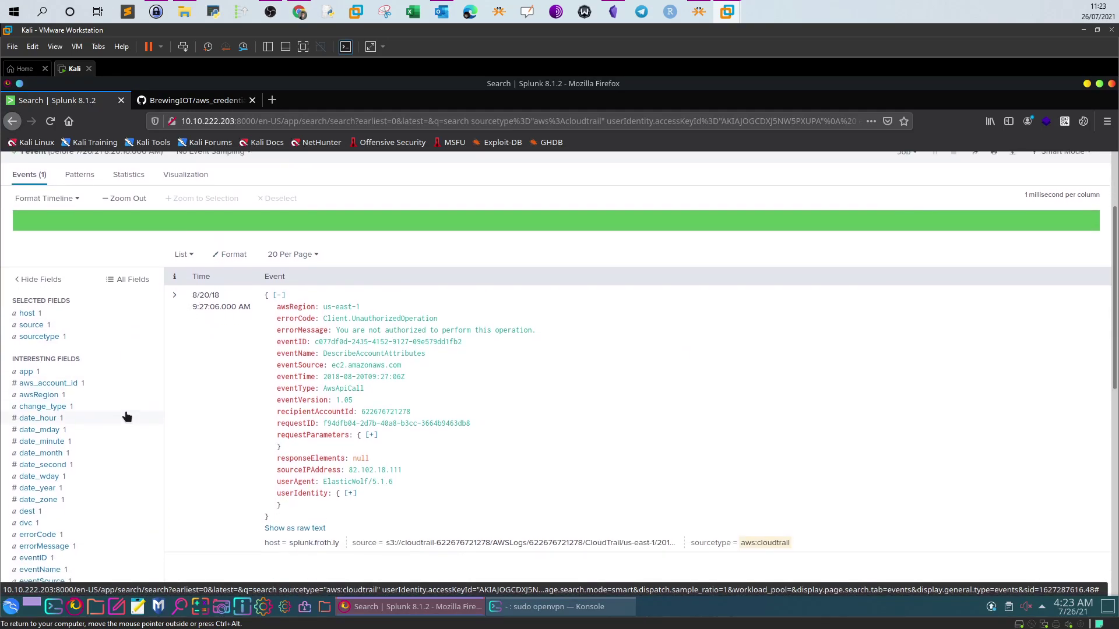
{"action": "scroll", "coordinate": [82, 414], "scroll_direction": "down", "scroll_amount": 4}
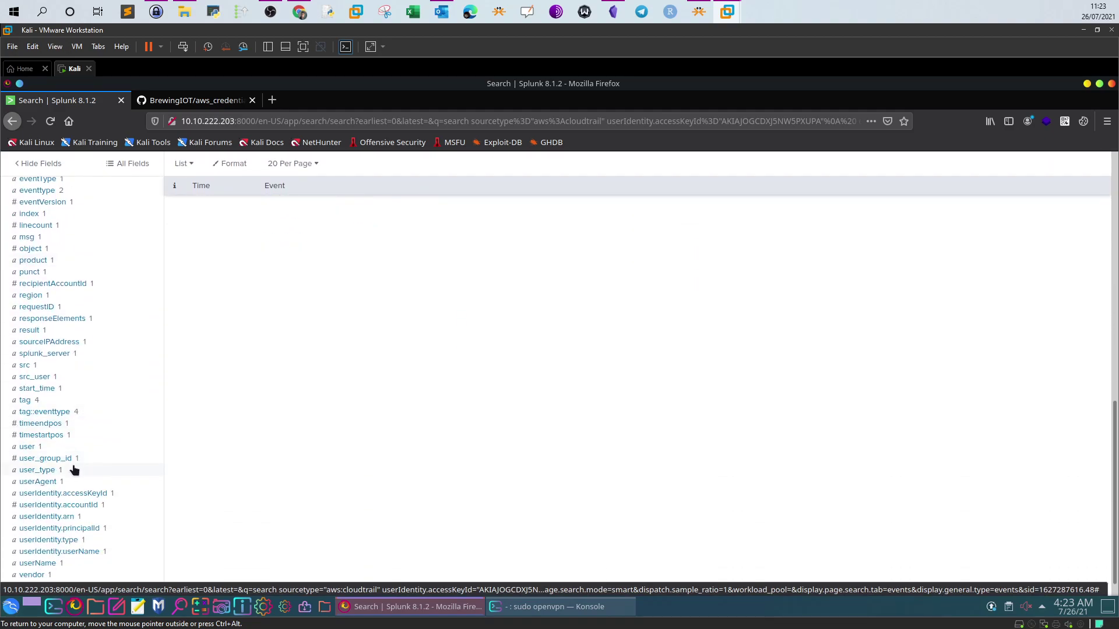
{"action": "left_click", "coordinate": [36, 470]}
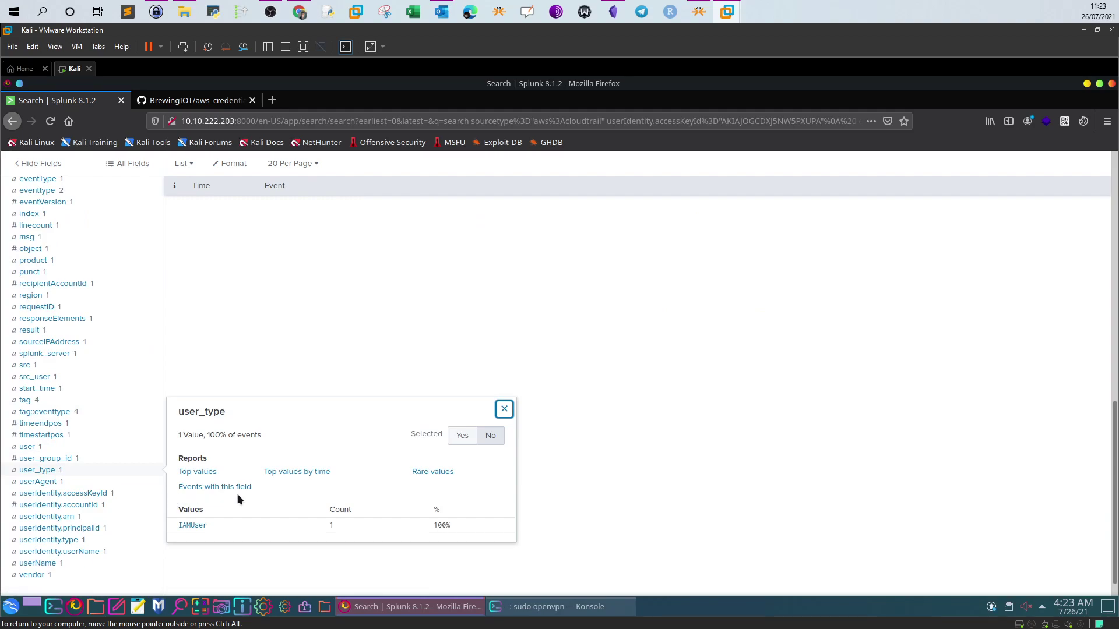
{"action": "scroll", "coordinate": [233, 502], "scroll_direction": "down", "scroll_amount": 1}
{"action": "left_click", "coordinate": [198, 505]}
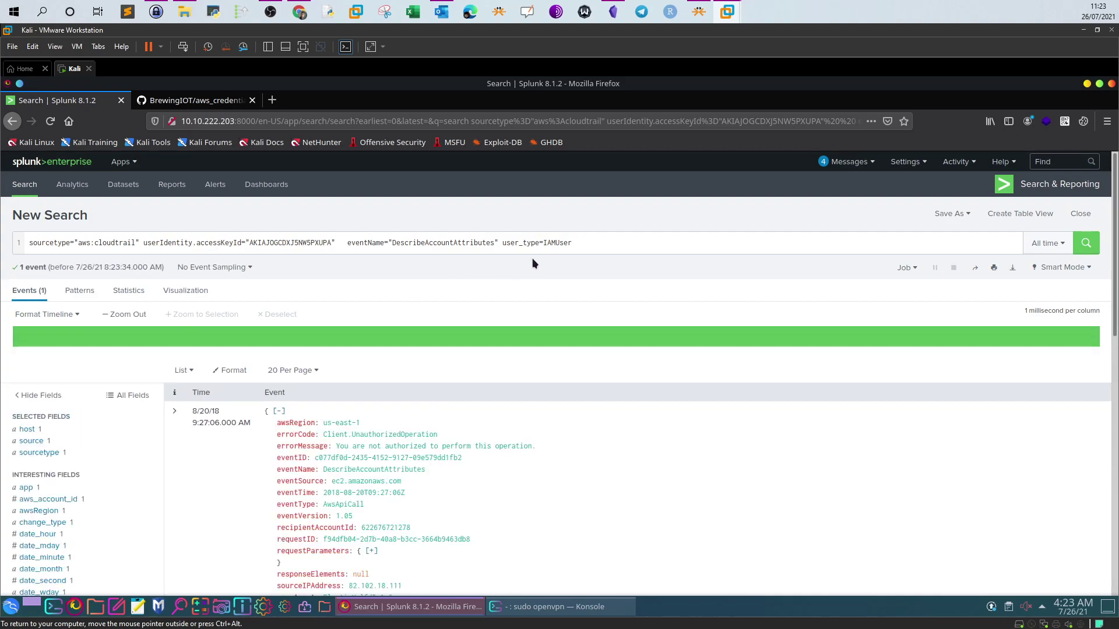
Remove the access key and event name conditions, leaving sourcetype="aws:cloudtrail" user_type=IAMUser, and run the search
{"action": "left_click_drag", "start_coordinate": [503, 243], "coordinate": [144, 242]}
{"action": "key", "text": "BackSpace"}
{"action": "key", "text": "Return"}
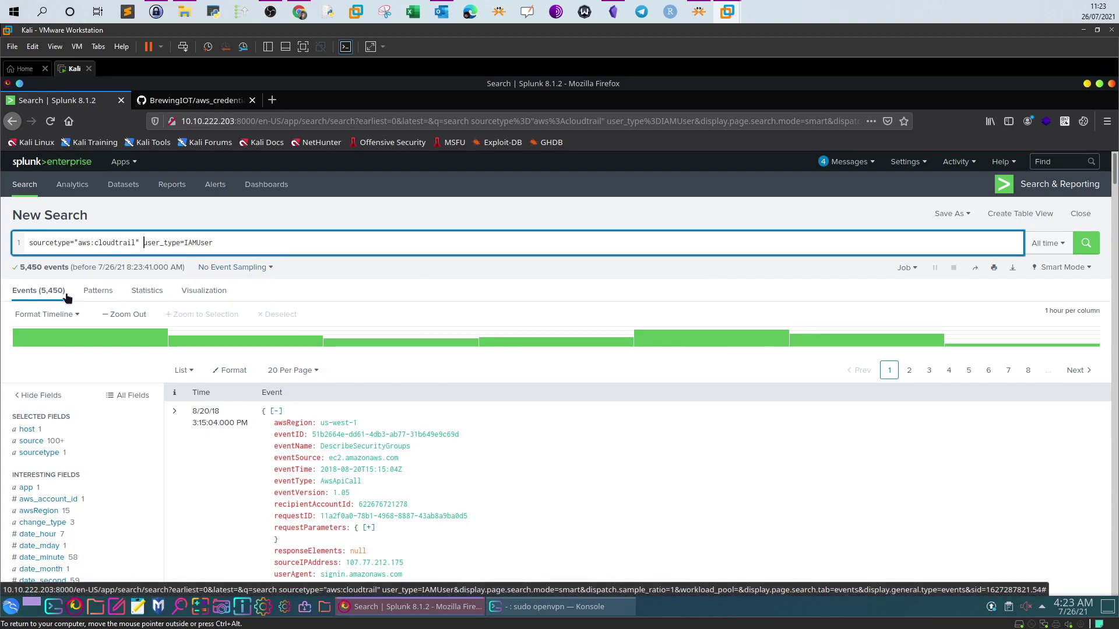
Look through the available event fields and compare them with the distinct errors wording in the TryHackMe question
{"action": "scroll", "coordinate": [119, 362], "scroll_direction": "down", "scroll_amount": 3}
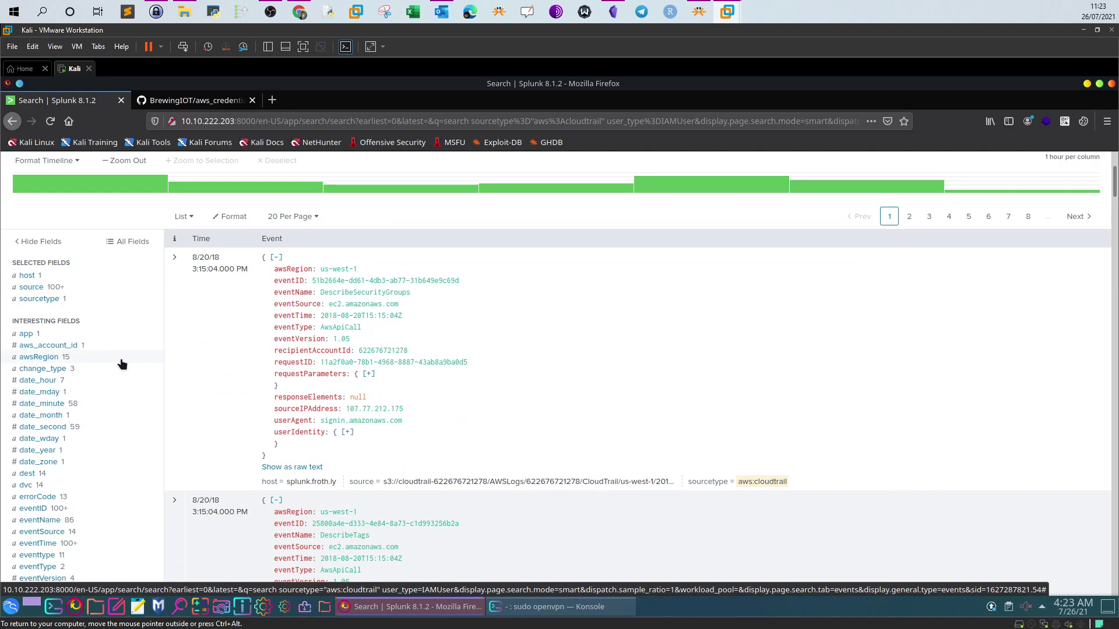
{"action": "scroll", "coordinate": [121, 361], "scroll_direction": "down", "scroll_amount": 2}
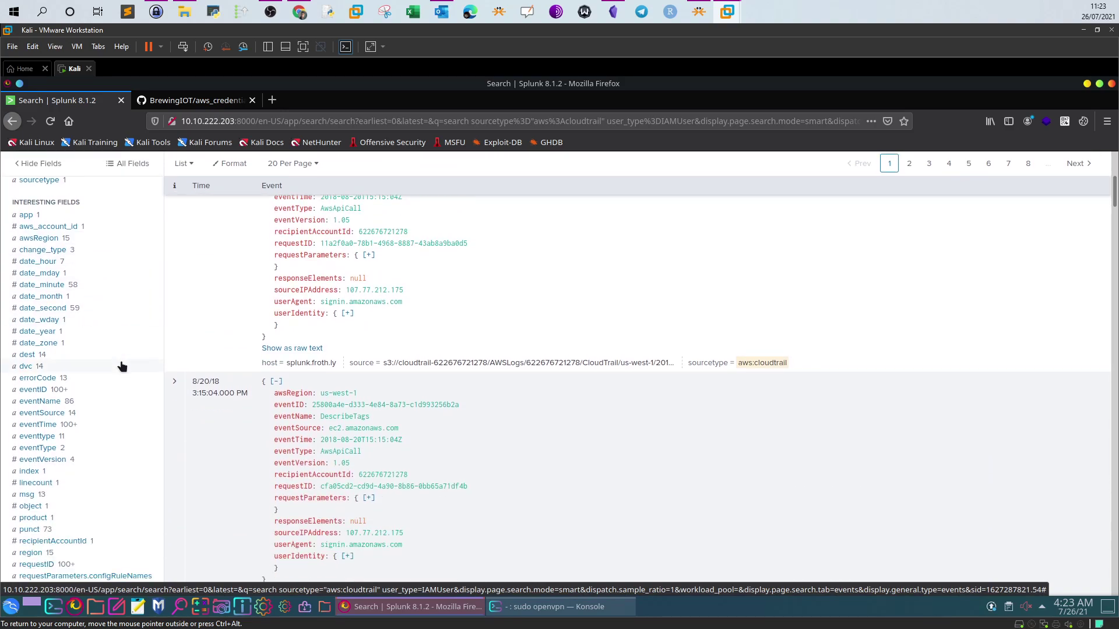
{"action": "left_click", "coordinate": [299, 11]}
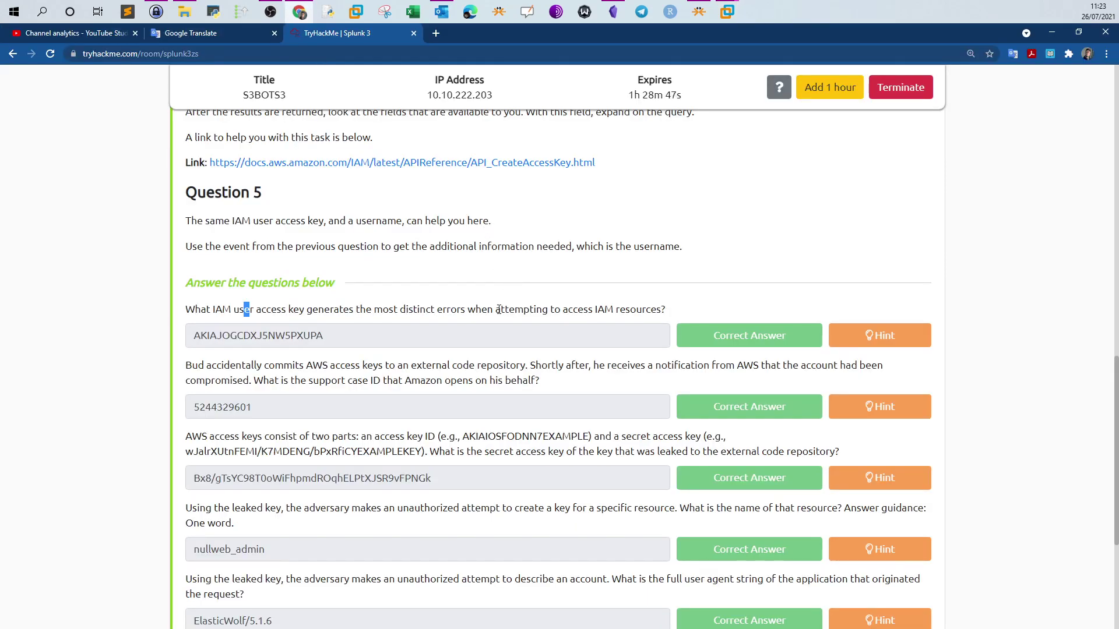
{"action": "left_click_drag", "start_coordinate": [497, 310], "coordinate": [374, 310]}
Return to Splunk and add the errorCode value success to the search from the interesting fields
{"action": "mouse_move", "coordinate": [727, 11]}
{"action": "left_click", "coordinate": [699, 70]}
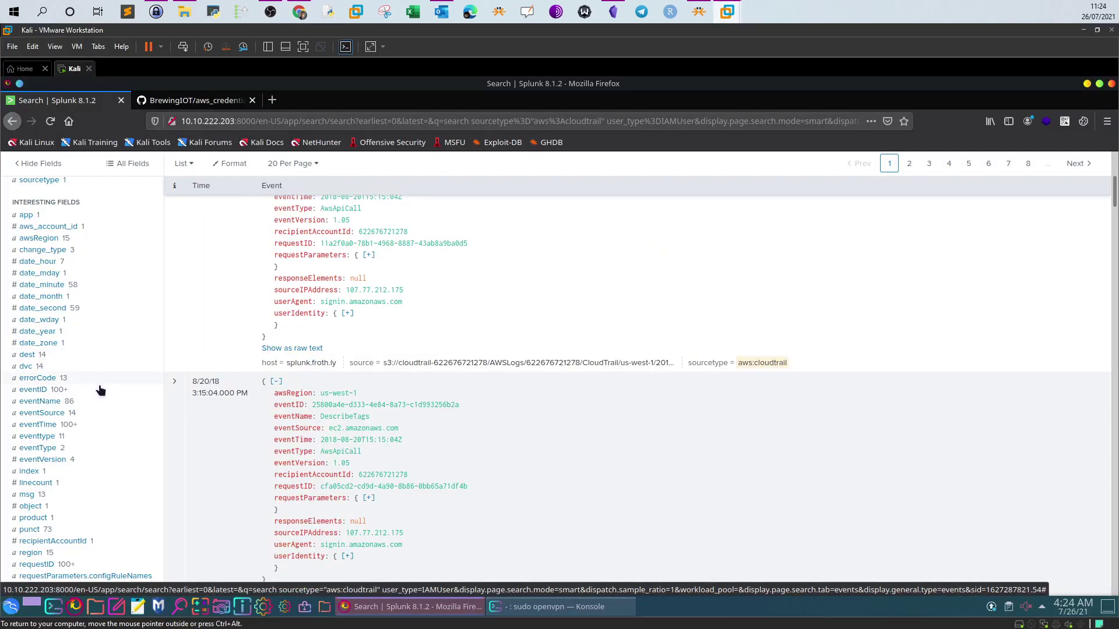
{"action": "left_click", "coordinate": [83, 450]}
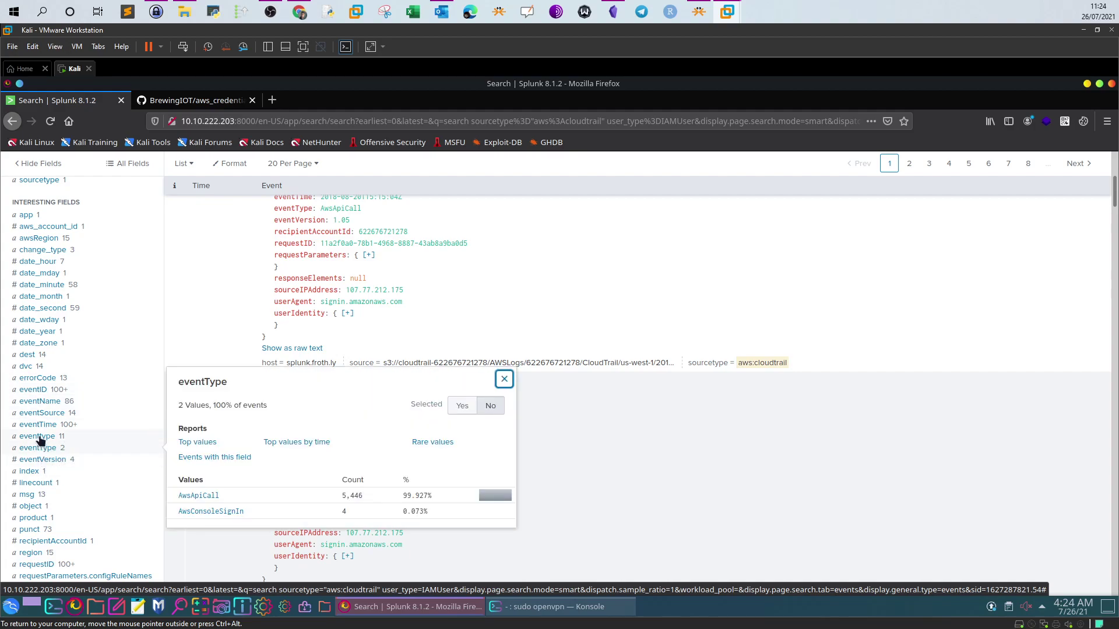
{"action": "left_click", "coordinate": [38, 380]}
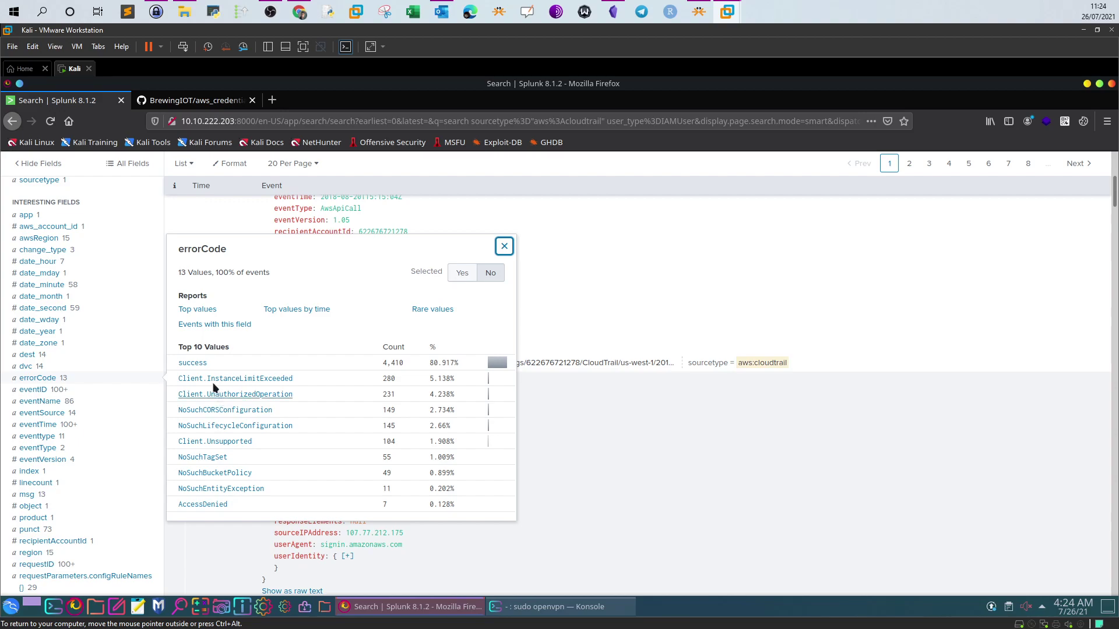
{"action": "left_click", "coordinate": [192, 363]}
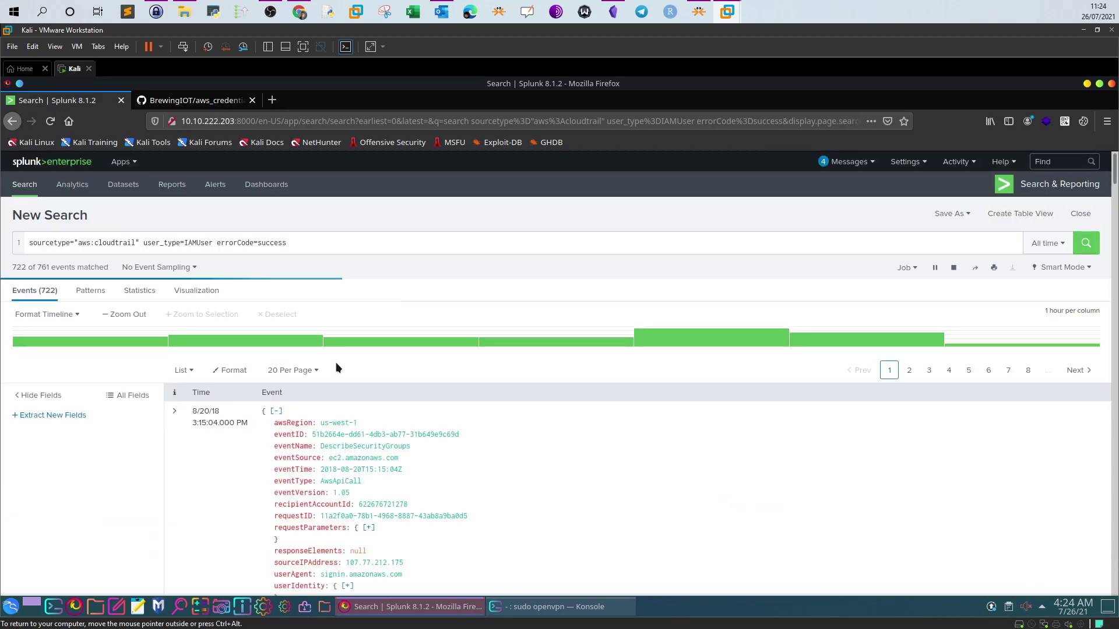
Negate the error code condition to errorCode!=success and run the search
{"action": "left_click", "coordinate": [255, 252]}
{"action": "type", "text": "!"}
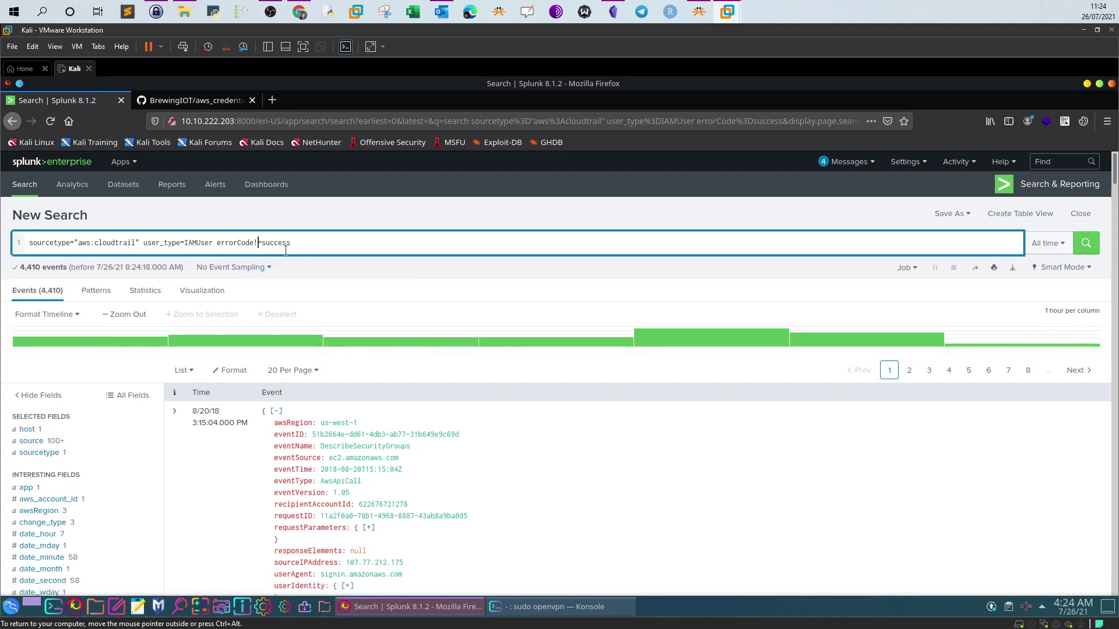
{"action": "left_click", "coordinate": [284, 242]}
{"action": "key", "text": "End"}
{"action": "key", "text": "Return"}
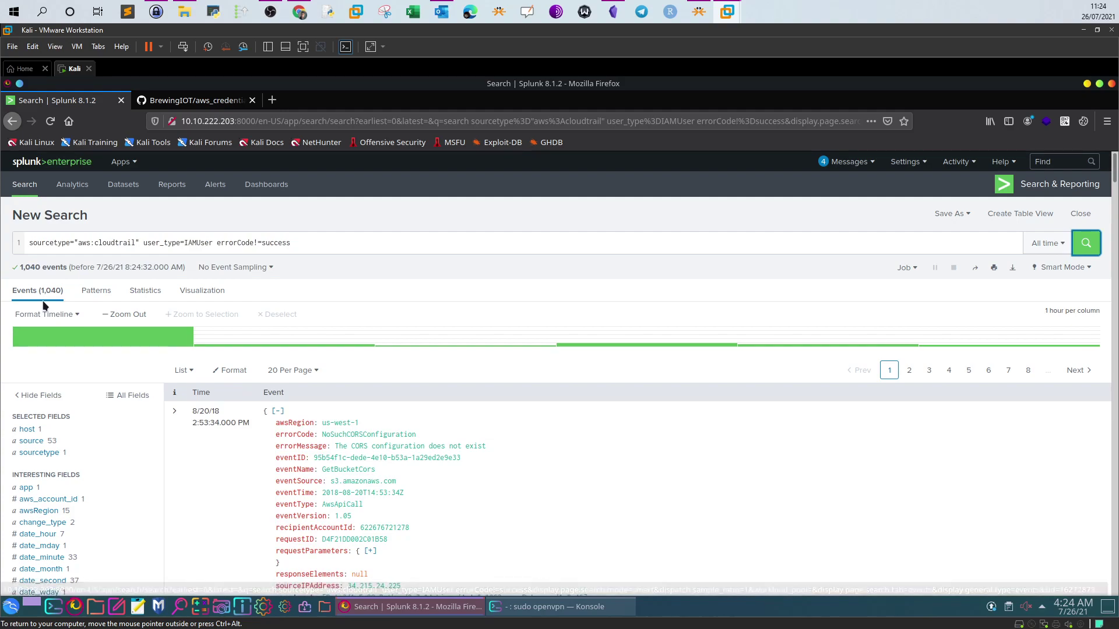
Examine the source and userIdentity.accessKeyId values in the event fields of the failed-request search
{"action": "scroll", "coordinate": [93, 309], "scroll_direction": "down", "scroll_amount": 2}
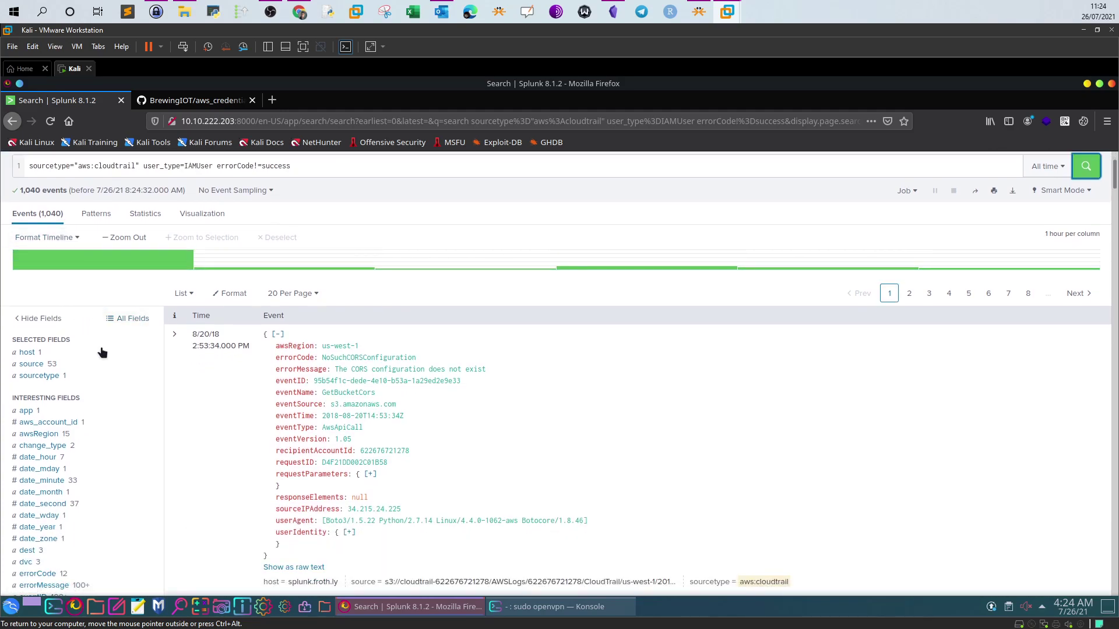
{"action": "left_click", "coordinate": [32, 364]}
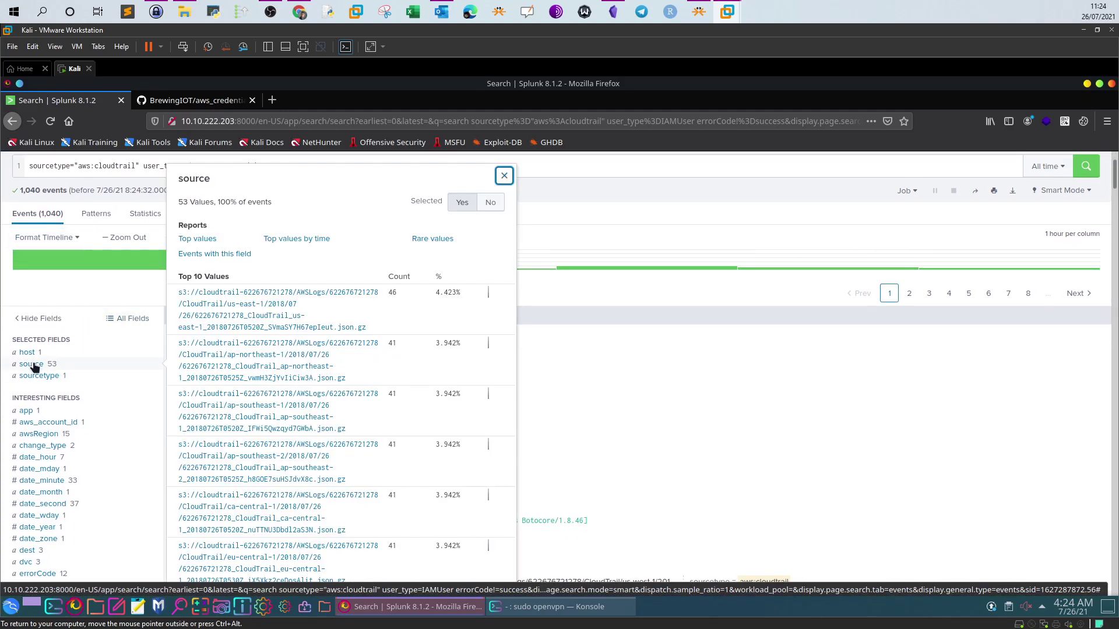
{"action": "left_click", "coordinate": [504, 175]}
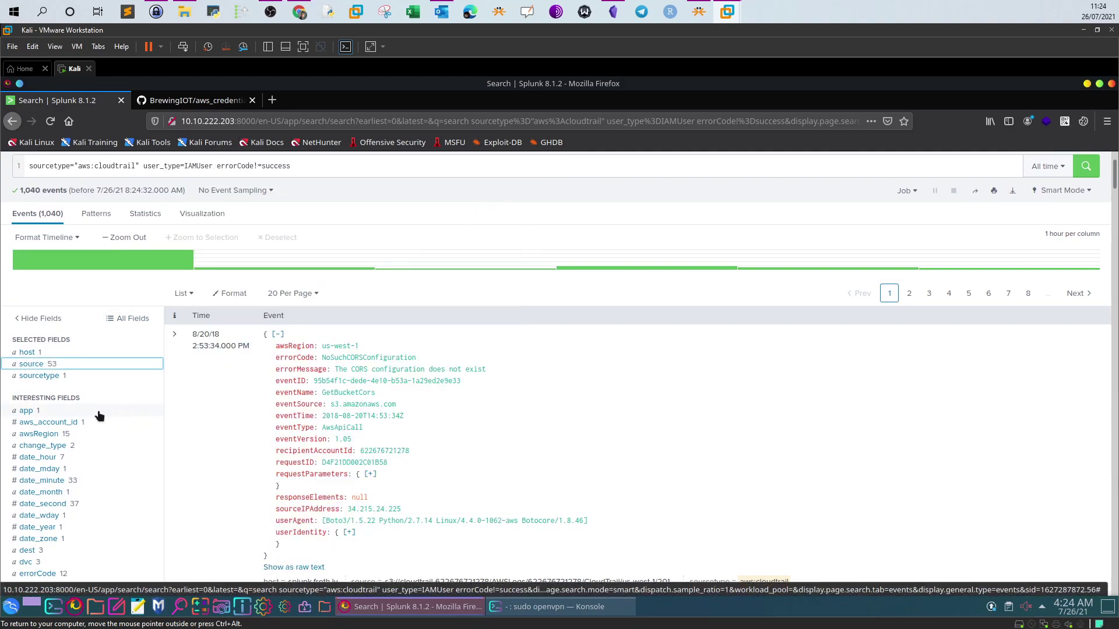
{"action": "scroll", "coordinate": [99, 410], "scroll_direction": "down", "scroll_amount": 3}
{"action": "scroll", "coordinate": [99, 414], "scroll_direction": "down", "scroll_amount": 7}
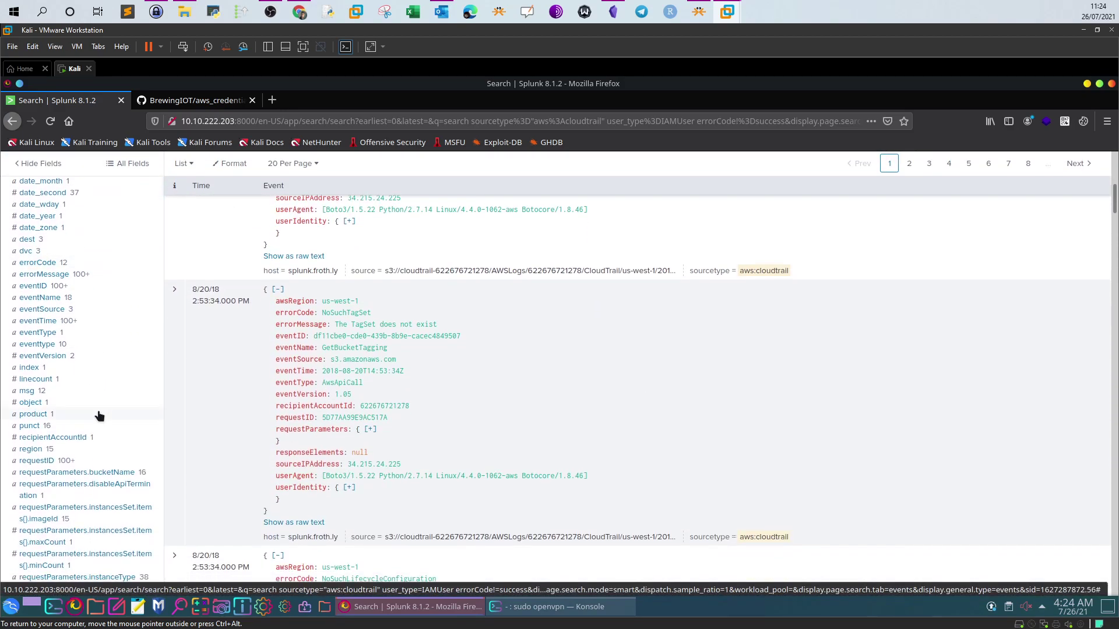
{"action": "scroll", "coordinate": [99, 415], "scroll_direction": "down", "scroll_amount": 3}
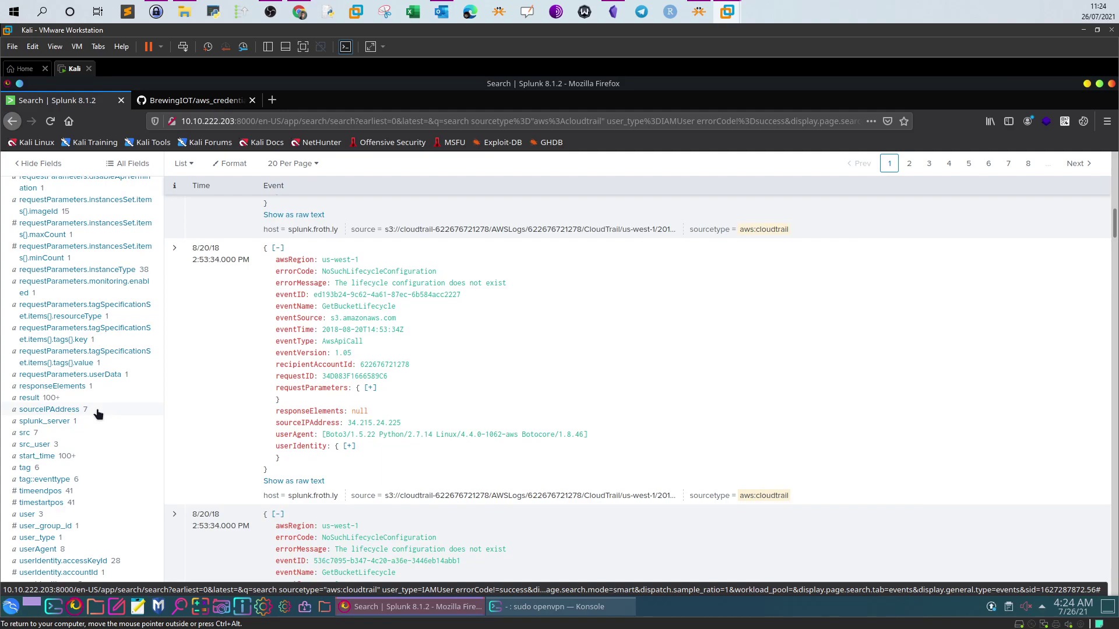
{"action": "scroll", "coordinate": [98, 413], "scroll_direction": "down", "scroll_amount": 3}
{"action": "scroll", "coordinate": [98, 413], "scroll_direction": "down", "scroll_amount": 2}
{"action": "scroll", "coordinate": [97, 405], "scroll_direction": "up", "scroll_amount": 2}
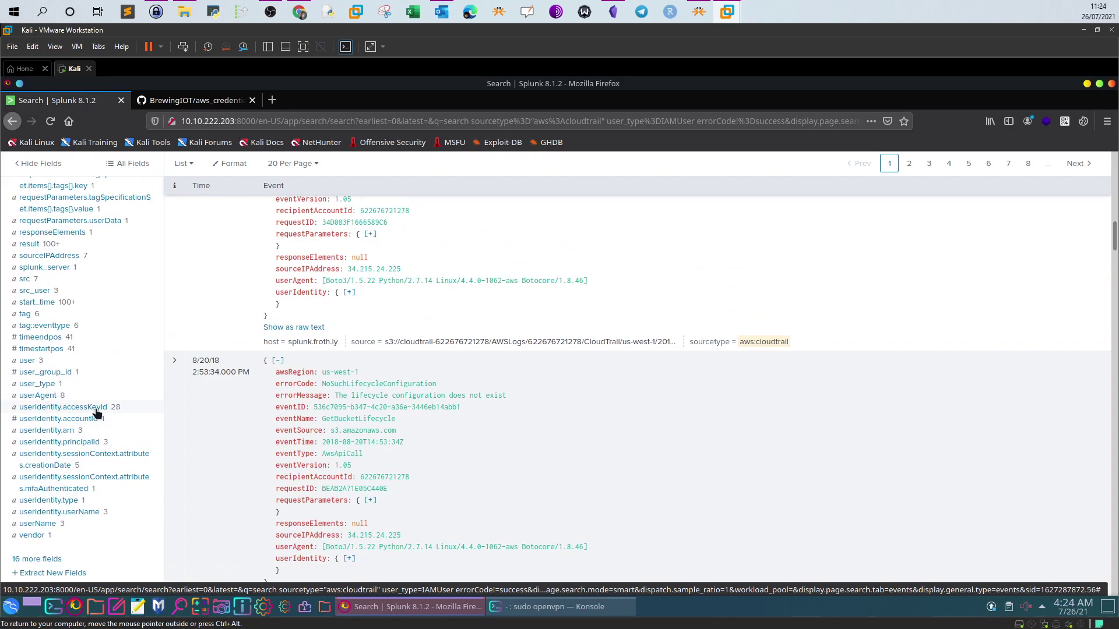
{"action": "left_click", "coordinate": [82, 408]}
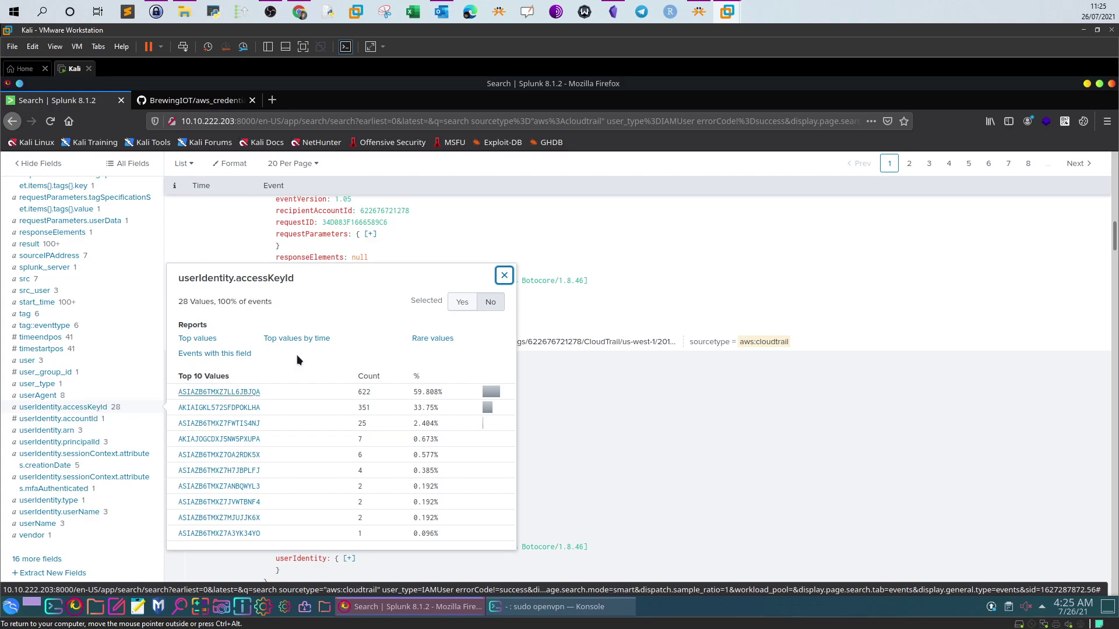
{"action": "left_click", "coordinate": [504, 275]}
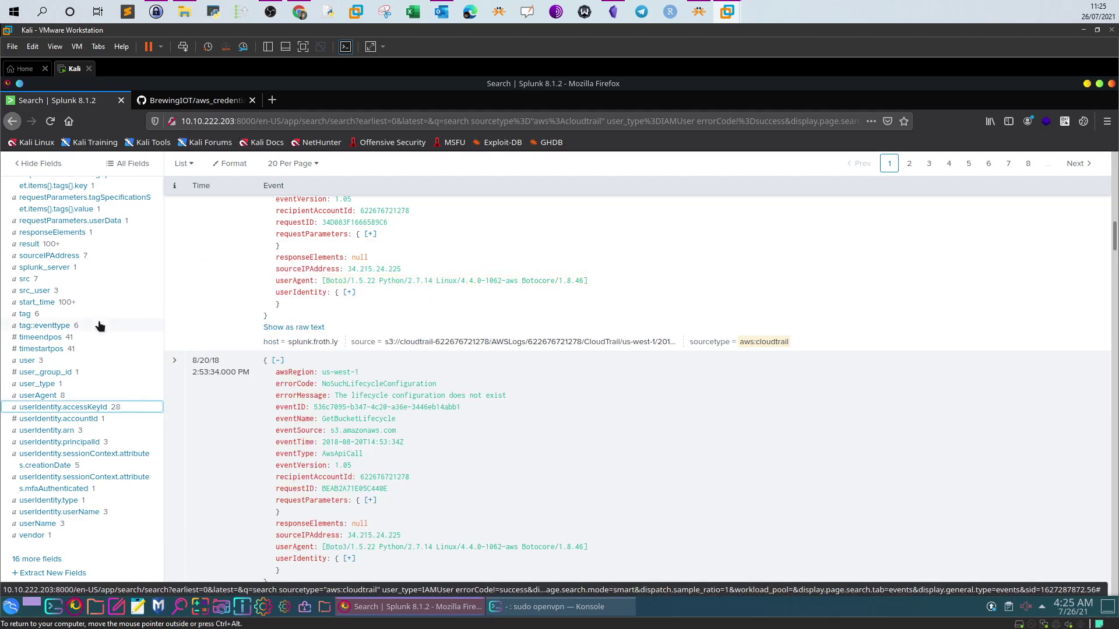
Narrow the search to IAM resources by adding the eventSource value iam.amazonaws.com from the interesting fields
{"action": "scroll", "coordinate": [102, 325], "scroll_direction": "up", "scroll_amount": 3}
{"action": "scroll", "coordinate": [100, 326], "scroll_direction": "up", "scroll_amount": 2}
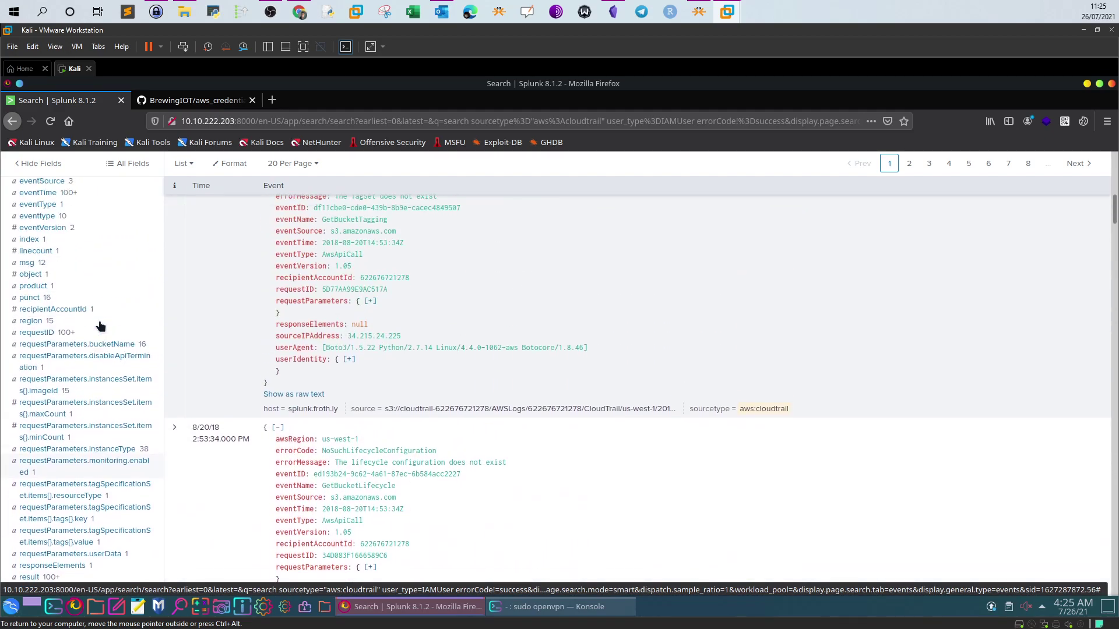
{"action": "scroll", "coordinate": [100, 325], "scroll_direction": "up", "scroll_amount": 1}
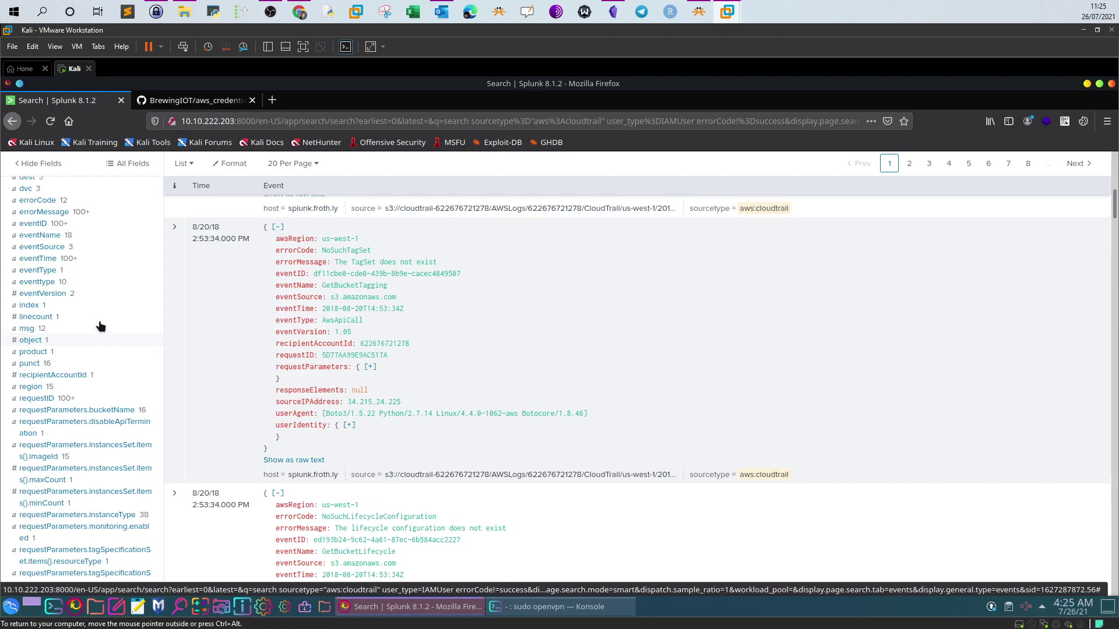
{"action": "scroll", "coordinate": [100, 325], "scroll_direction": "up", "scroll_amount": 1}
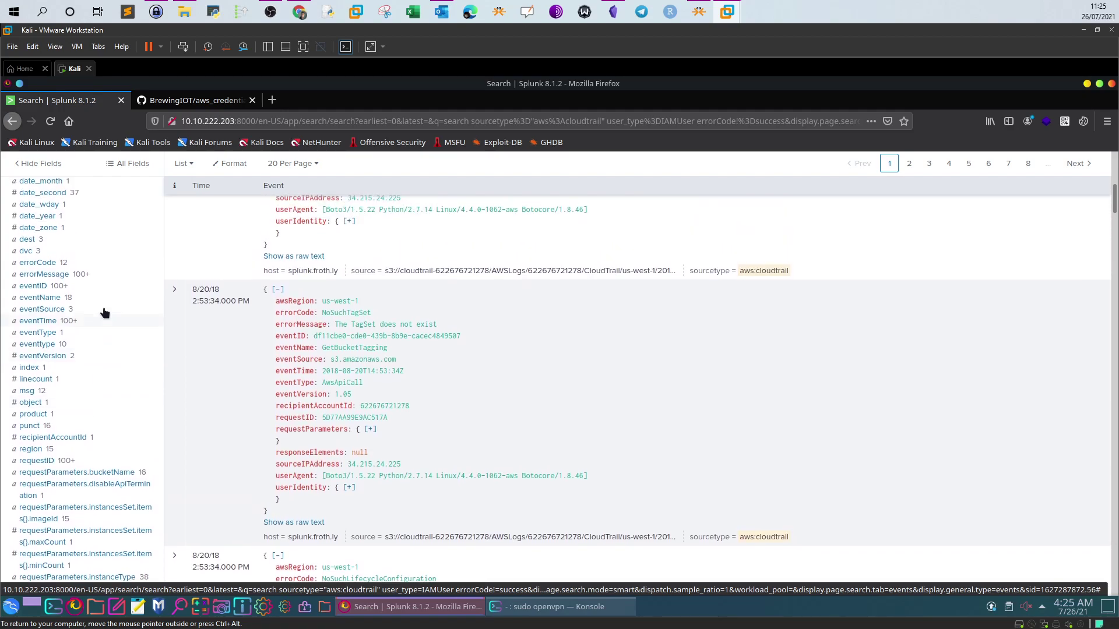
{"action": "left_click", "coordinate": [44, 310]}
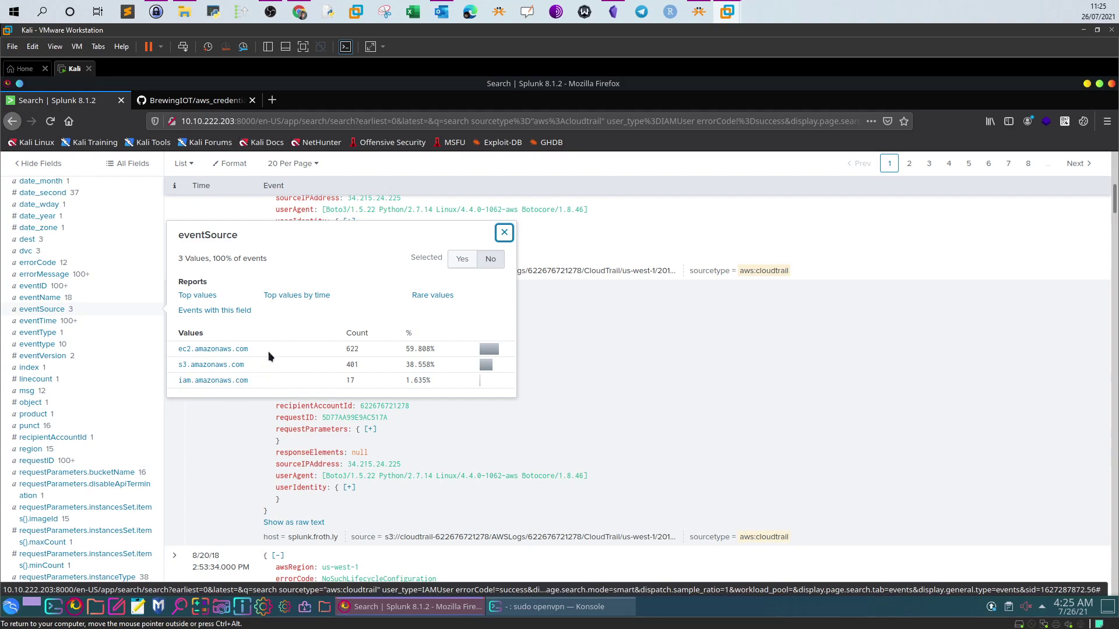
{"action": "left_click", "coordinate": [199, 381]}
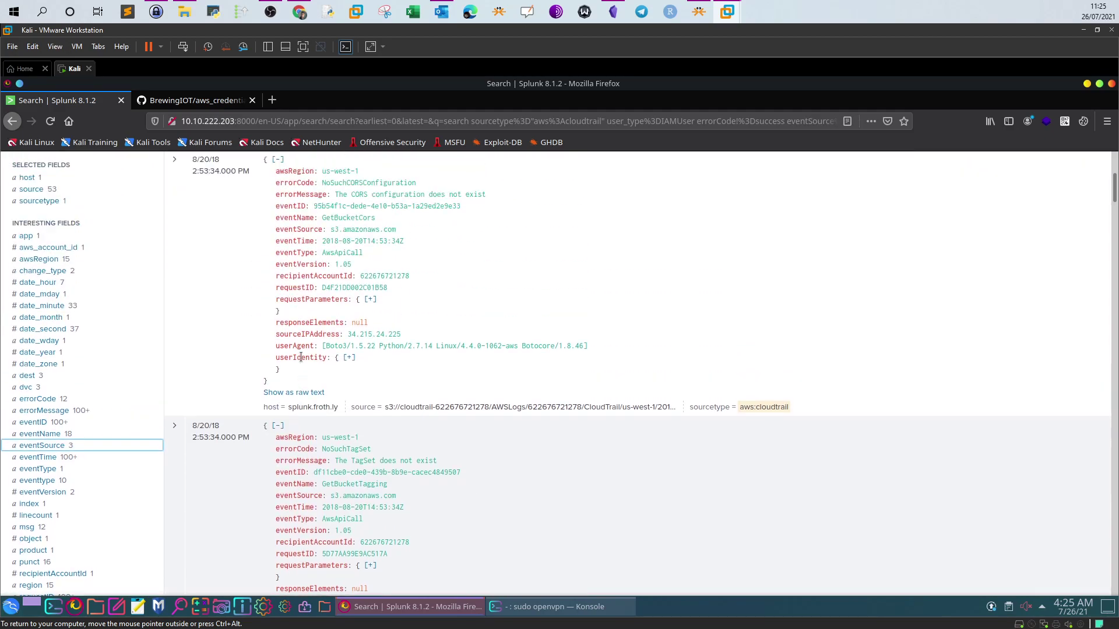
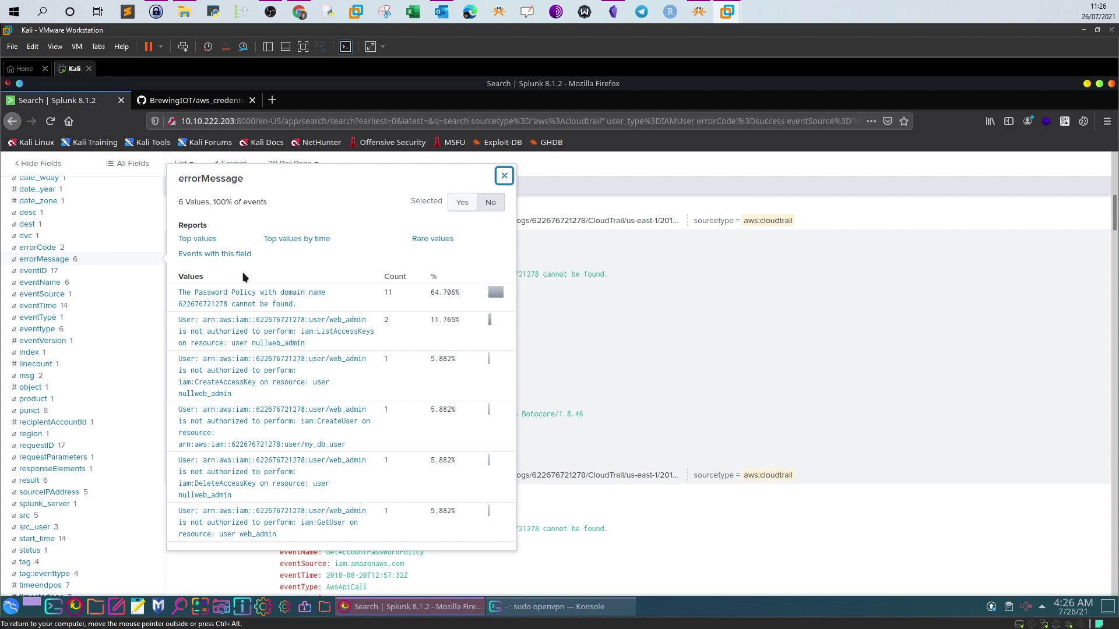
Append | stats dc(errorMessage) by userIdentity.accessKeyId to the search and run it
{"action": "left_click", "coordinate": [504, 175]}
{"action": "scroll", "coordinate": [360, 250], "scroll_direction": "up", "scroll_amount": 5}
{"action": "left_click", "coordinate": [433, 243]}
{"action": "type", "text": "|"}
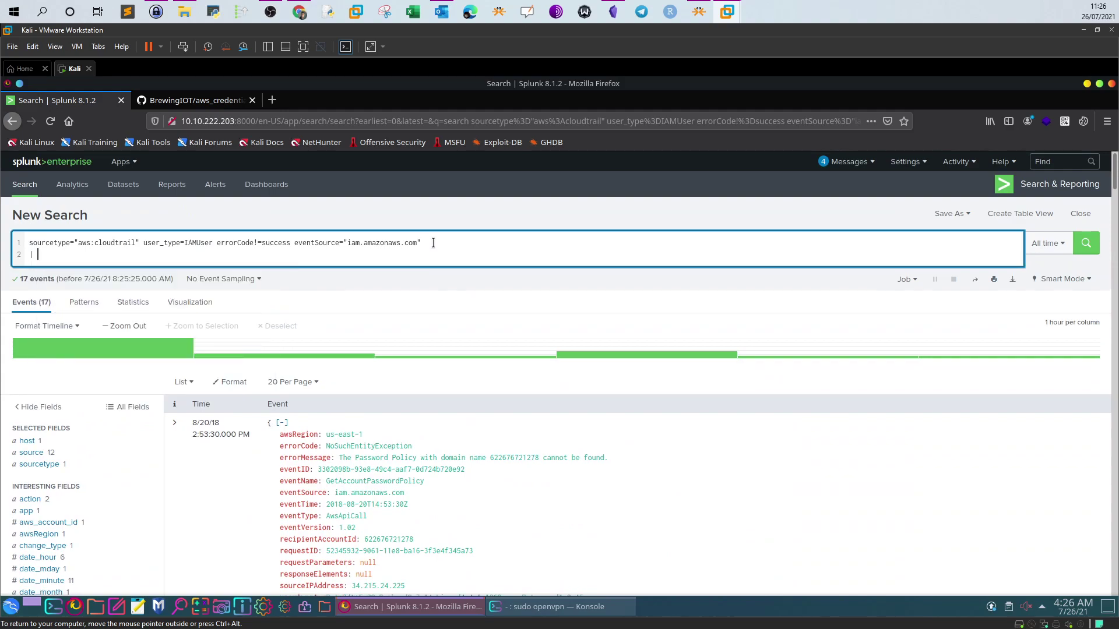
{"action": "type", "text": " stats dc"}
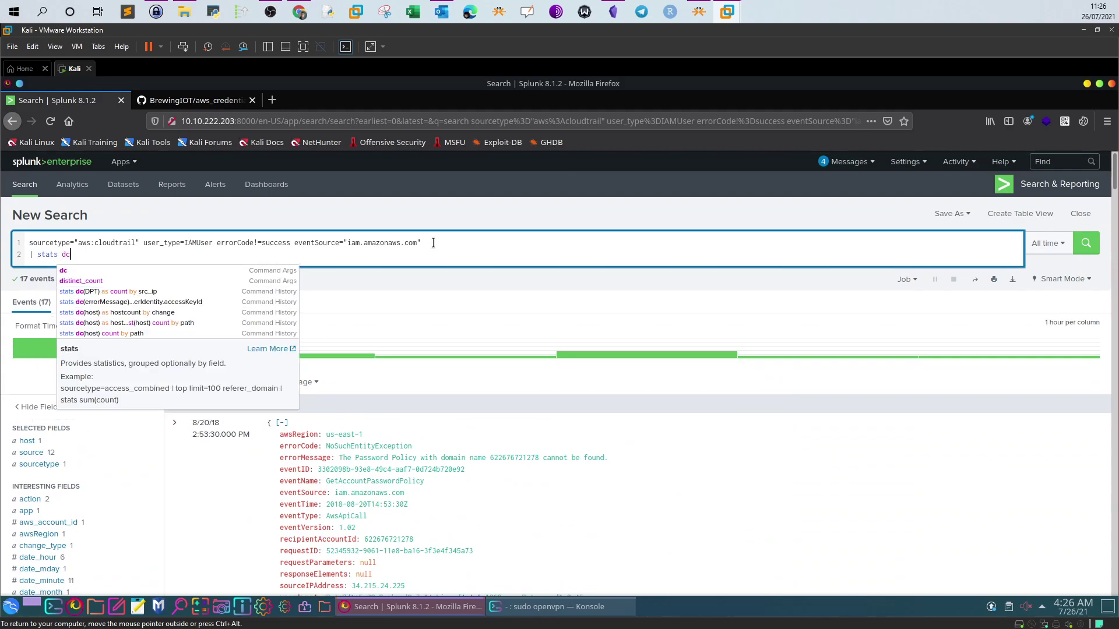
{"action": "type", "text": "("}
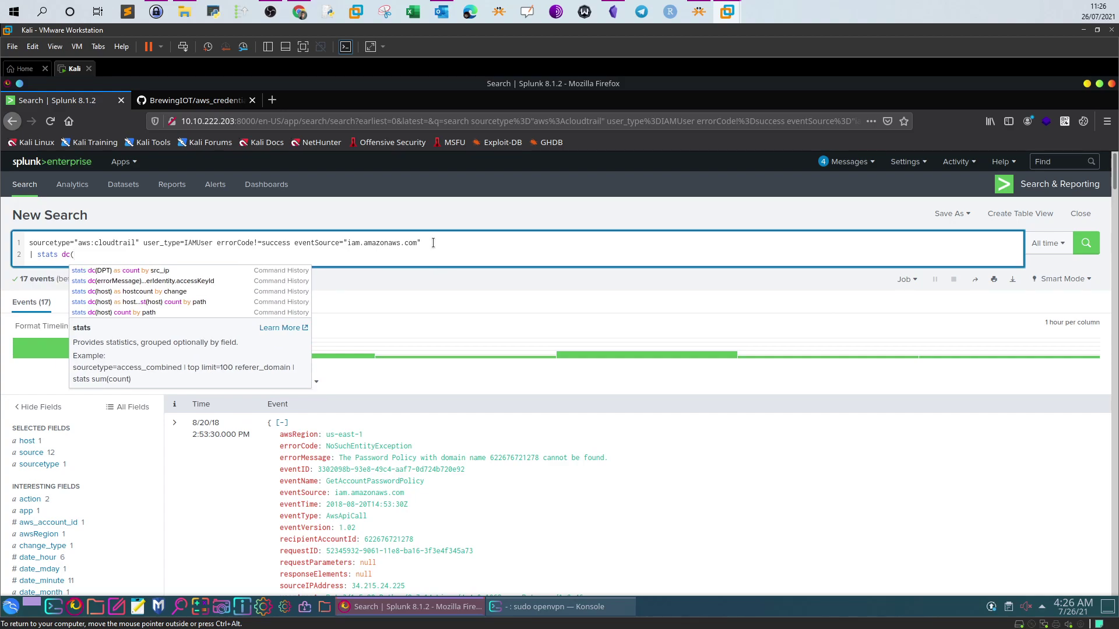
{"action": "left_click", "coordinate": [291, 280]}
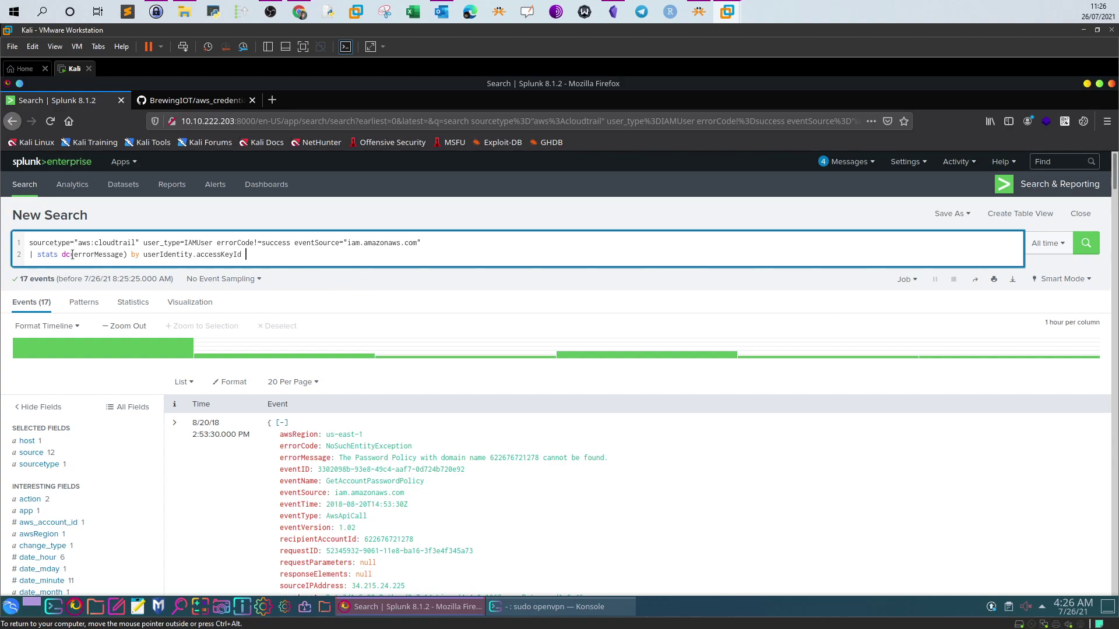
{"action": "left_click_drag", "start_coordinate": [56, 255], "coordinate": [37, 254]}
{"action": "left_click_drag", "start_coordinate": [73, 255], "coordinate": [245, 255]}
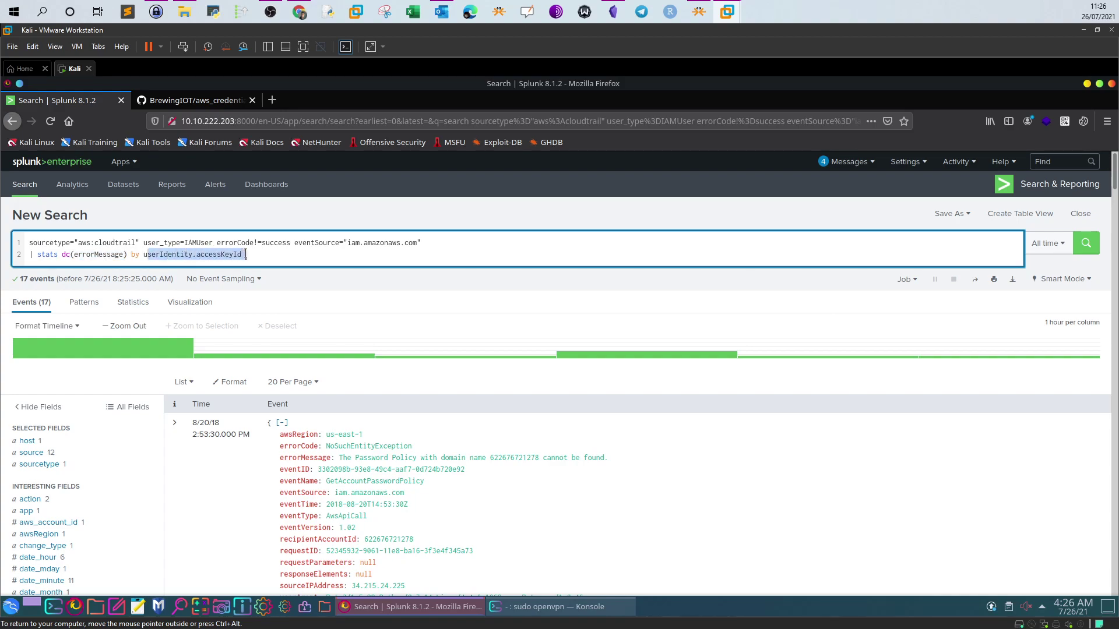
{"action": "left_click", "coordinate": [254, 253]}
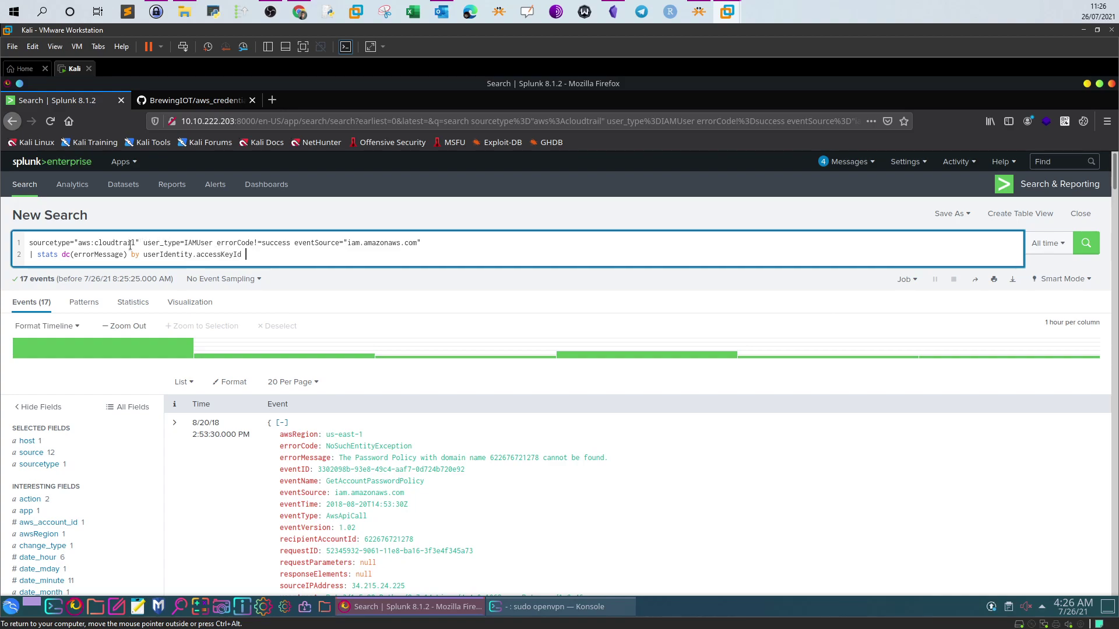
{"action": "left_click", "coordinate": [1085, 243]}
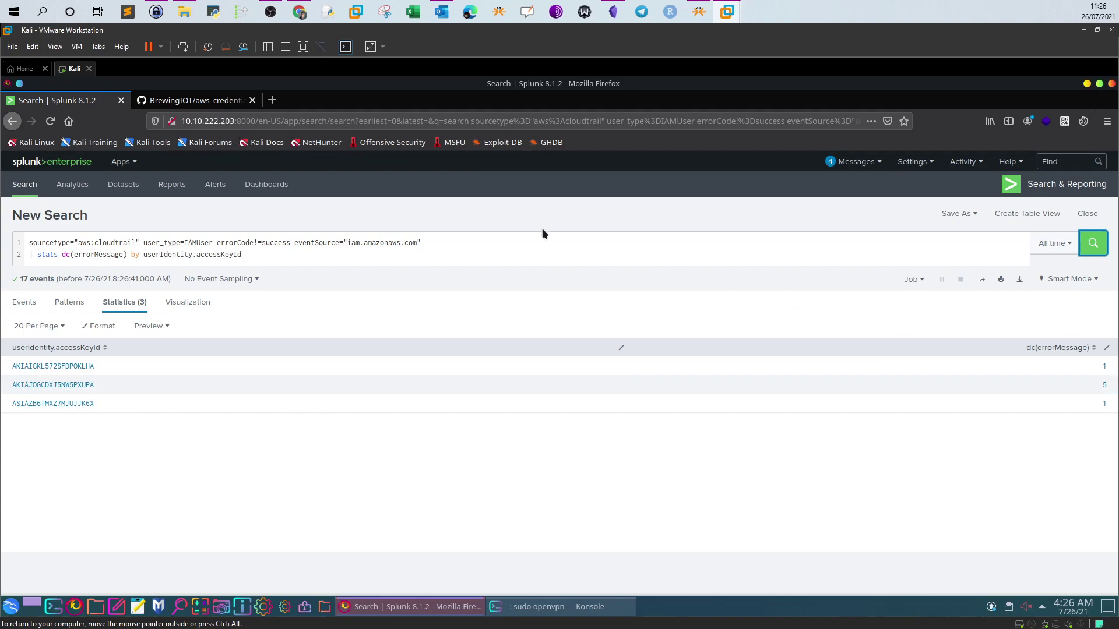
Switch to the TryHackMe room in Chrome and check the answer to the IAM user access key question
{"action": "left_click", "coordinate": [299, 12]}
{"action": "left_click_drag", "start_coordinate": [326, 338], "coordinate": [162, 345]}
{"action": "left_click", "coordinate": [147, 355]}
{"action": "scroll", "coordinate": [148, 355], "scroll_direction": "down", "scroll_amount": 2}
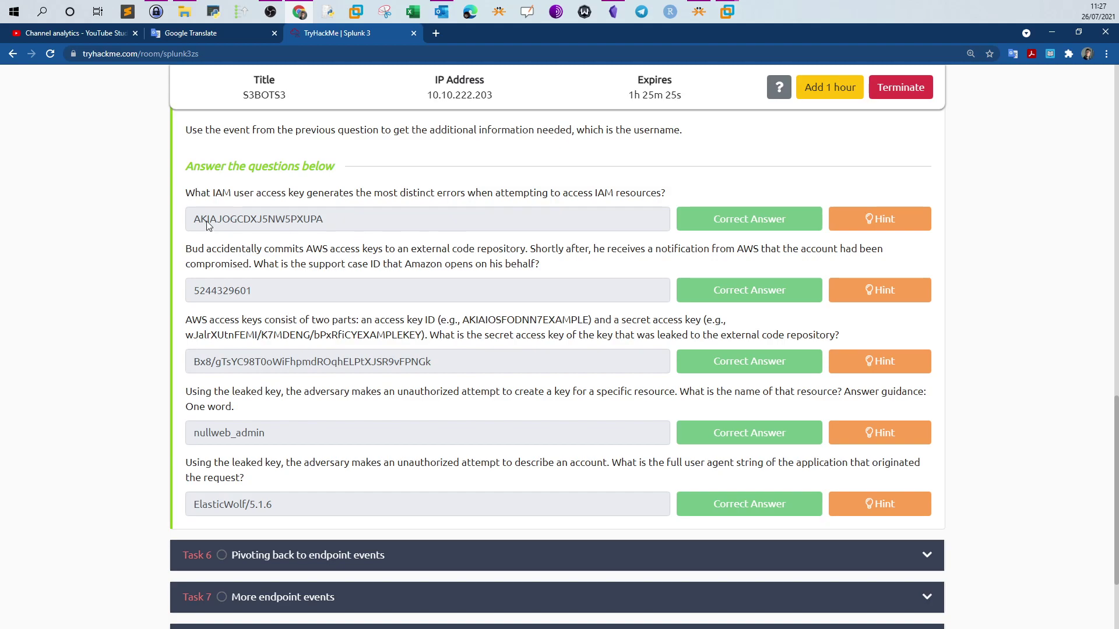
{"action": "left_click_drag", "start_coordinate": [186, 249], "coordinate": [205, 249]}
{"action": "left_click_drag", "start_coordinate": [325, 224], "coordinate": [193, 218]}
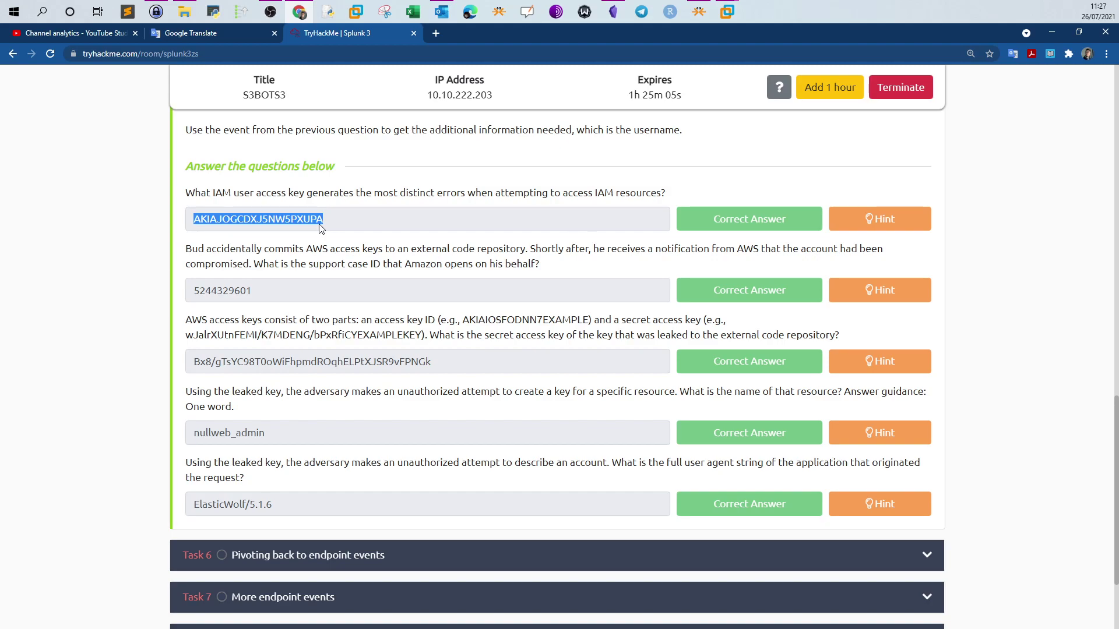
Read the question about the Amazon support case ID for the leaked access keys and open its hint
{"action": "left_click", "coordinate": [702, 265]}
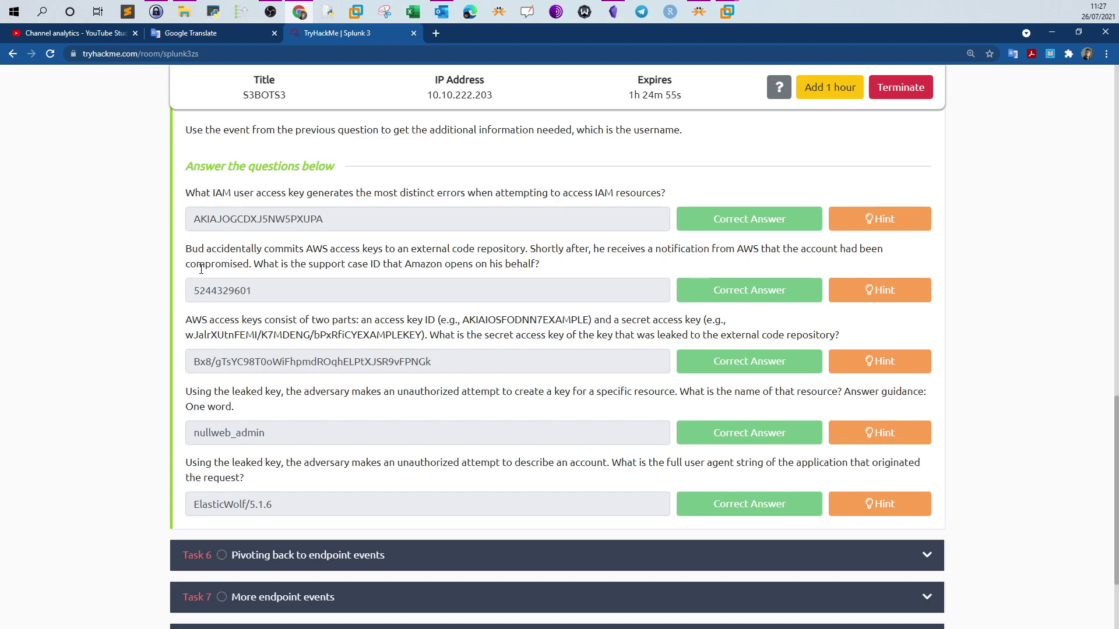
{"action": "left_click_drag", "start_coordinate": [261, 293], "coordinate": [184, 295]}
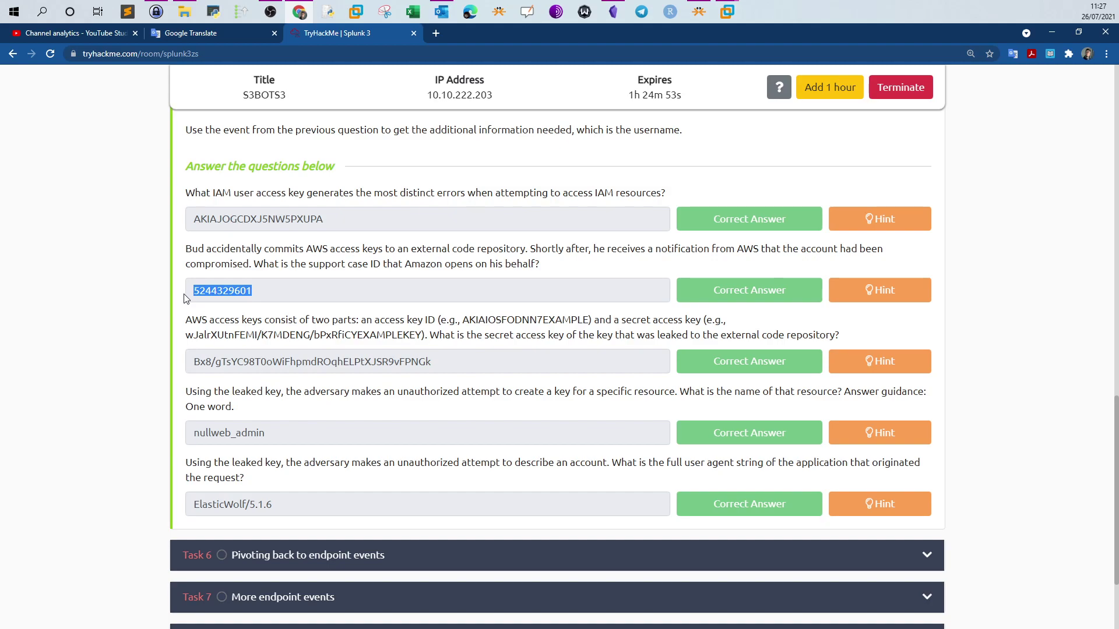
{"action": "left_click_drag", "start_coordinate": [185, 249], "coordinate": [203, 251]}
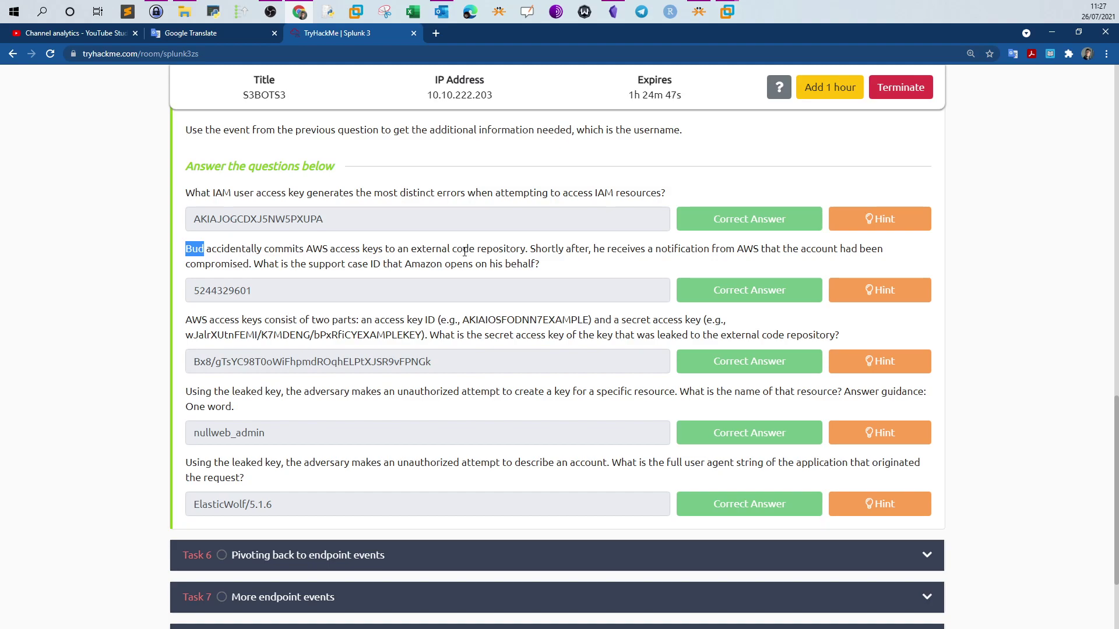
{"action": "left_click_drag", "start_coordinate": [408, 249], "coordinate": [526, 256]}
{"action": "left_click", "coordinate": [539, 262]}
{"action": "left_click", "coordinate": [846, 290]}
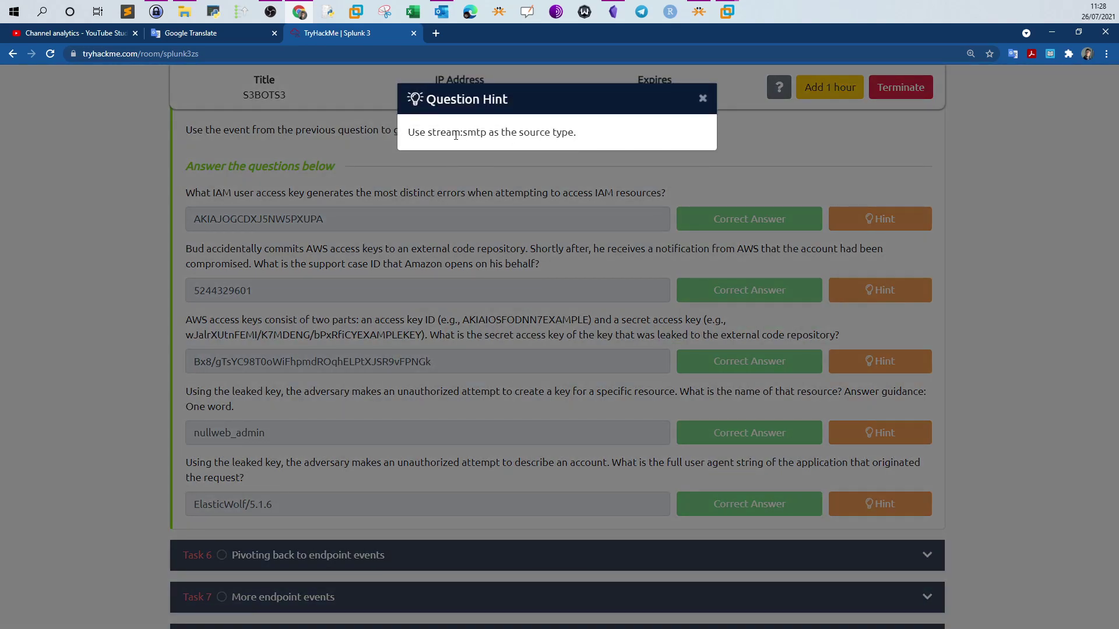
Return to Splunk and replace the whole query with sourcetype="stream:smtp"
{"action": "mouse_move", "coordinate": [727, 12]}
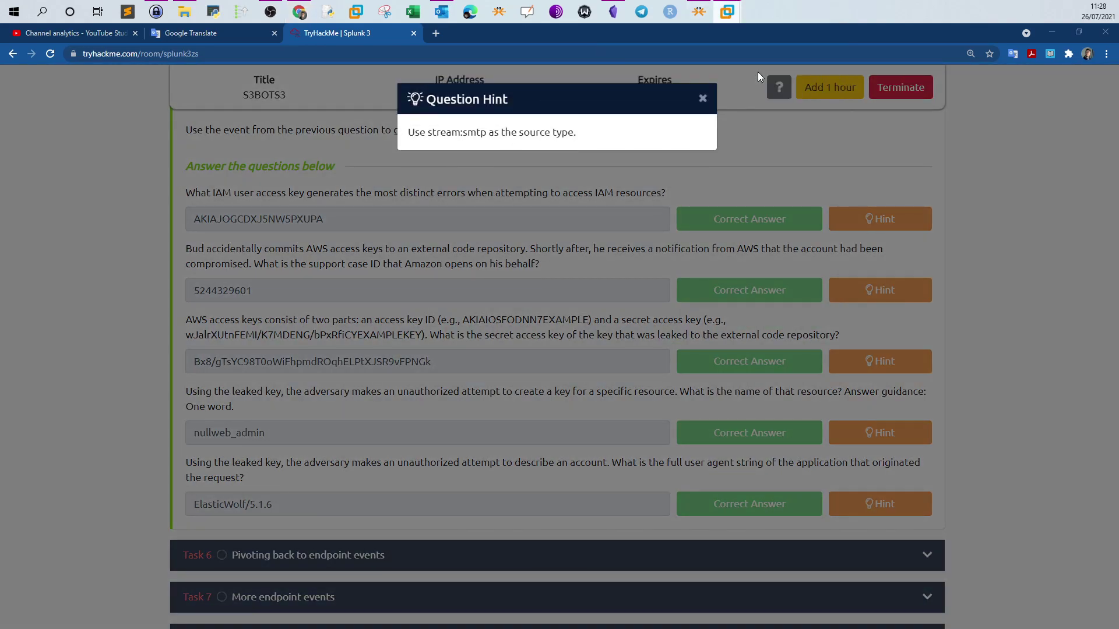
{"action": "left_click", "coordinate": [757, 72]}
{"action": "left_click_drag", "start_coordinate": [281, 255], "coordinate": [138, 245]}
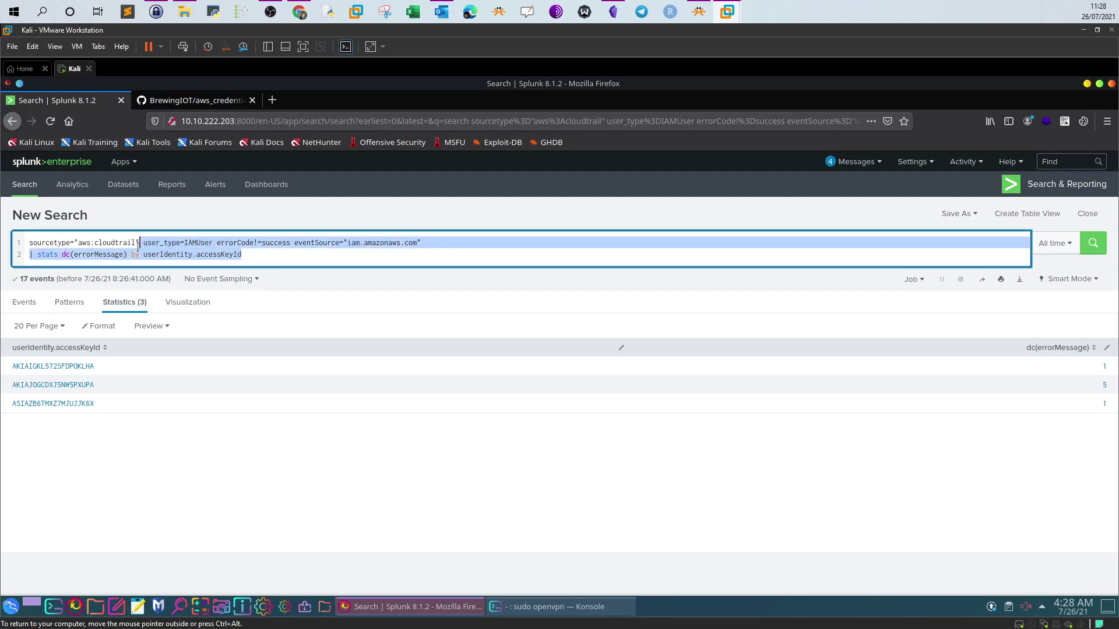
{"action": "key", "text": "BackSpace"}
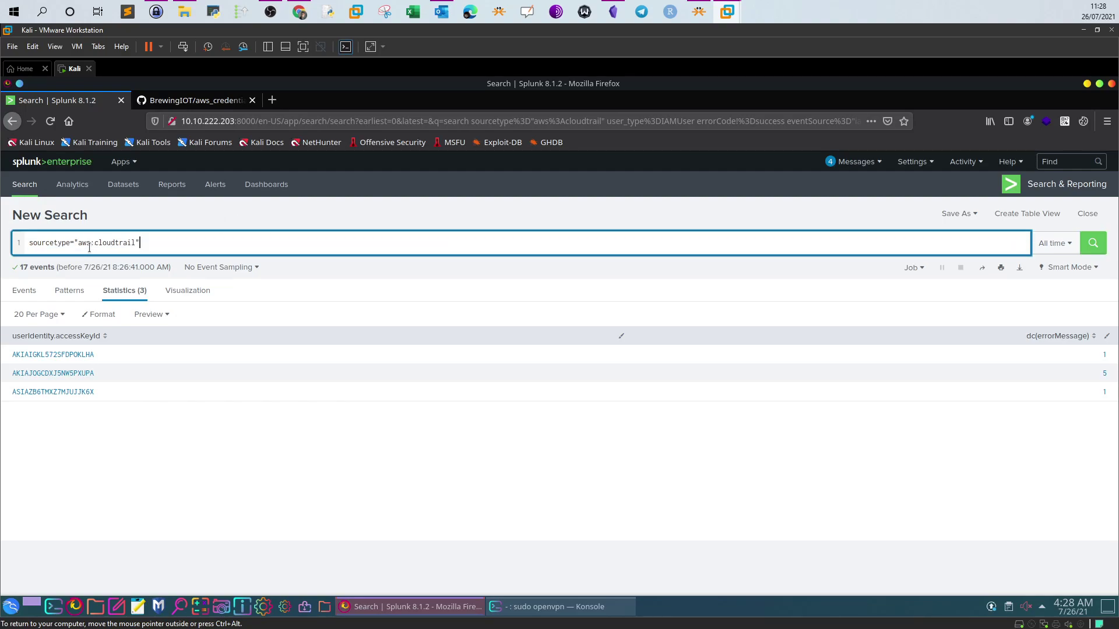
{"action": "left_click_drag", "start_coordinate": [80, 245], "coordinate": [136, 244]}
{"action": "key", "text": "BackSpace"}
{"action": "type", "text": "stream"}
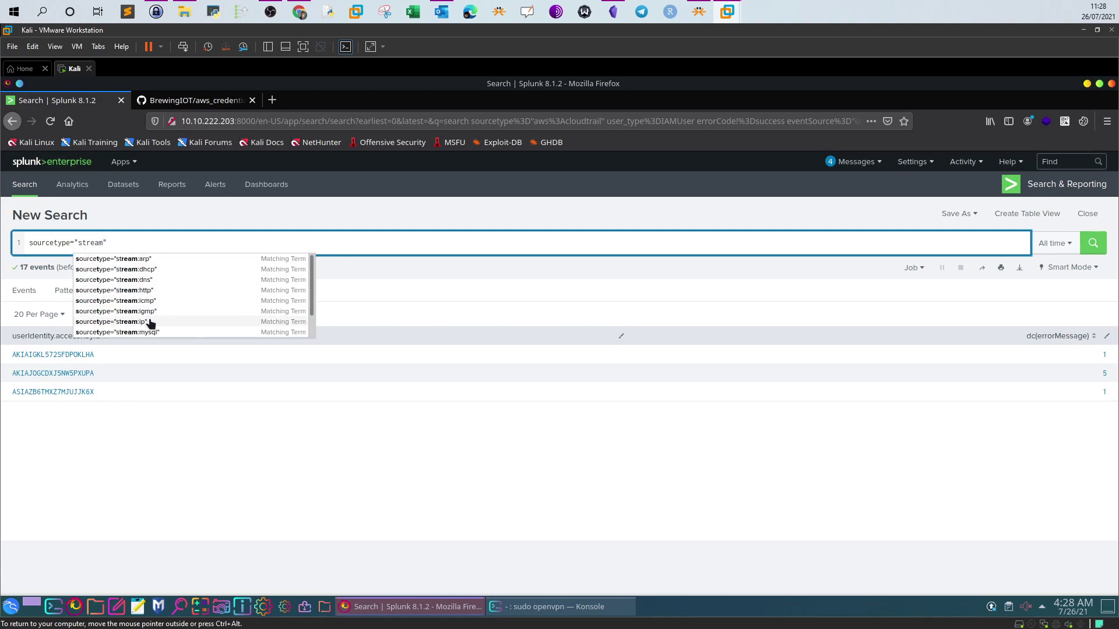
{"action": "type", "text": ":sm"}
{"action": "left_click", "coordinate": [144, 269]}
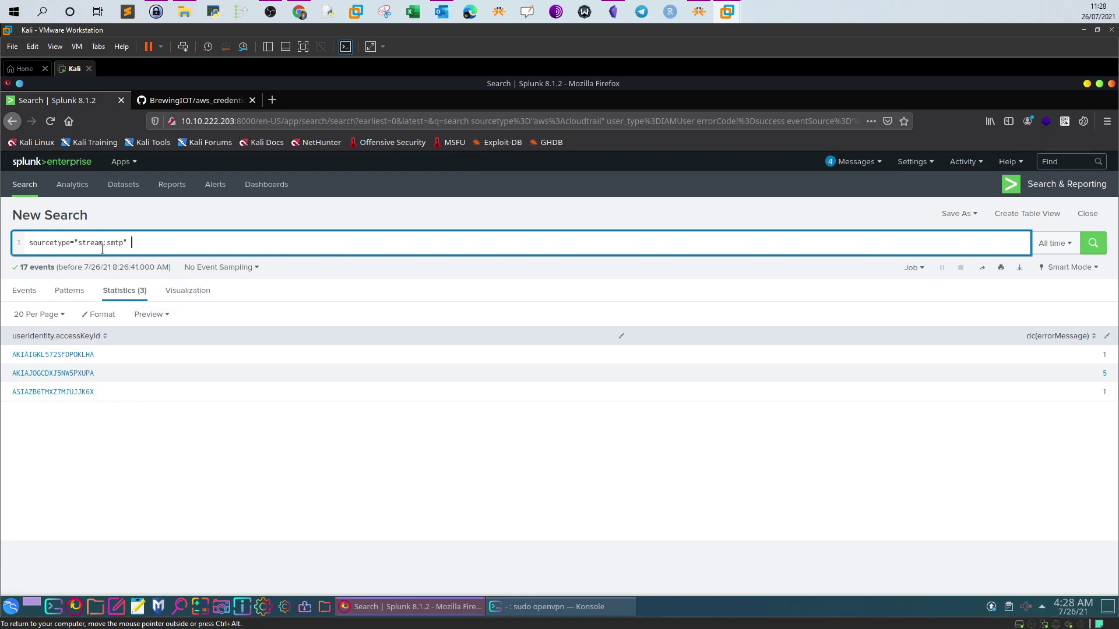
Copy index="botsv3" from the Obsidian Splunk note, insert it before sourcetype="stream:smtp" in the Splunk query, and run the search
{"action": "left_click_drag", "start_coordinate": [133, 242], "coordinate": [1, 245]}
{"action": "left_click", "coordinate": [611, 17]}
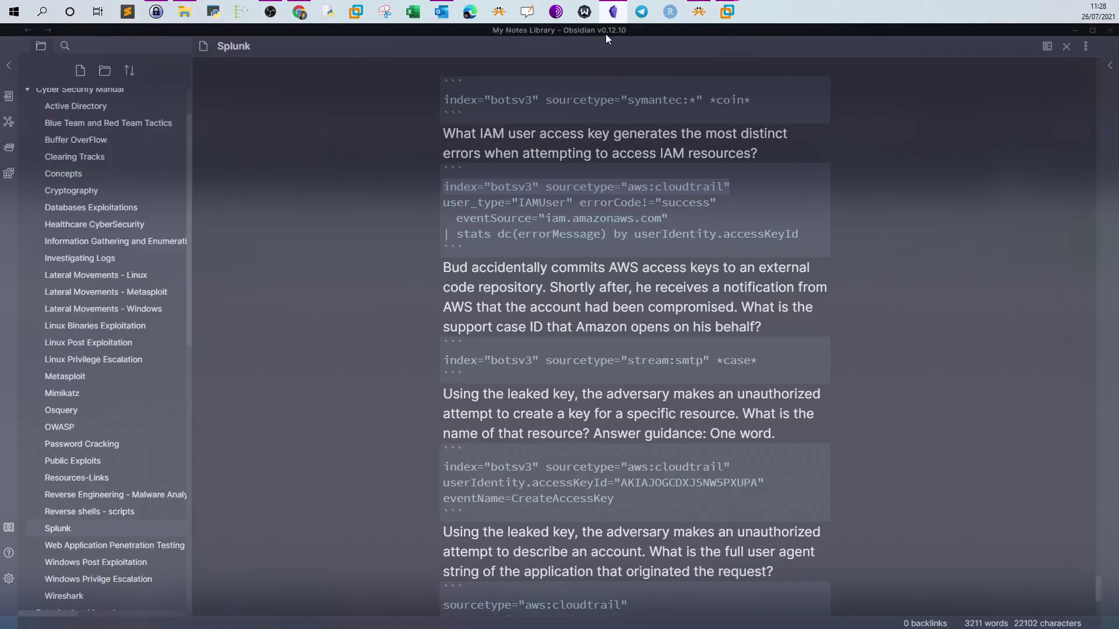
{"action": "left_click_drag", "start_coordinate": [538, 186], "coordinate": [445, 186]}
{"action": "key", "text": "ctrl+c"}
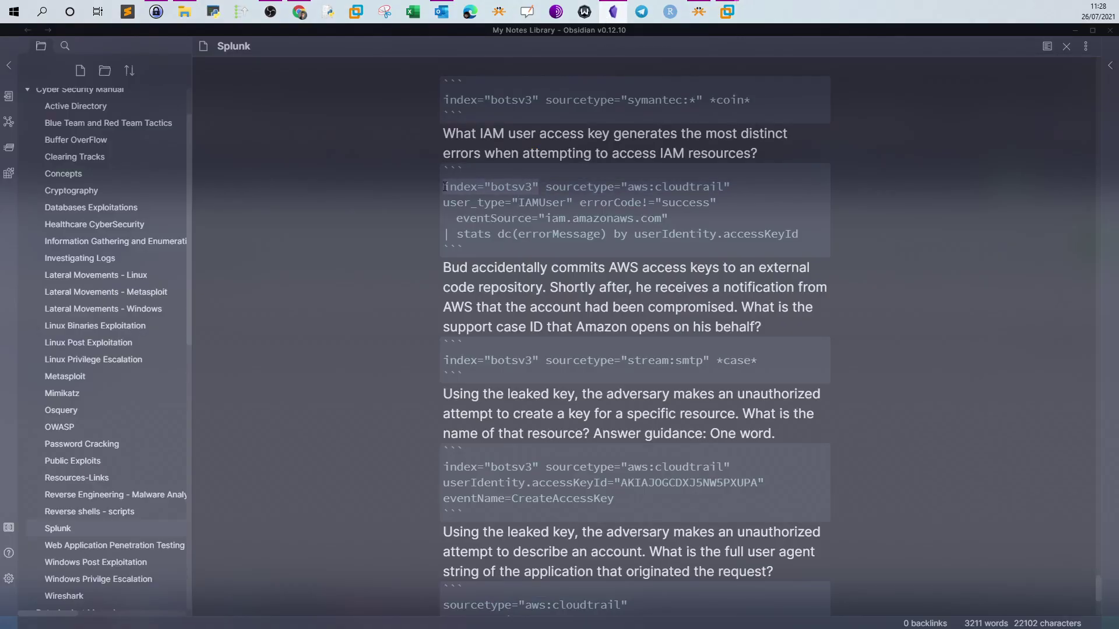
{"action": "key", "text": "alt+Tab"}
{"action": "left_click", "coordinate": [30, 242]}
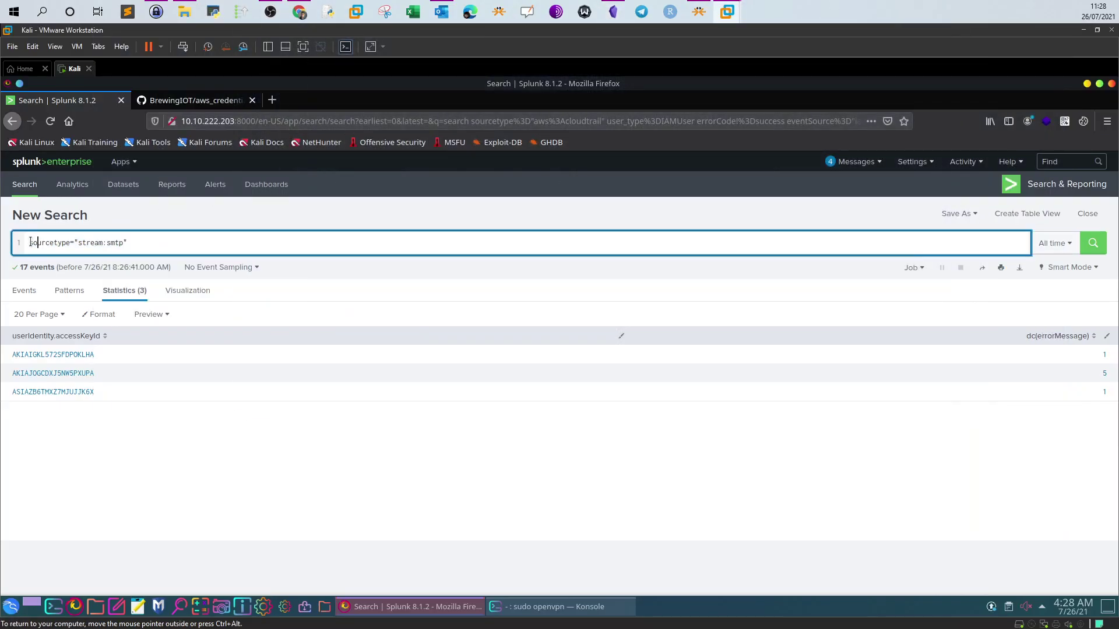
{"action": "key", "text": "ctrl+v"}
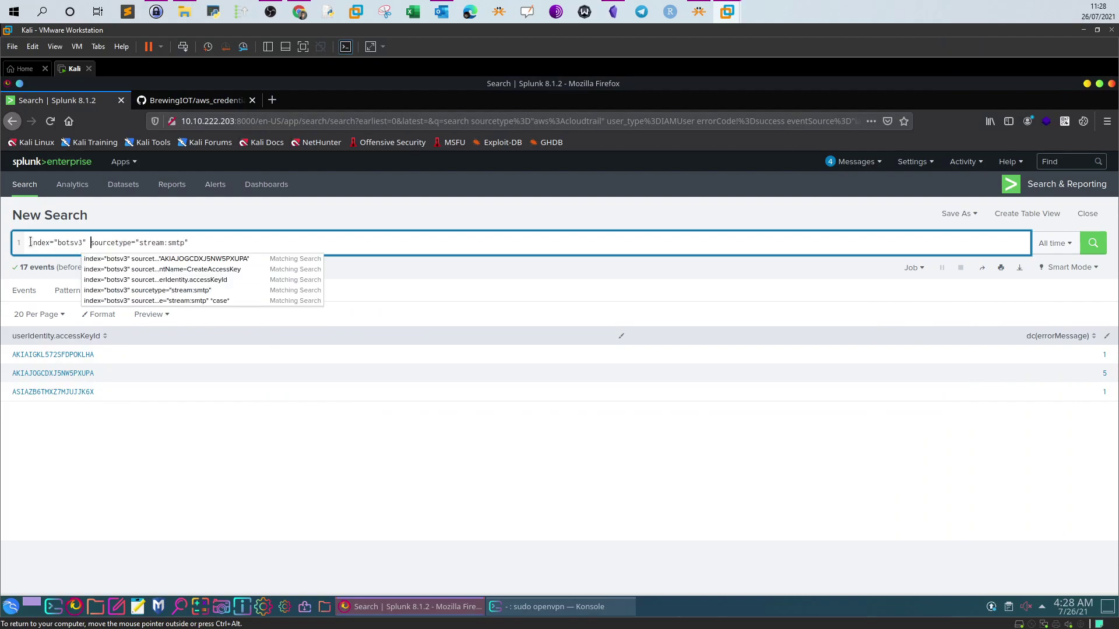
{"action": "left_click", "coordinate": [1093, 244]}
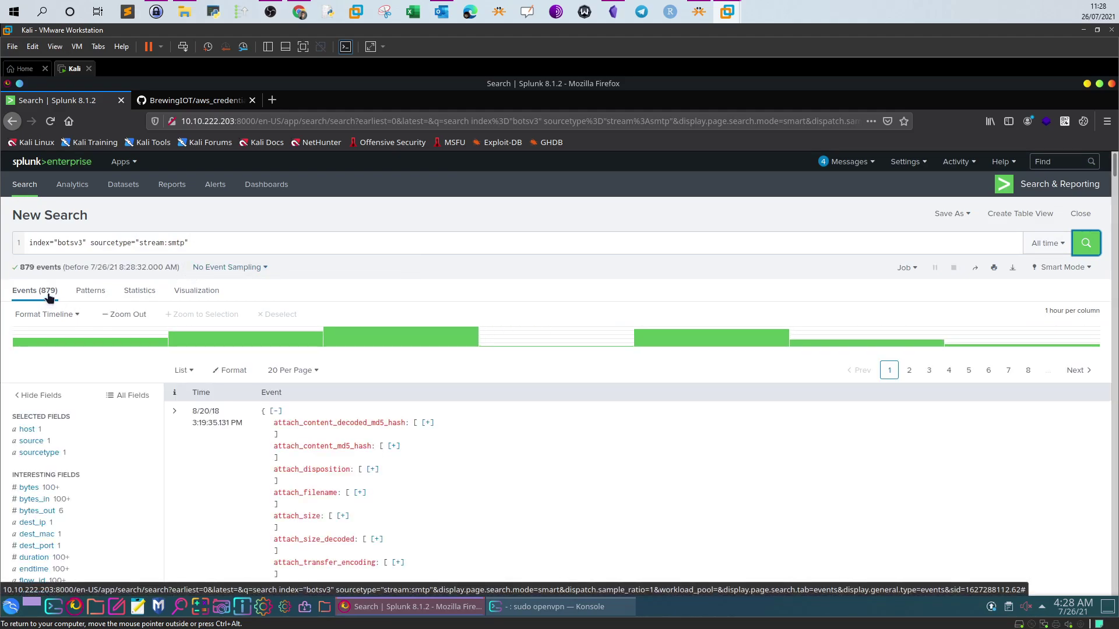
Append the wildcard term *case* to the SMTP query and run the search
{"action": "left_click", "coordinate": [229, 243]}
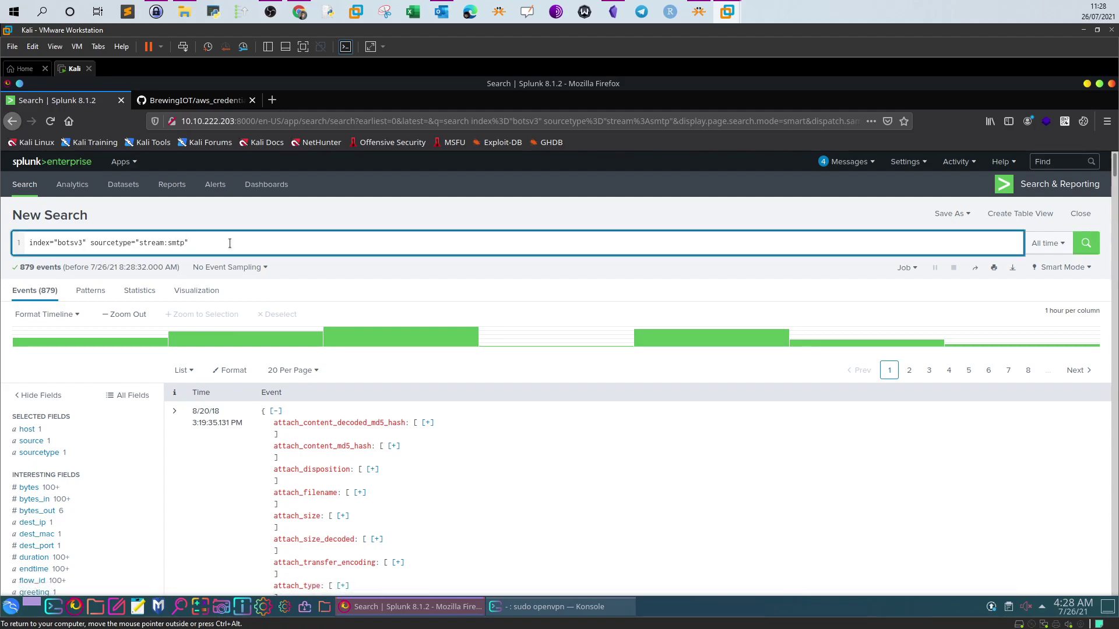
{"action": "type", "text": "*"}
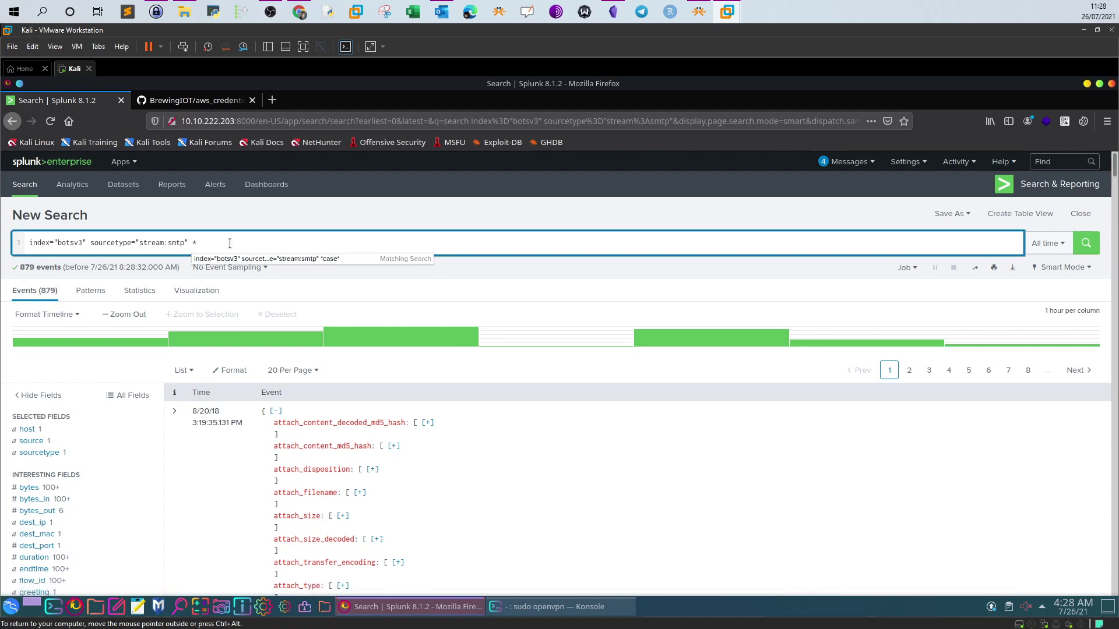
{"action": "type", "text": "case*"}
{"action": "left_click", "coordinate": [1086, 243]}
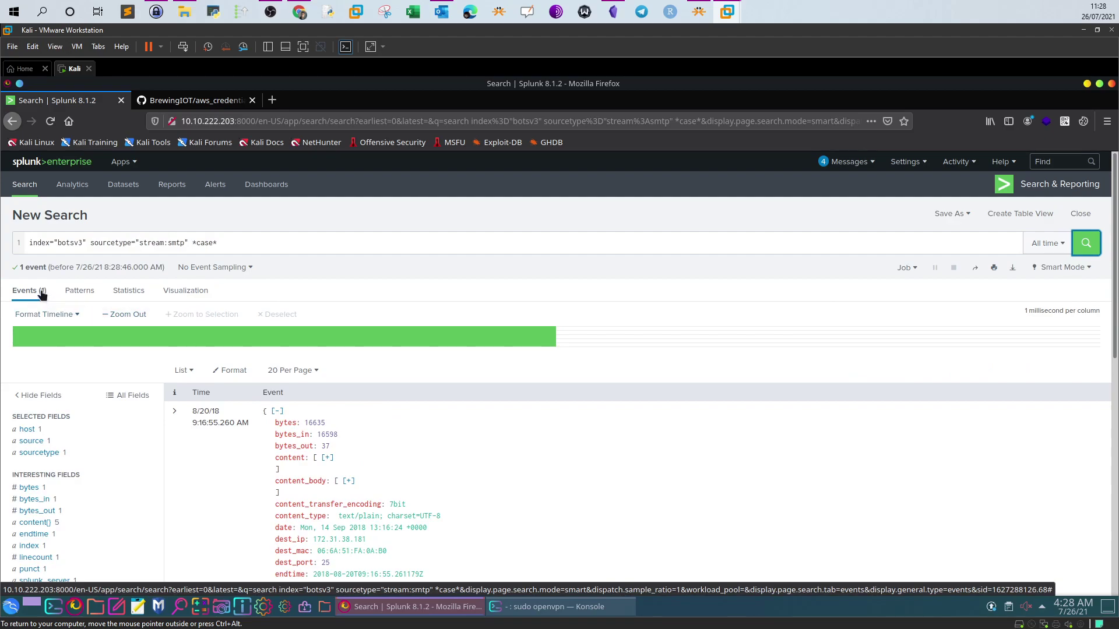
Examine the returned email event's sender, sender_email and subject fields for the support case ID
{"action": "scroll", "coordinate": [225, 350], "scroll_direction": "down", "scroll_amount": 5}
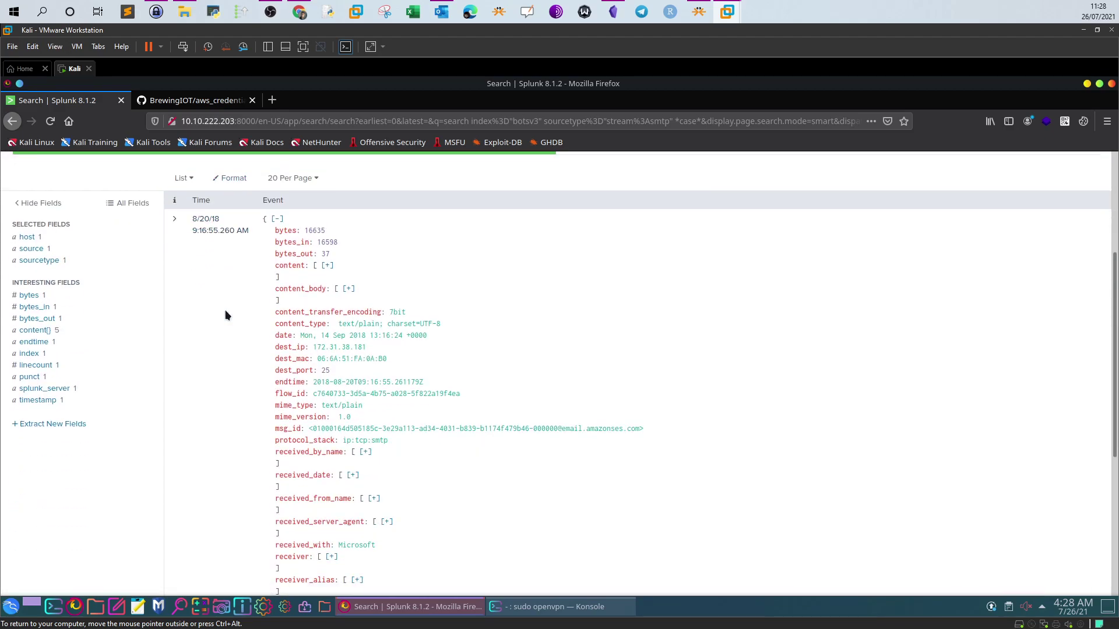
{"action": "scroll", "coordinate": [226, 315], "scroll_direction": "down", "scroll_amount": 7}
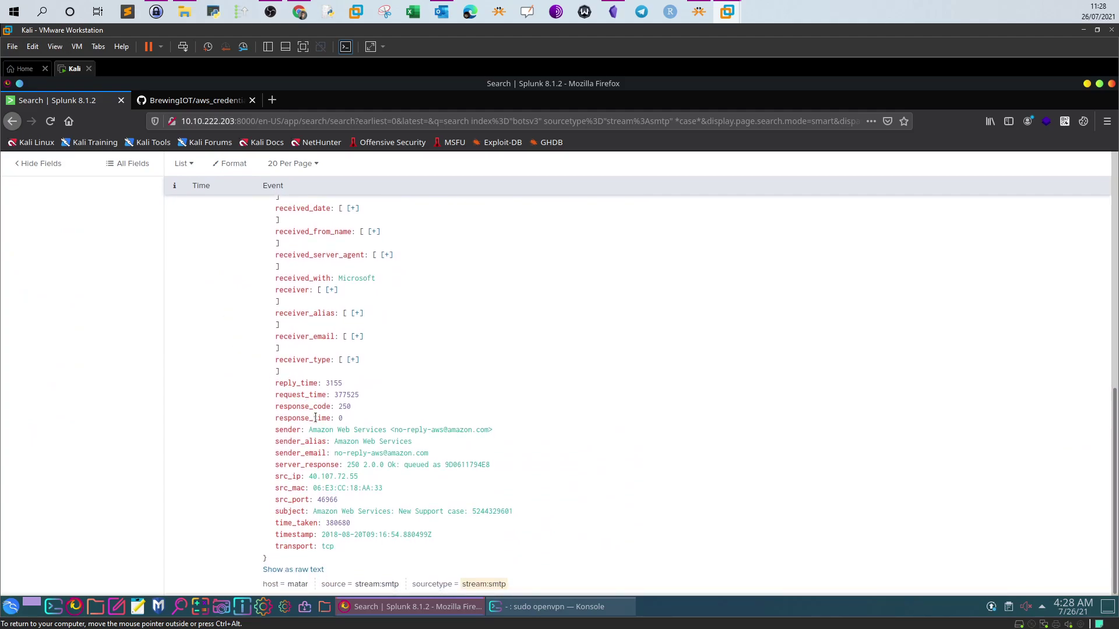
{"action": "left_click_drag", "start_coordinate": [490, 431], "coordinate": [269, 429]}
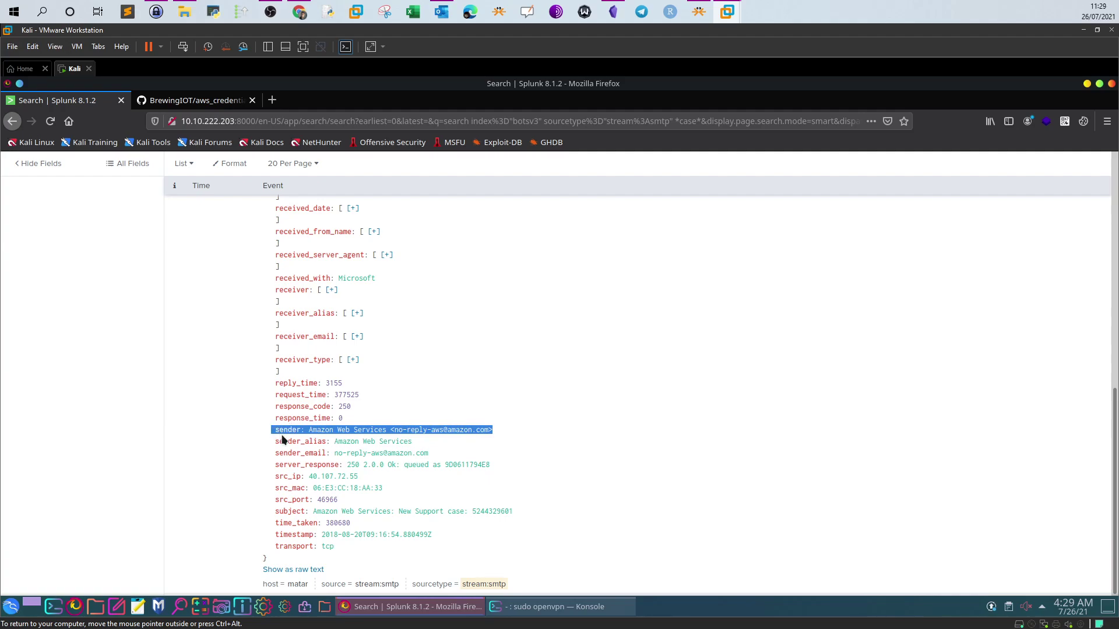
{"action": "left_click_drag", "start_coordinate": [429, 453], "coordinate": [276, 452]}
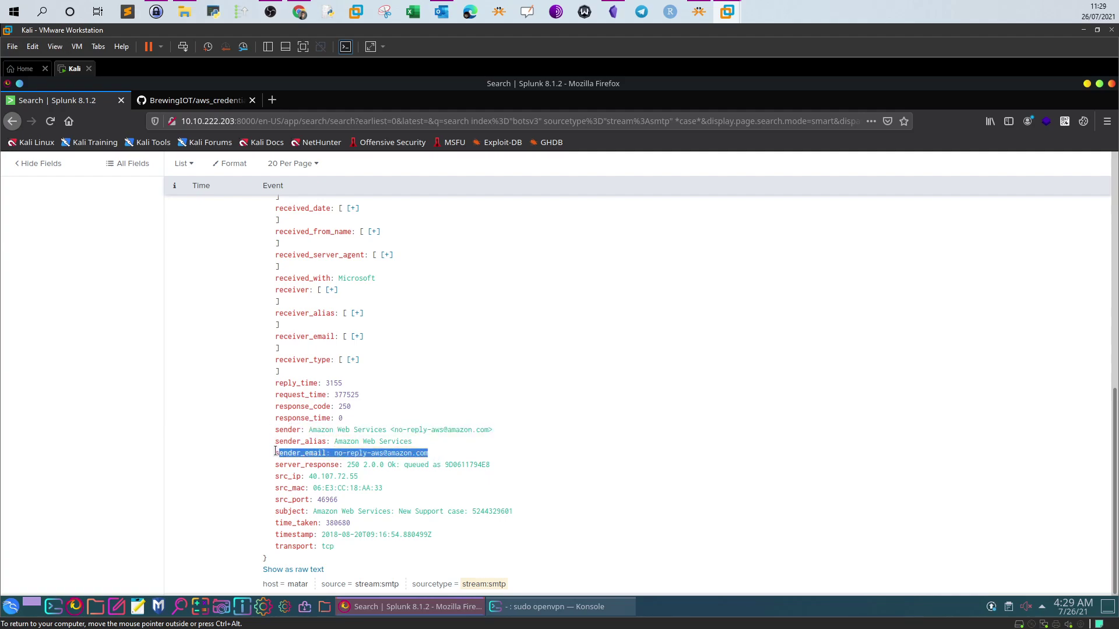
{"action": "left_click_drag", "start_coordinate": [317, 511], "coordinate": [447, 511]}
{"action": "left_click", "coordinate": [512, 511]}
{"action": "double_click", "coordinate": [504, 511]}
Switch to the TryHackMe room in Chrome, close the question hint, and read the question about the leaked secret access key
{"action": "left_click", "coordinate": [299, 12]}
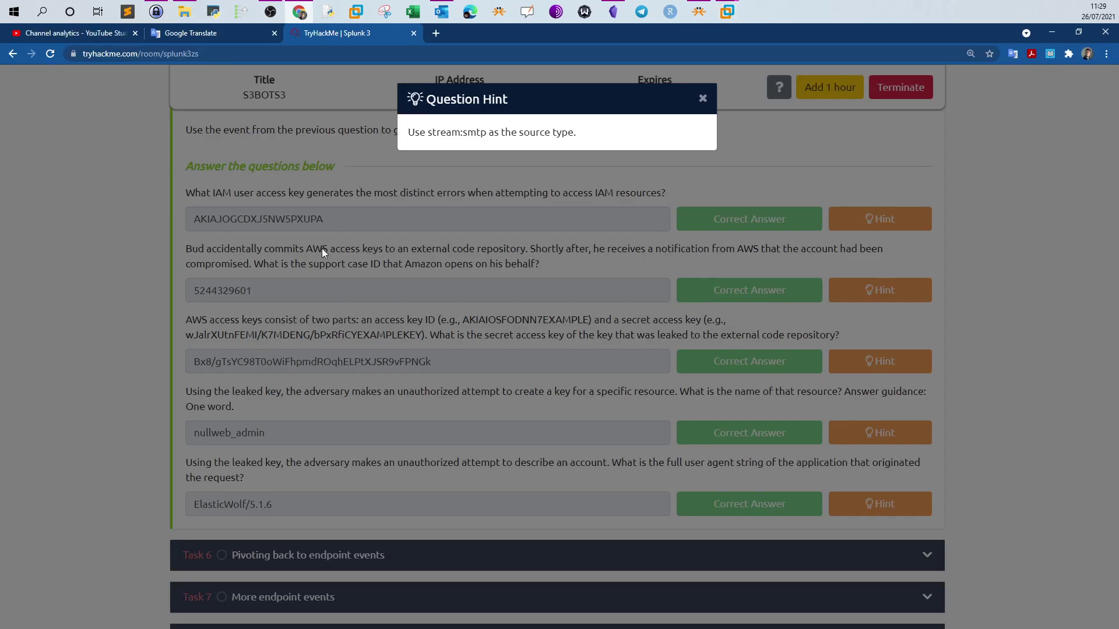
{"action": "left_click", "coordinate": [495, 192]}
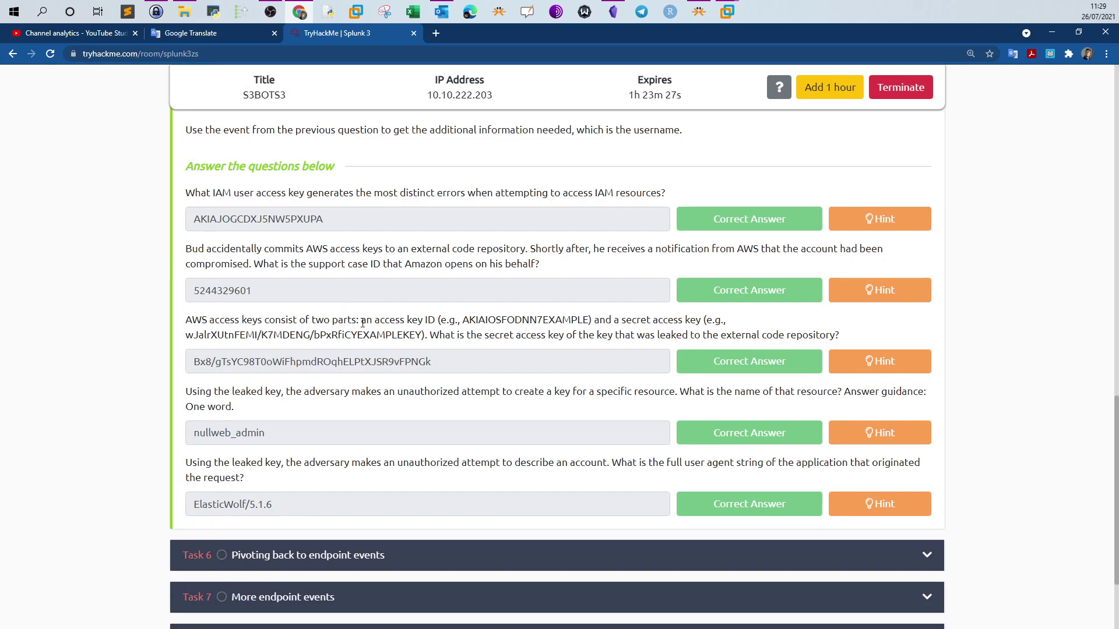
{"action": "left_click_drag", "start_coordinate": [350, 220], "coordinate": [189, 221]}
{"action": "left_click_drag", "start_coordinate": [476, 319], "coordinate": [577, 320]}
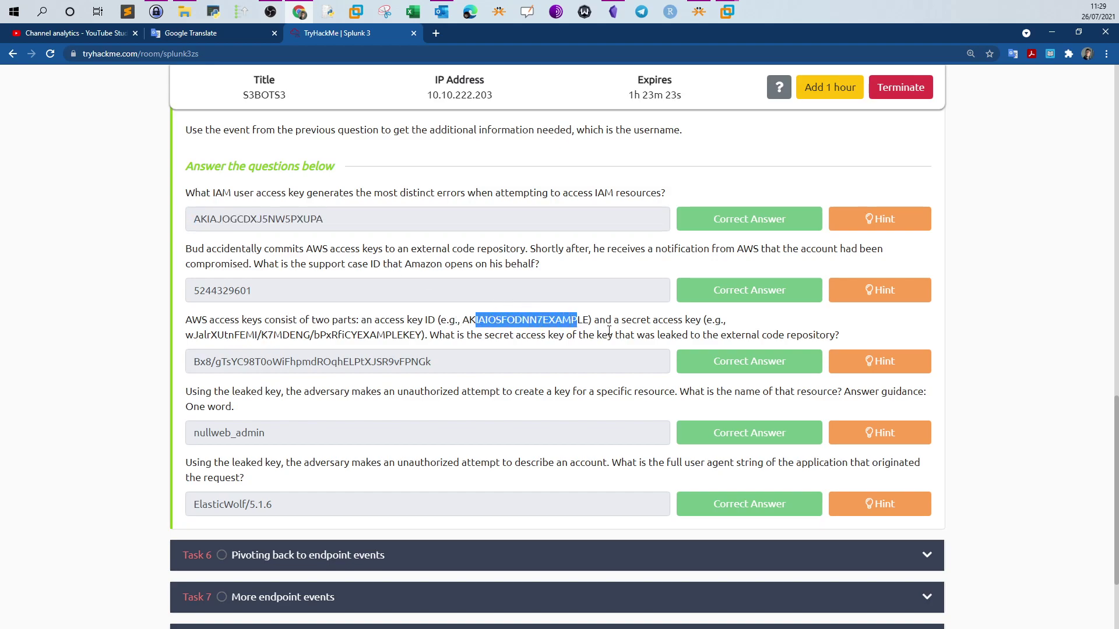
{"action": "left_click", "coordinate": [714, 321]}
{"action": "left_click_drag", "start_coordinate": [194, 336], "coordinate": [416, 336]}
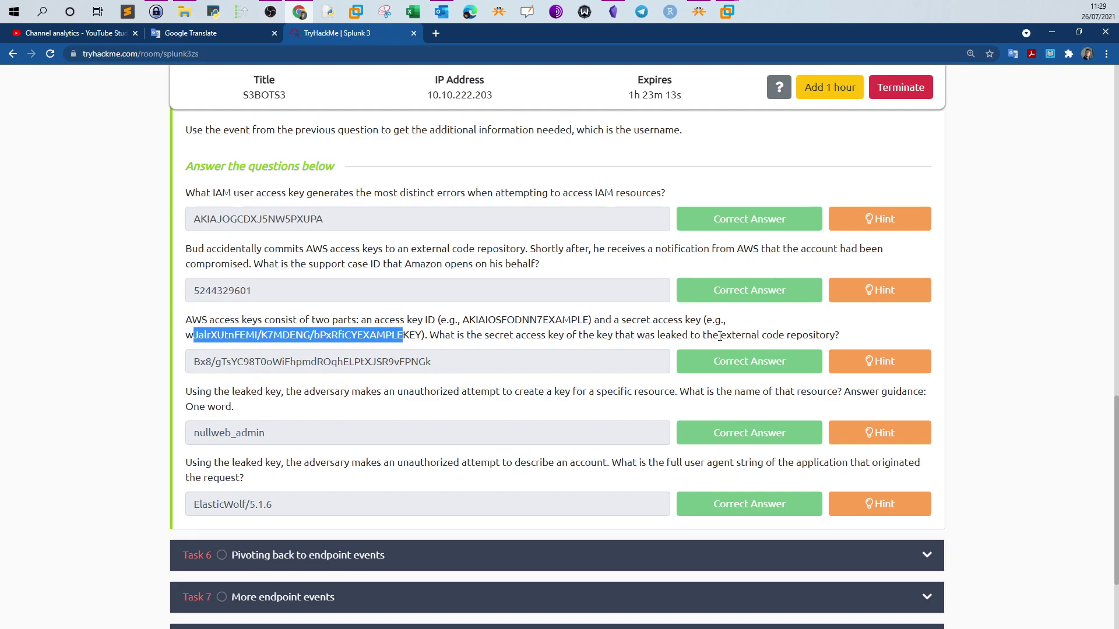
Review the access key and support case answers along with the secret access key answer in the TryHackMe room
{"action": "left_click_drag", "start_coordinate": [325, 219], "coordinate": [194, 216]}
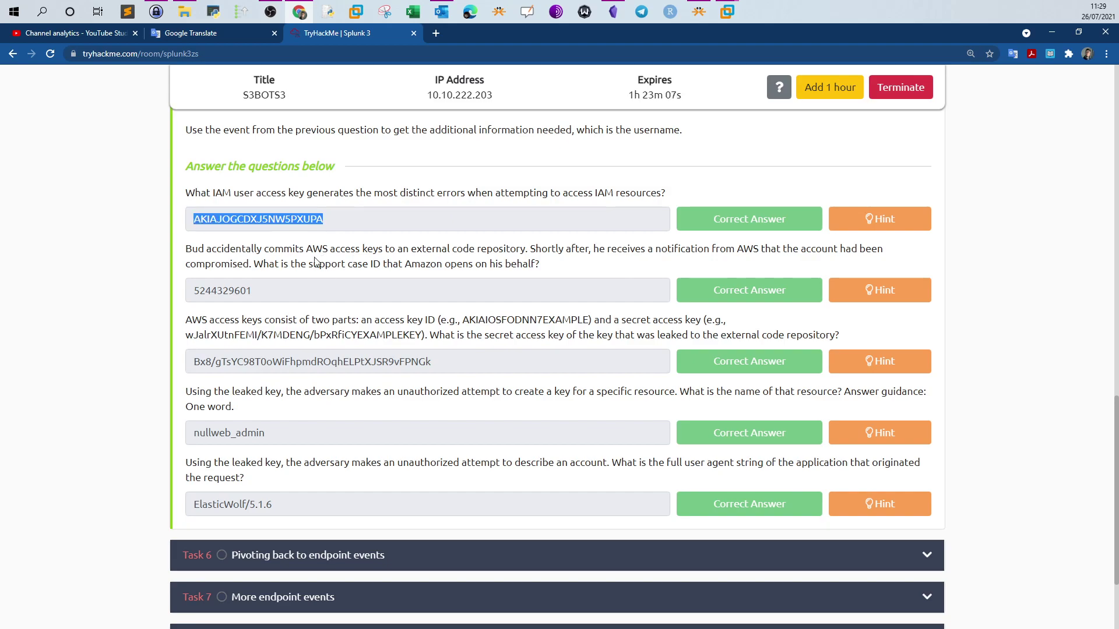
{"action": "left_click_drag", "start_coordinate": [186, 248], "coordinate": [259, 291]}
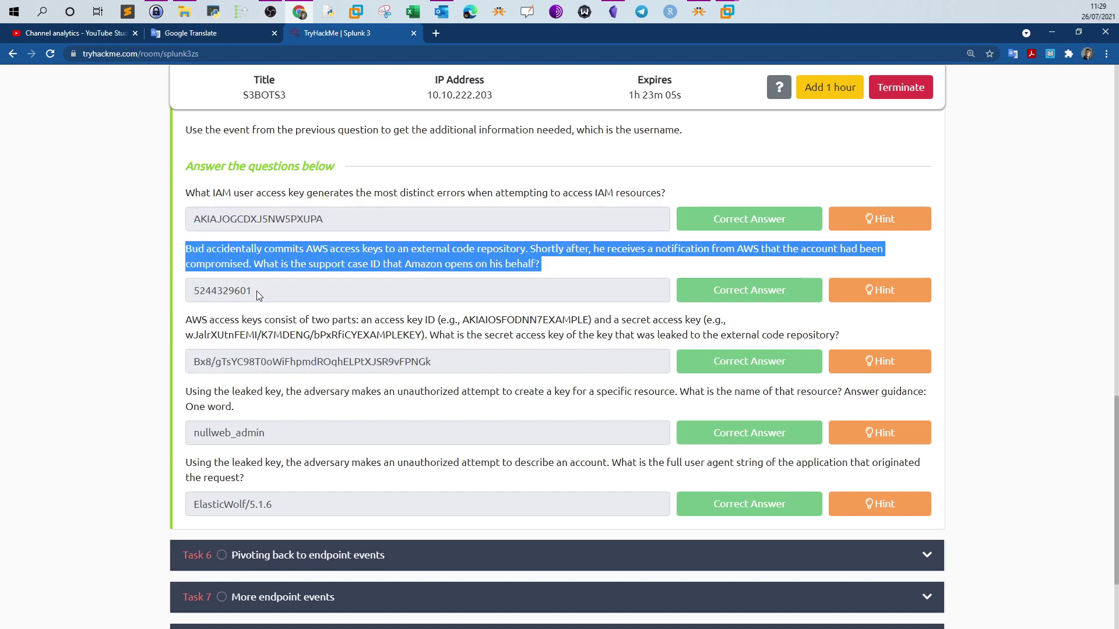
{"action": "left_click", "coordinate": [258, 293]}
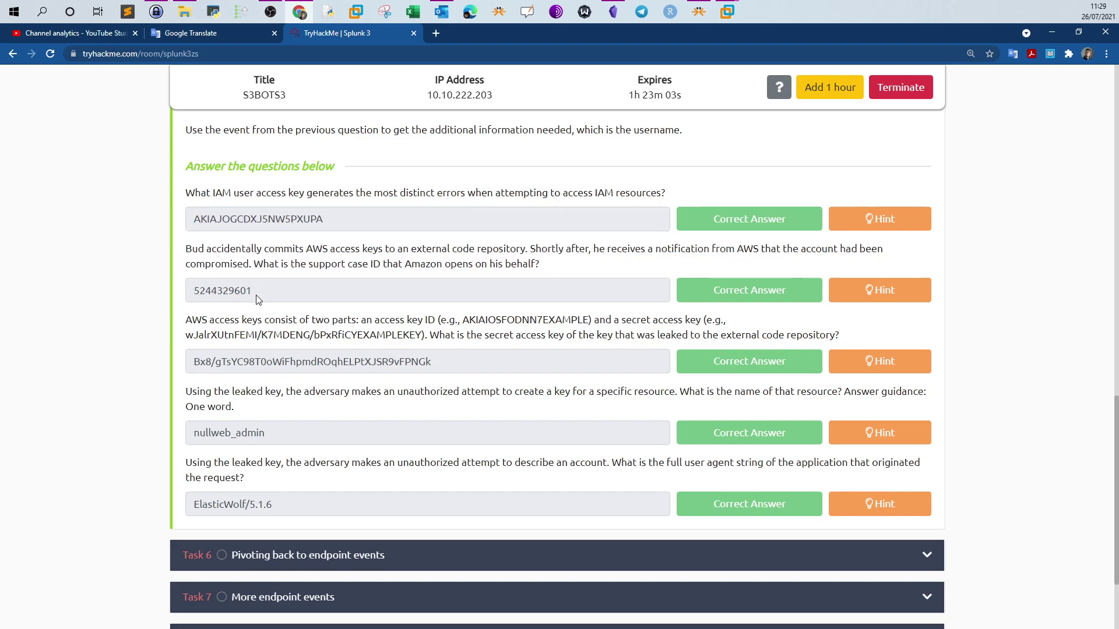
{"action": "left_click_drag", "start_coordinate": [427, 363], "coordinate": [232, 342]}
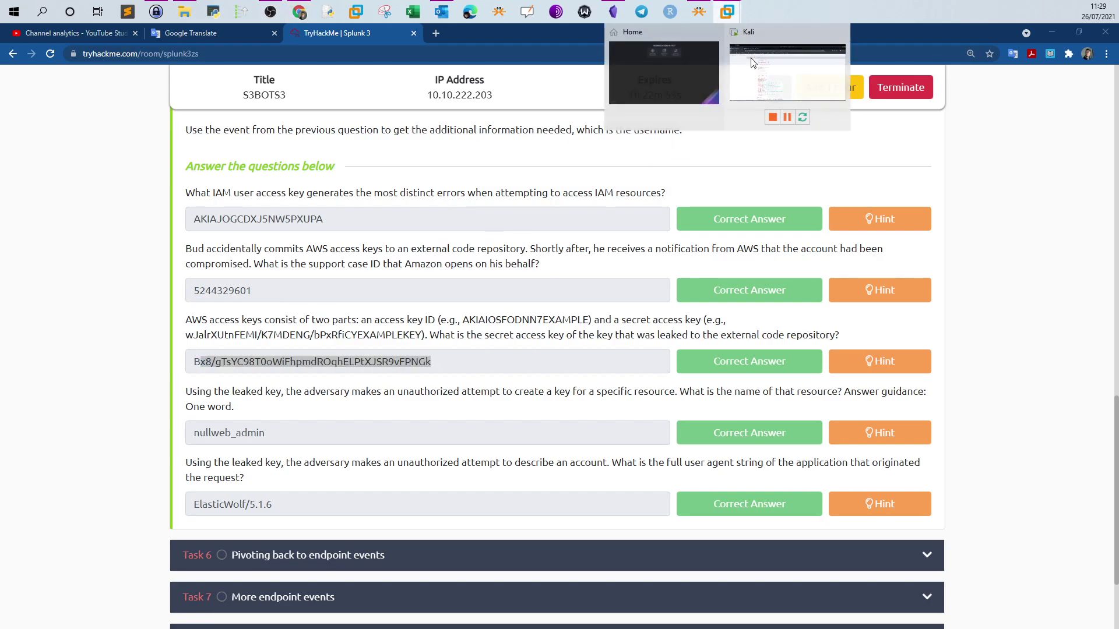
Return to Splunk, show the email event as raw text, and read Amazon's notice about the compromised access key
{"action": "left_click", "coordinate": [746, 50]}
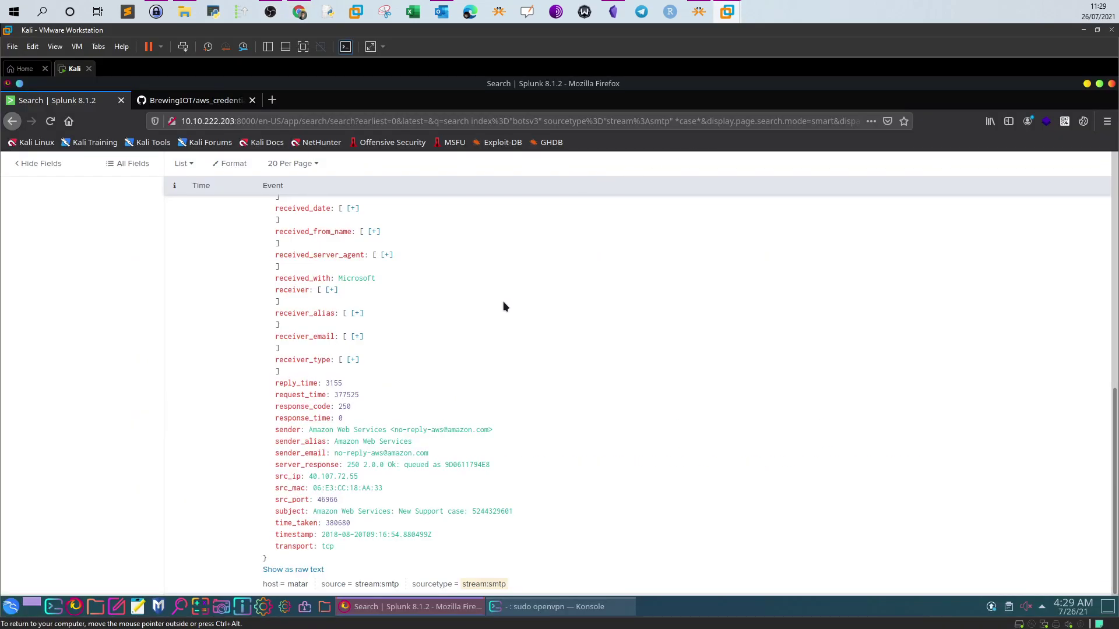
{"action": "left_click", "coordinate": [305, 569]}
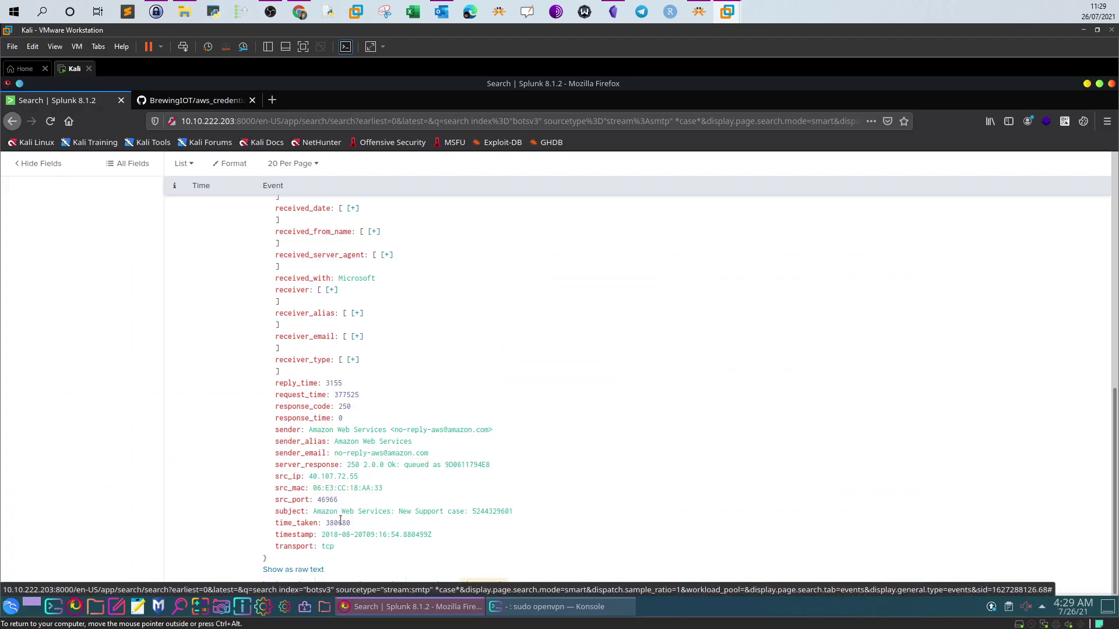
{"action": "scroll", "coordinate": [465, 430], "scroll_direction": "down", "scroll_amount": 3}
{"action": "scroll", "coordinate": [466, 431], "scroll_direction": "down", "scroll_amount": 15}
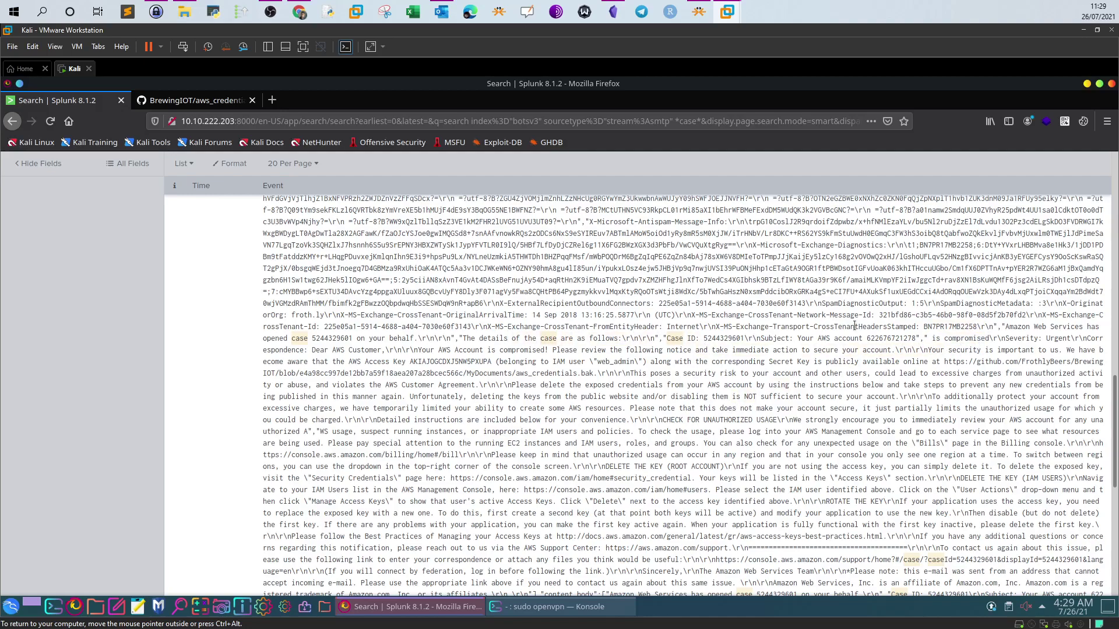
{"action": "left_click_drag", "start_coordinate": [1006, 328], "coordinate": [491, 365]}
{"action": "left_click_drag", "start_coordinate": [410, 362], "coordinate": [488, 361]}
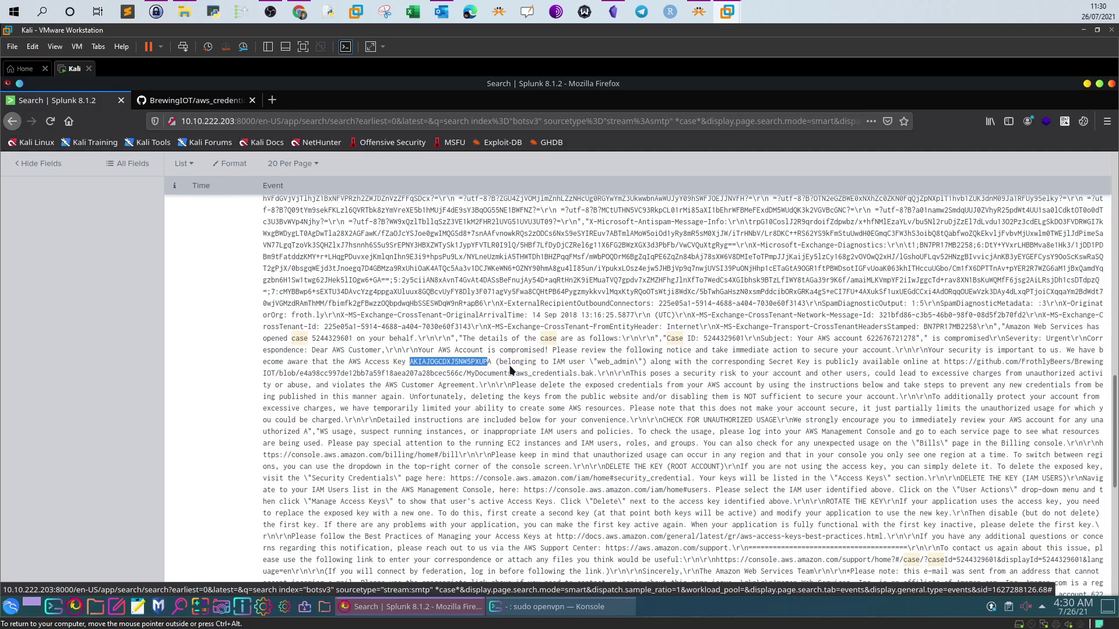
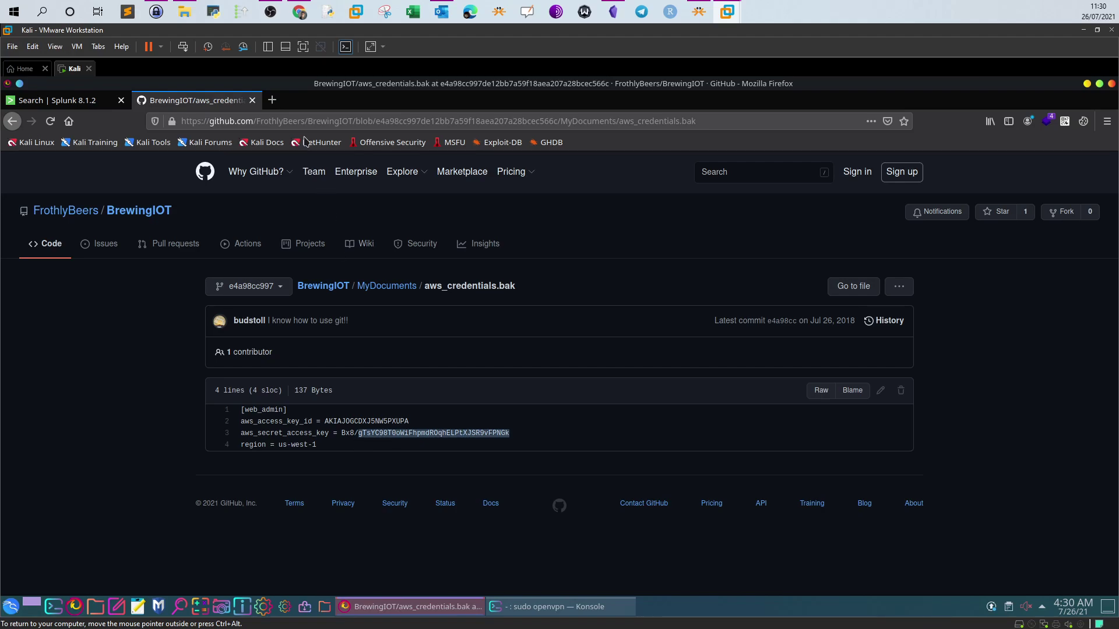
Switch to TryHackMe and review the question and answer about the resource targeted by the unauthorized key creation
{"action": "left_click", "coordinate": [299, 11]}
{"action": "scroll", "coordinate": [318, 279], "scroll_direction": "down", "scroll_amount": 2}
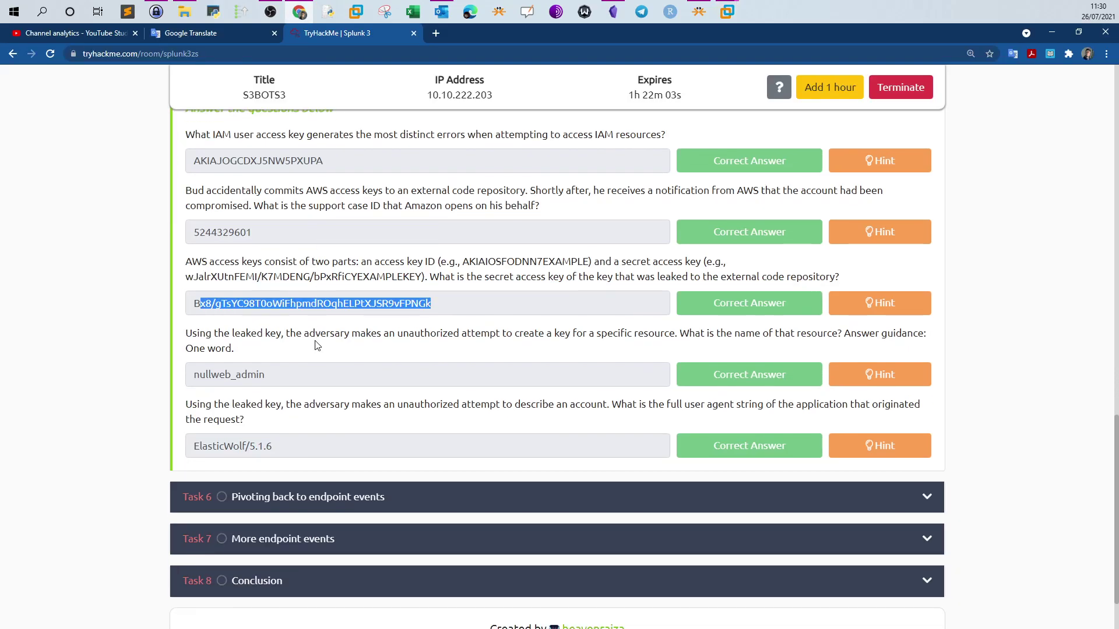
{"action": "left_click", "coordinate": [223, 351]}
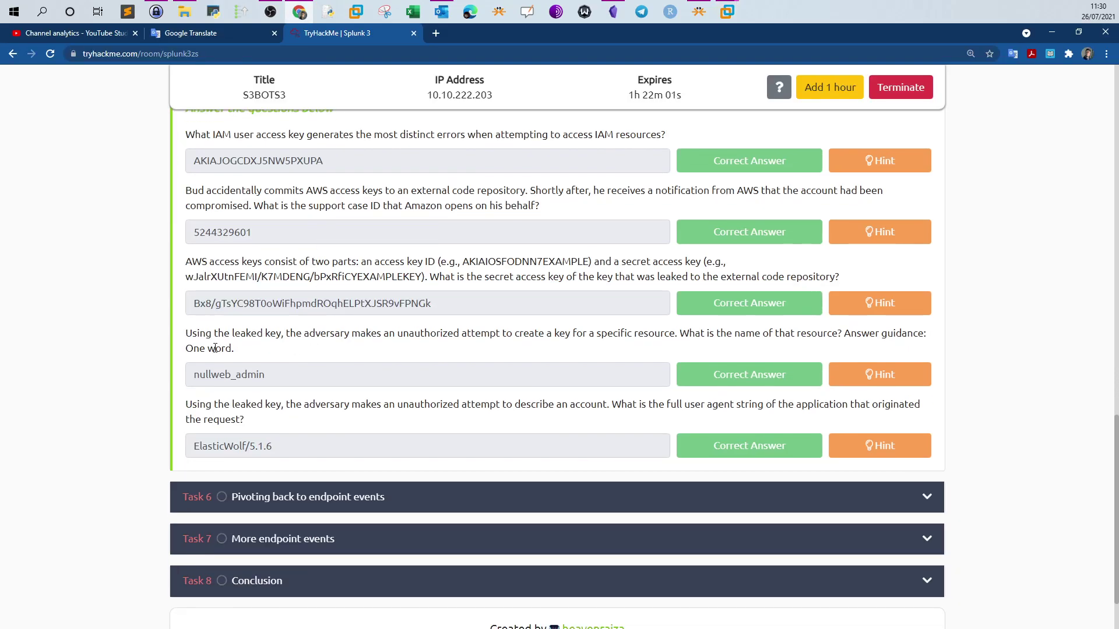
{"action": "left_click_drag", "start_coordinate": [431, 303], "coordinate": [227, 305]}
{"action": "left_click_drag", "start_coordinate": [291, 161], "coordinate": [251, 161]}
{"action": "double_click", "coordinate": [245, 375]}
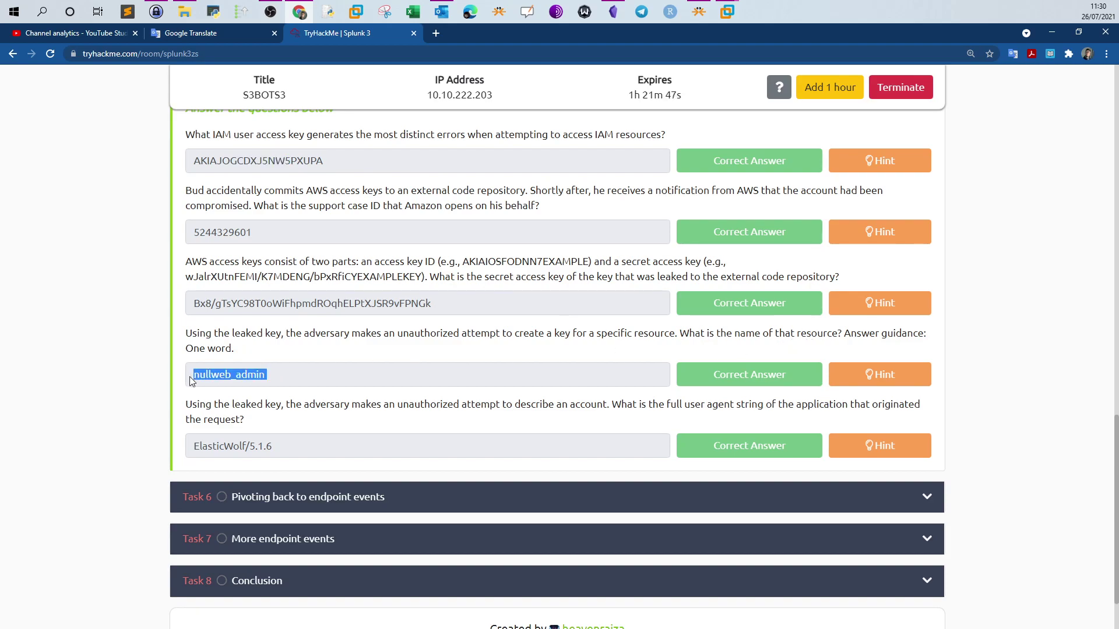
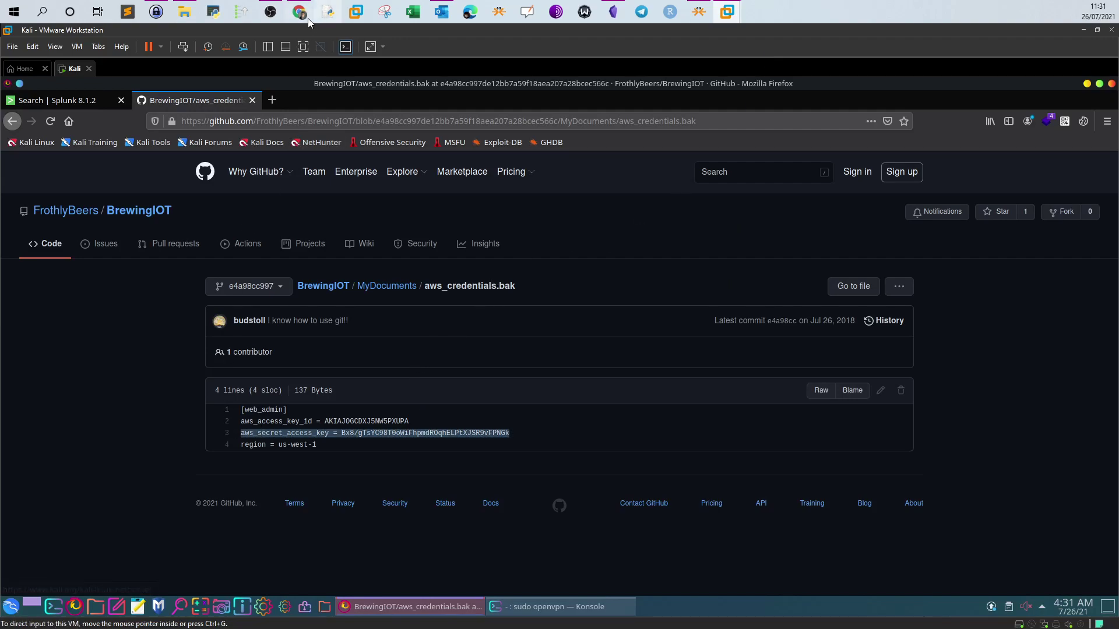
{"action": "left_click", "coordinate": [299, 12]}
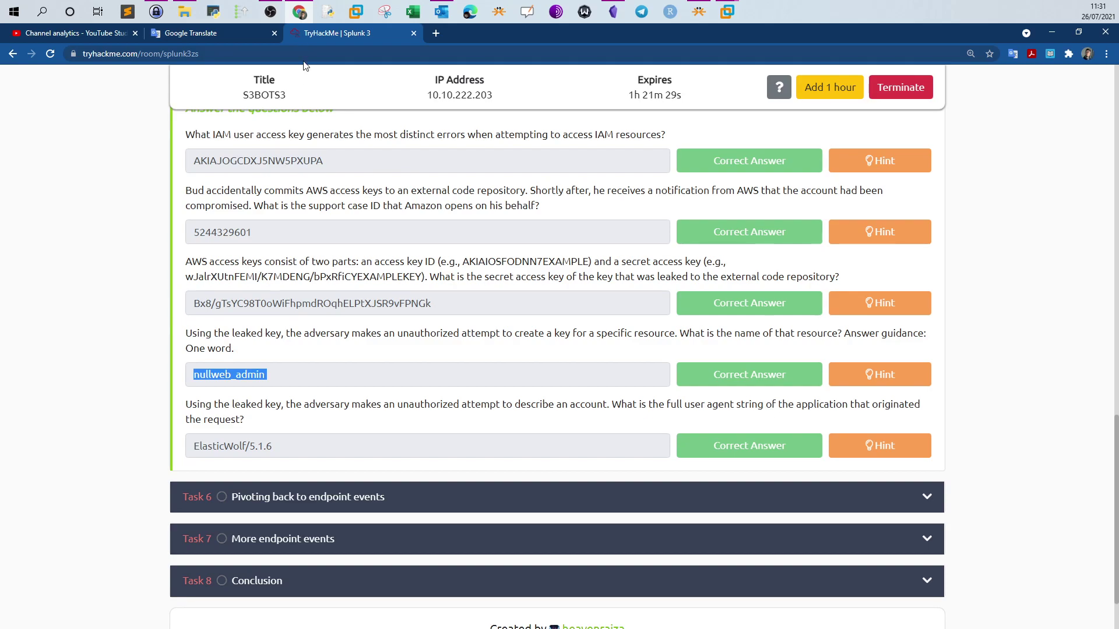
{"action": "left_click", "coordinate": [727, 12]}
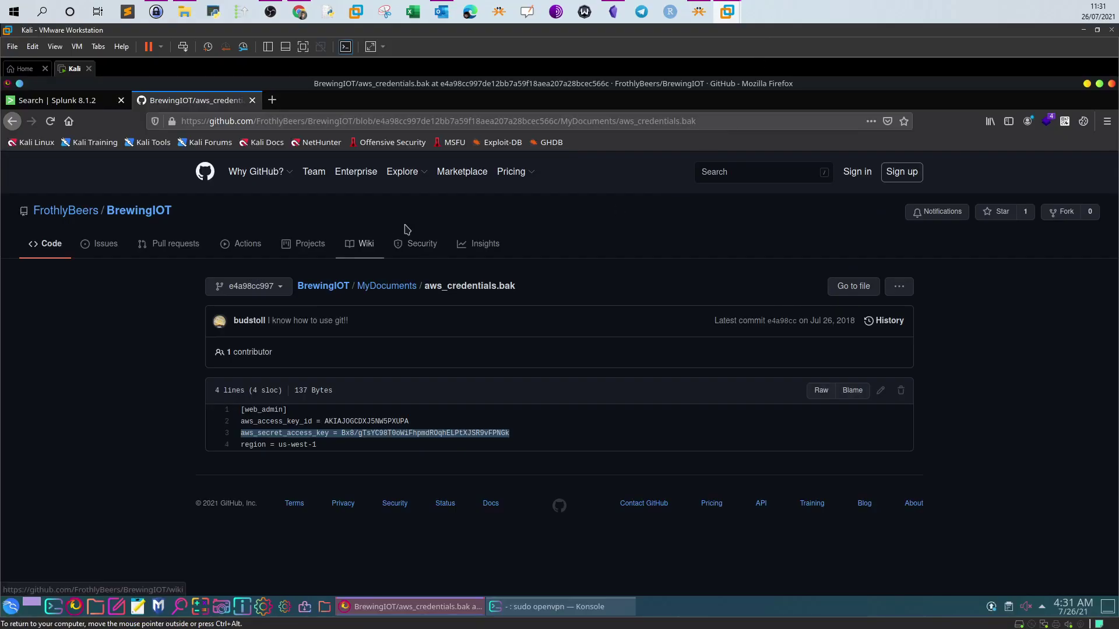
{"action": "left_click", "coordinate": [299, 13]}
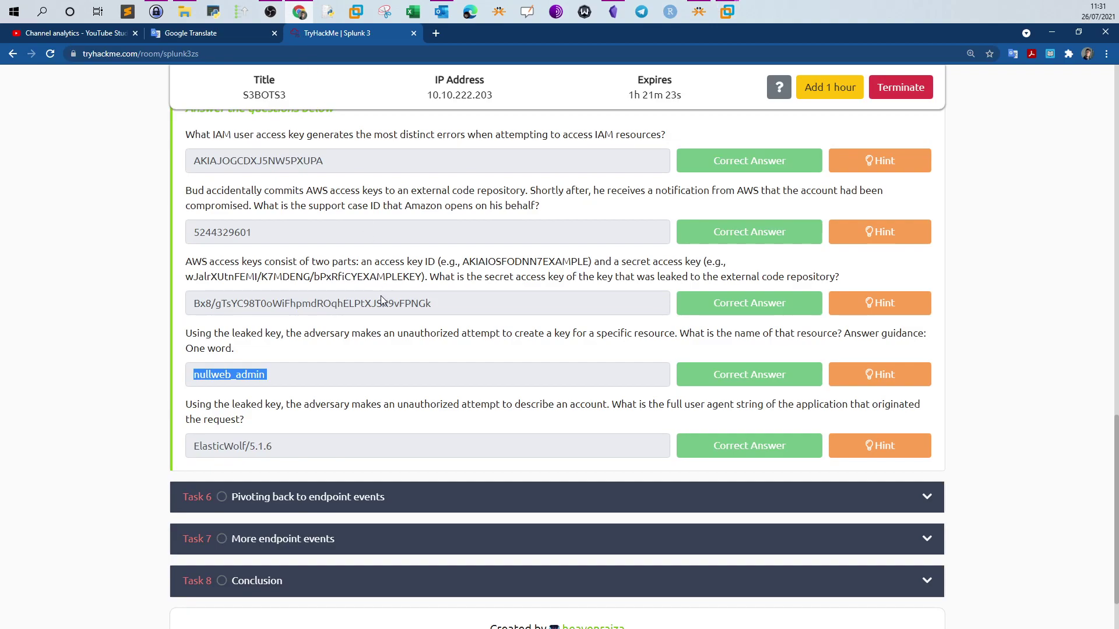
{"action": "mouse_move", "coordinate": [728, 11]}
{"action": "left_click", "coordinate": [746, 58]}
Switch to Obsidian, copy the botsv3 CloudTrail base query from the key-creation section of the Splunk note, and return to the Kali virtual machine
{"action": "left_click", "coordinate": [613, 12]}
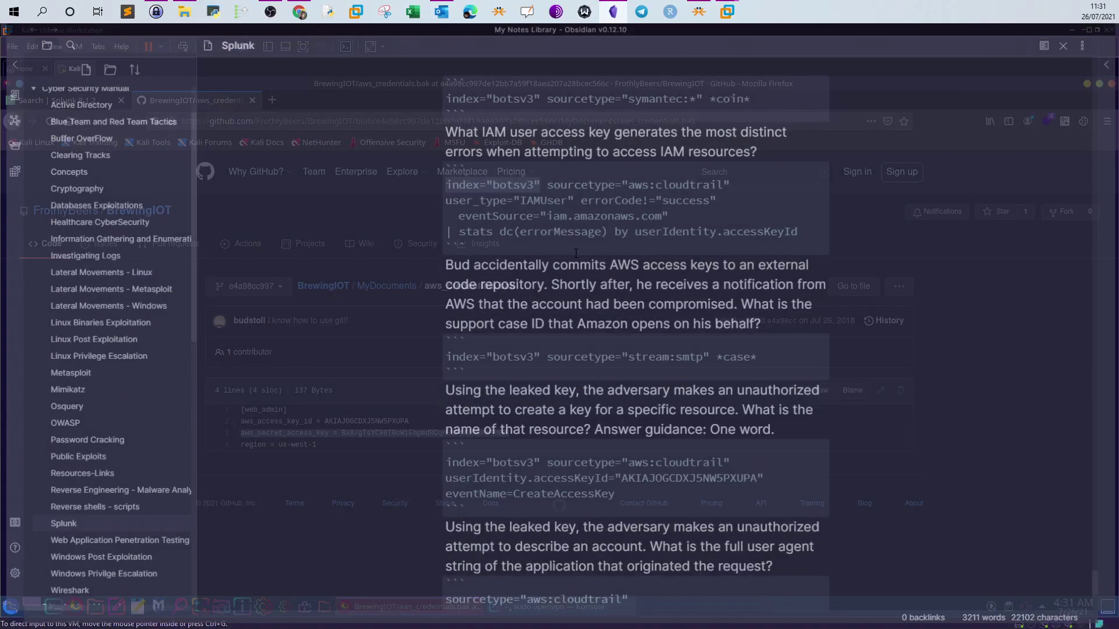
{"action": "left_click_drag", "start_coordinate": [737, 467], "coordinate": [425, 475]}
{"action": "key", "text": "ctrl+c"}
{"action": "mouse_move", "coordinate": [727, 11]}
{"action": "left_click", "coordinate": [749, 35]}
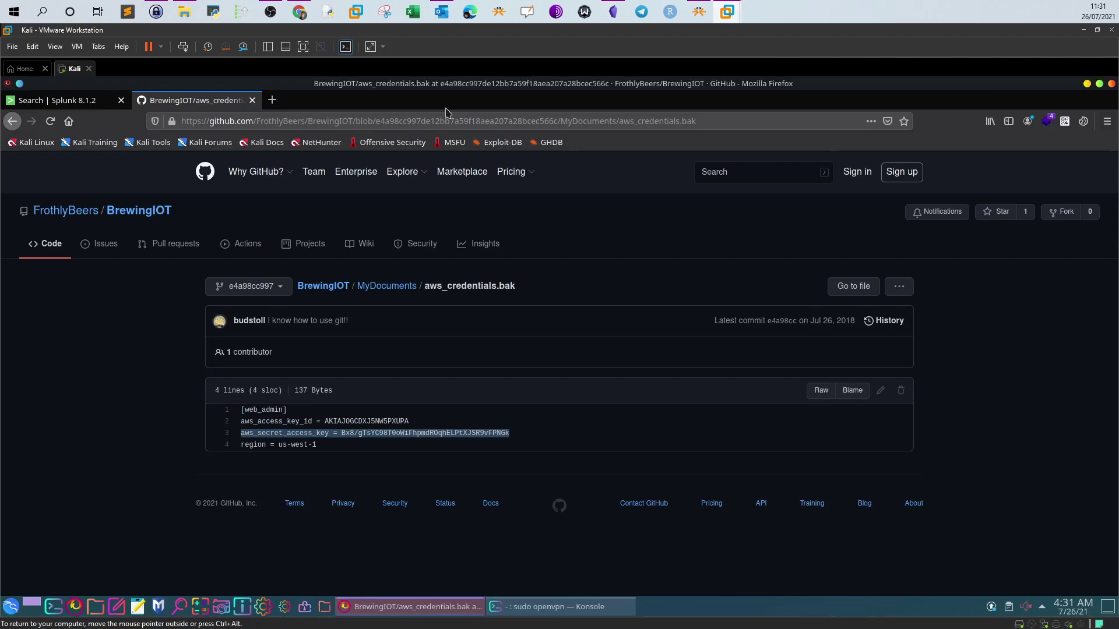
Replace the Splunk search query with index="botsv3" sourcetype="aws:cloudtrail" and run it
{"action": "left_click", "coordinate": [95, 108]}
{"action": "scroll", "coordinate": [302, 236], "scroll_direction": "up", "scroll_amount": 15}
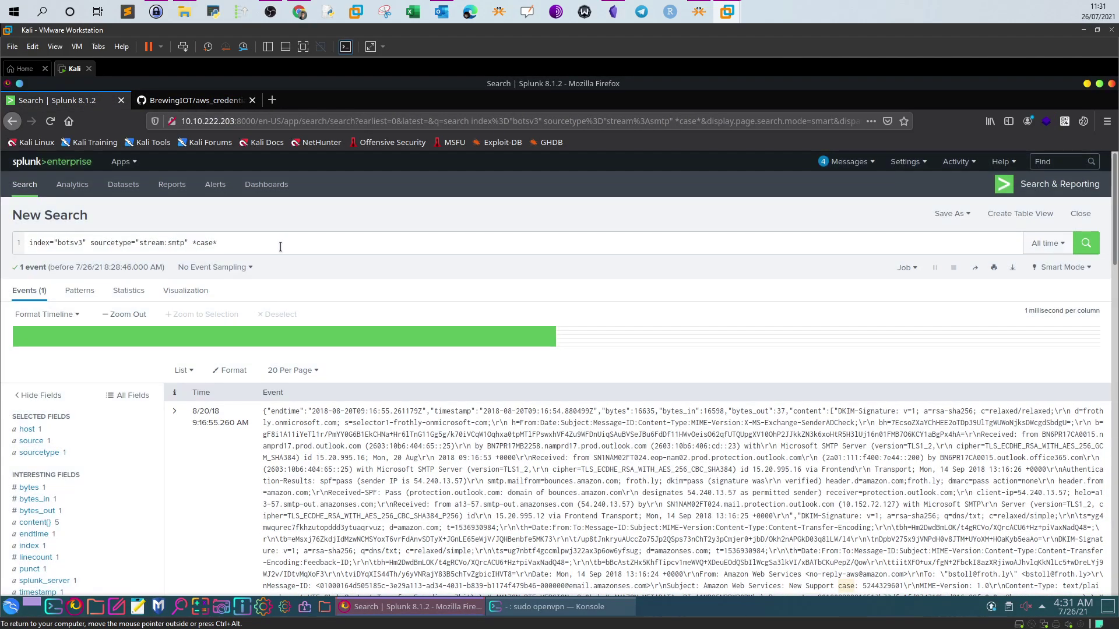
{"action": "left_click", "coordinate": [280, 247]}
{"action": "key", "text": "ctrl+a"}
{"action": "key", "text": "ctrl+v"}
{"action": "left_click", "coordinate": [1079, 251]}
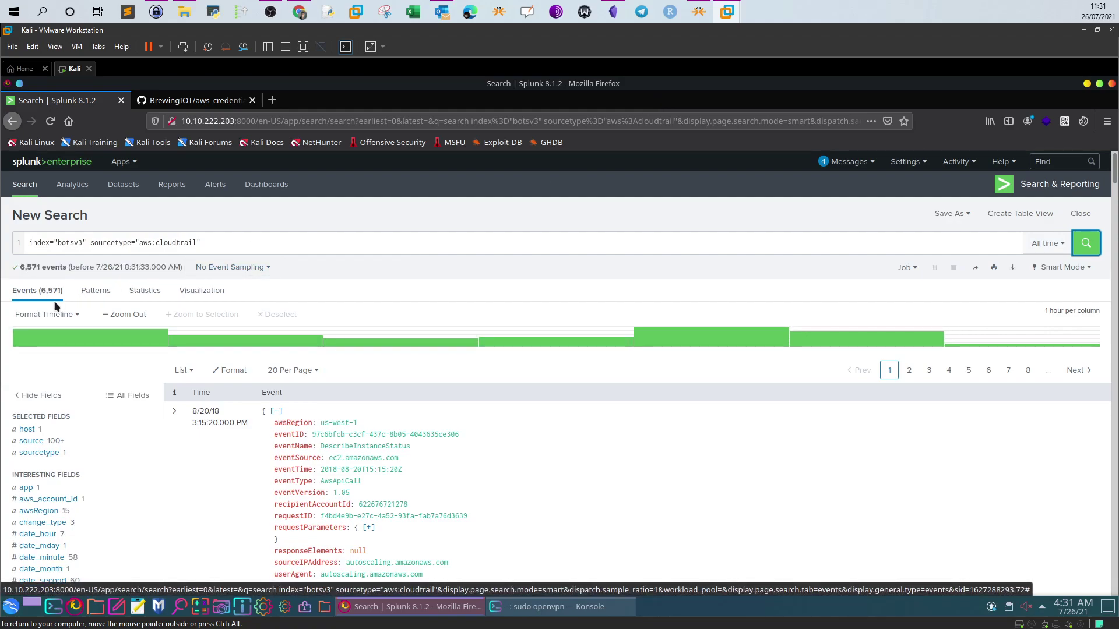
Switch to TryHackMe to reread the leaked-key question, return to Splunk, and look through the available CloudTrail fields
{"action": "left_click", "coordinate": [300, 12]}
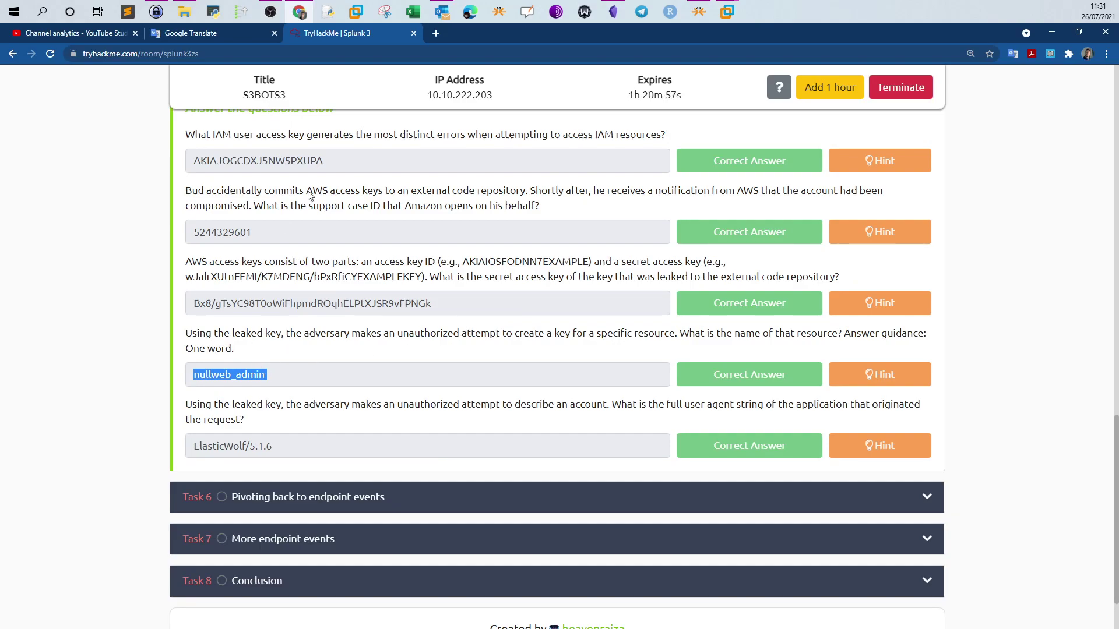
{"action": "left_click", "coordinate": [725, 20]}
{"action": "scroll", "coordinate": [155, 414], "scroll_direction": "down", "scroll_amount": 5}
{"action": "scroll", "coordinate": [102, 404], "scroll_direction": "down", "scroll_amount": 5}
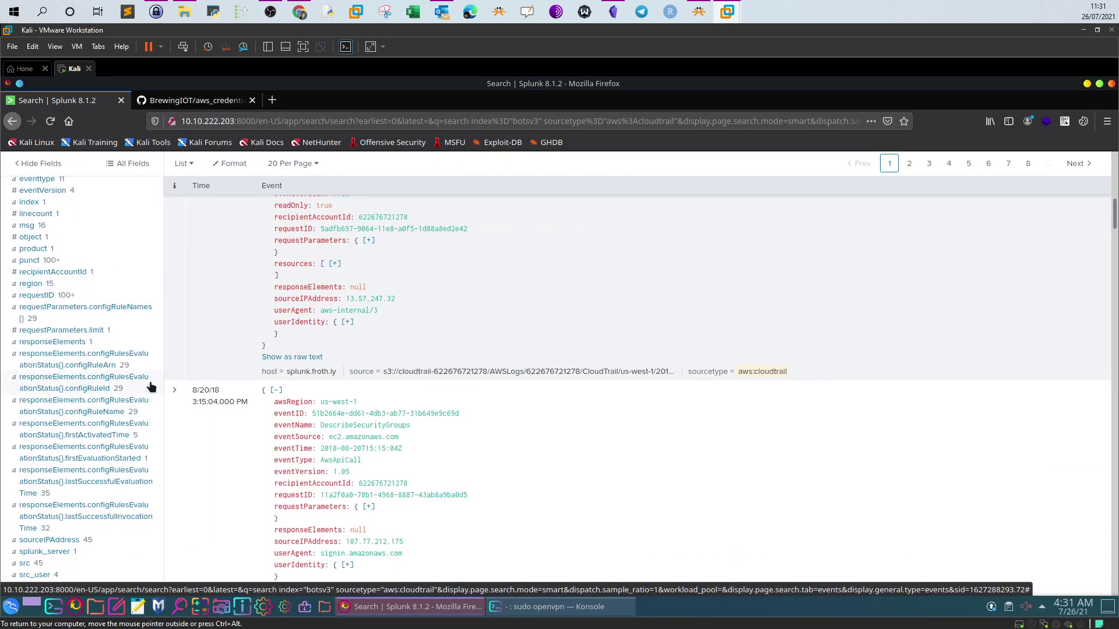
{"action": "scroll", "coordinate": [151, 382], "scroll_direction": "up", "scroll_amount": 10}
Copy the userIdentity.accessKeyId filter containing the leaked access key ID from the Obsidian note and append it to the Splunk query
{"action": "left_click", "coordinate": [615, 13]}
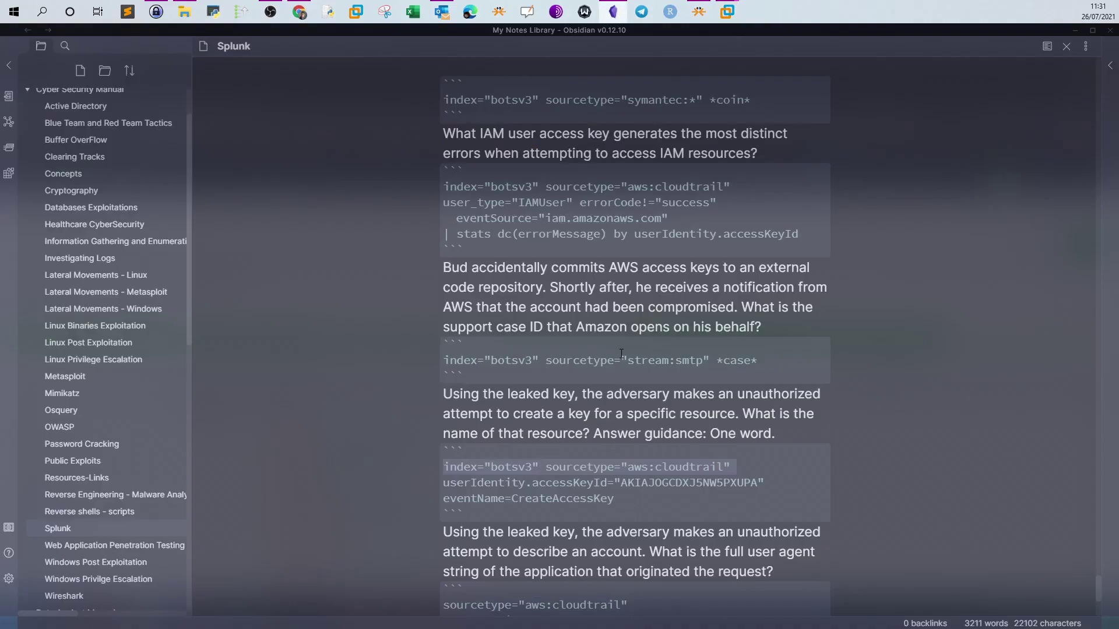
{"action": "triple_click", "coordinate": [766, 482]}
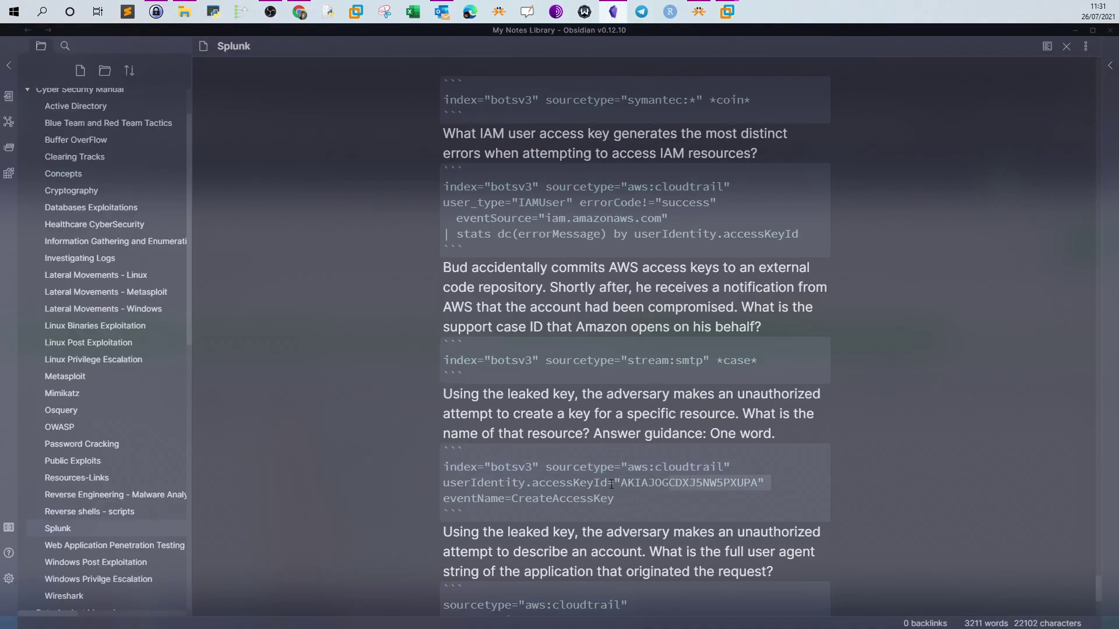
{"action": "key", "text": "ctrl+c"}
{"action": "left_click", "coordinate": [616, 17]}
{"action": "left_click", "coordinate": [294, 240]}
{"action": "key", "text": "ctrl+v"}
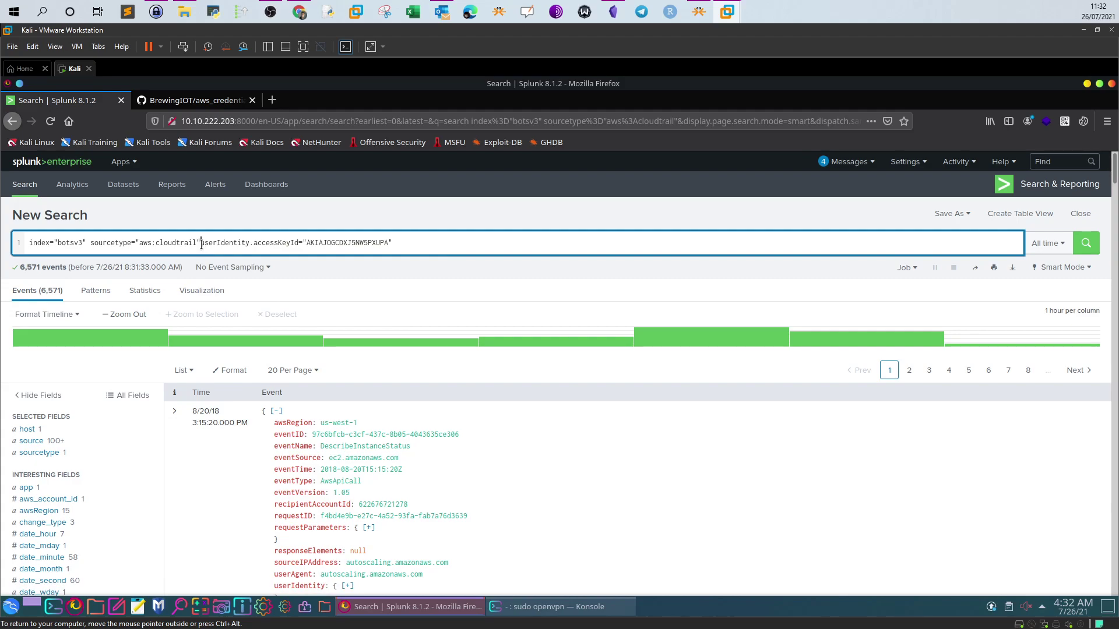
Look up userIdentity.accessKeyId among the fields and run the CloudTrail search filtered by the leaked access key ID
{"action": "scroll", "coordinate": [103, 446], "scroll_direction": "down", "scroll_amount": 15}
{"action": "scroll", "coordinate": [106, 436], "scroll_direction": "down", "scroll_amount": 5}
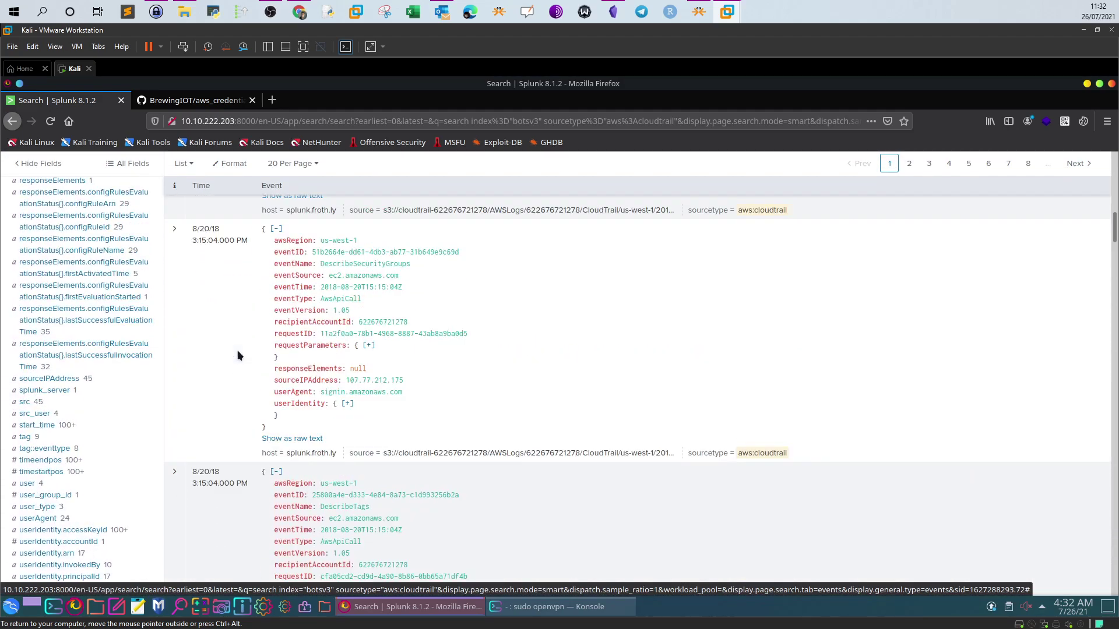
{"action": "scroll", "coordinate": [238, 356], "scroll_direction": "up", "scroll_amount": 20}
{"action": "left_click", "coordinate": [320, 168]}
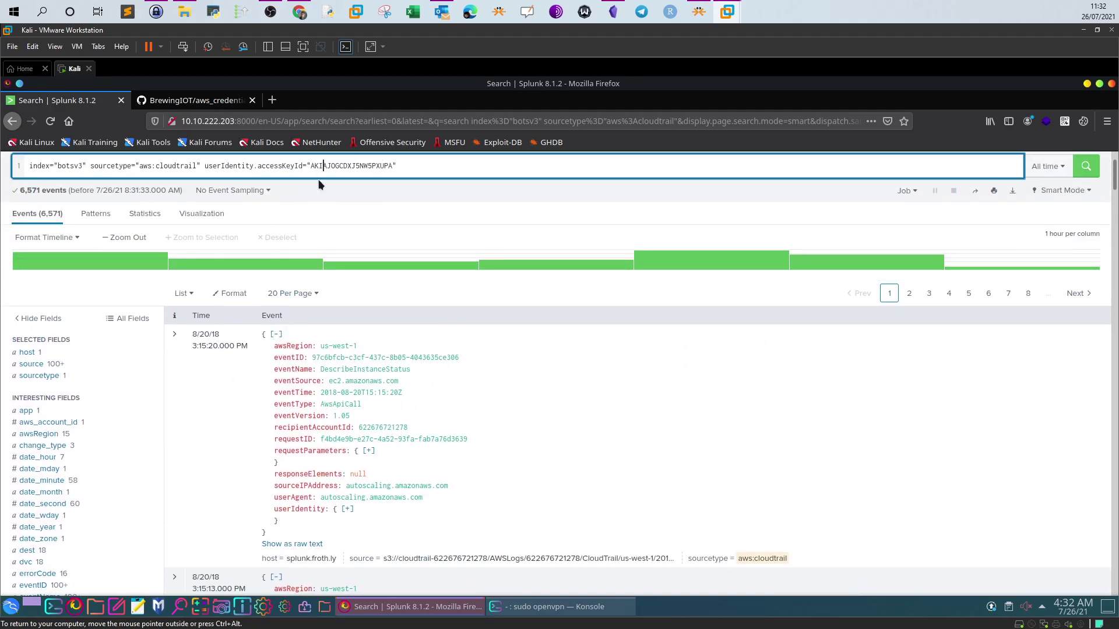
{"action": "key", "text": "Return"}
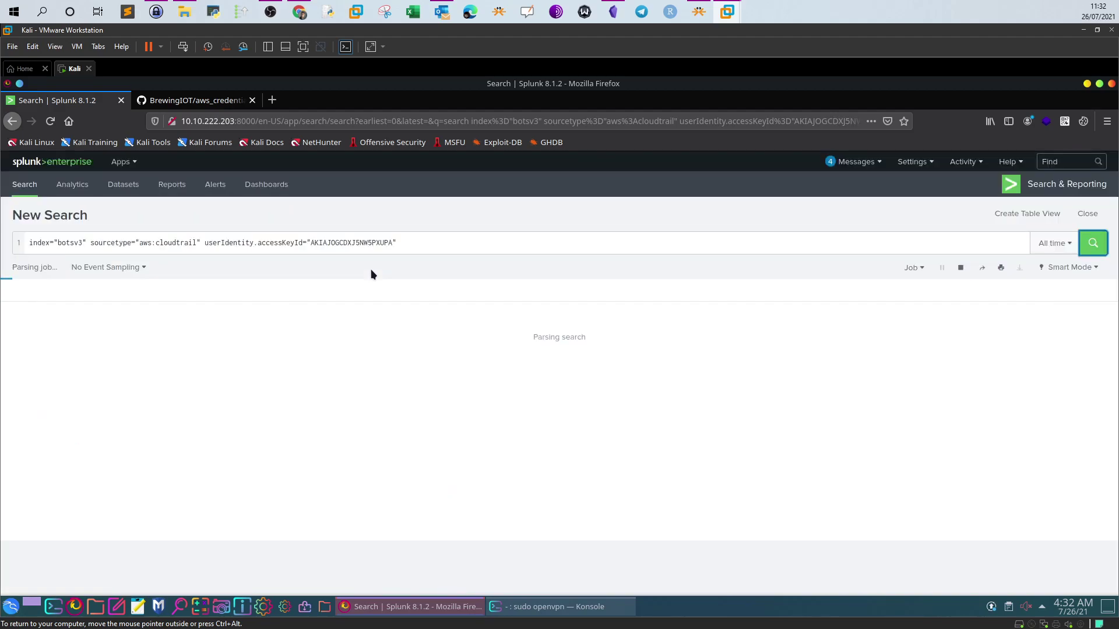
{"action": "double_click", "coordinate": [318, 245]}
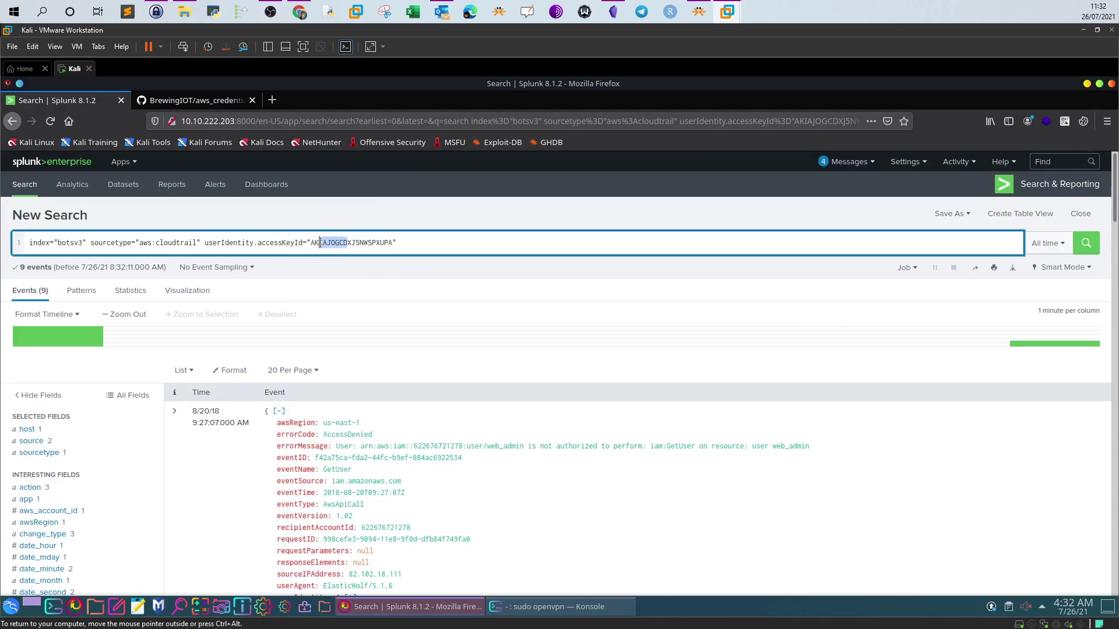
Recheck the key-creation question in TryHackMe, then return to Splunk and read the error code and error message of the first event
{"action": "left_click", "coordinate": [300, 12]}
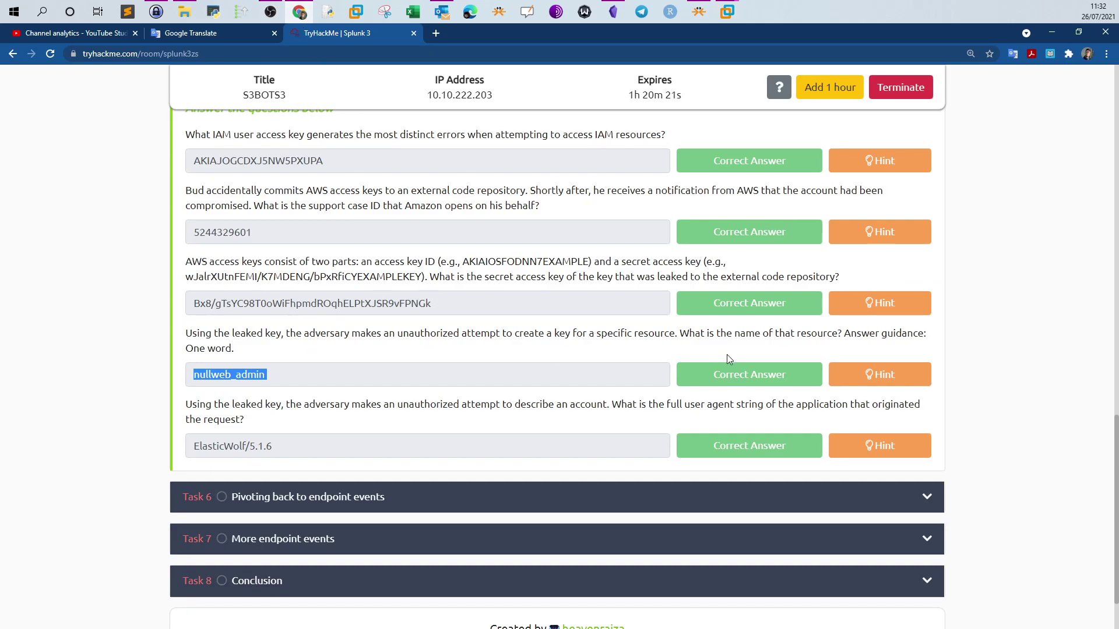
{"action": "left_click", "coordinate": [727, 13]}
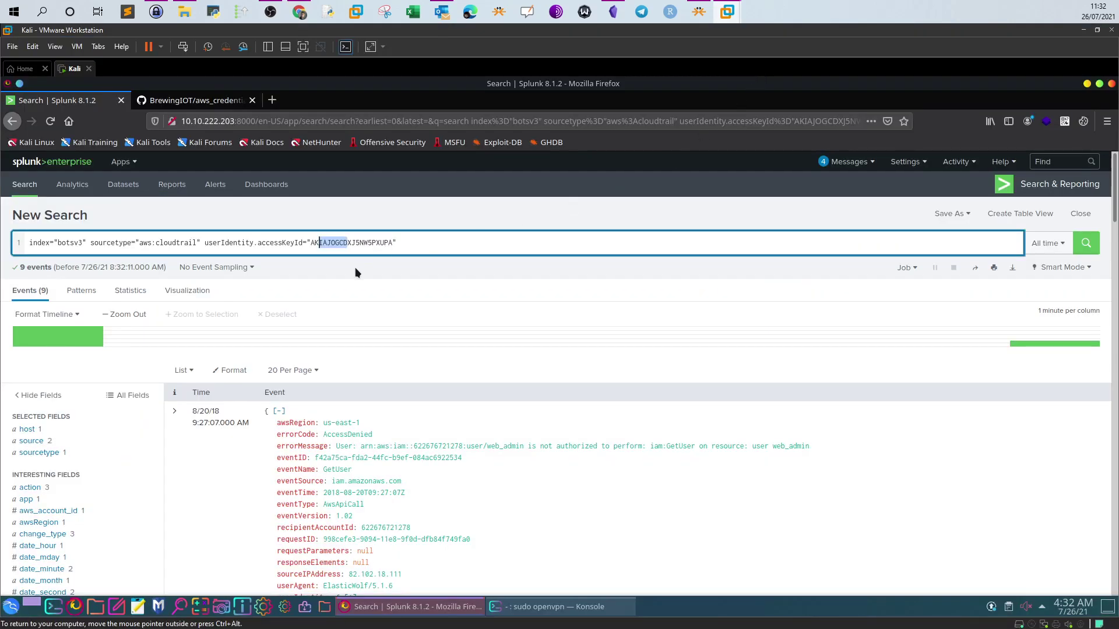
{"action": "scroll", "coordinate": [355, 273], "scroll_direction": "down", "scroll_amount": 2}
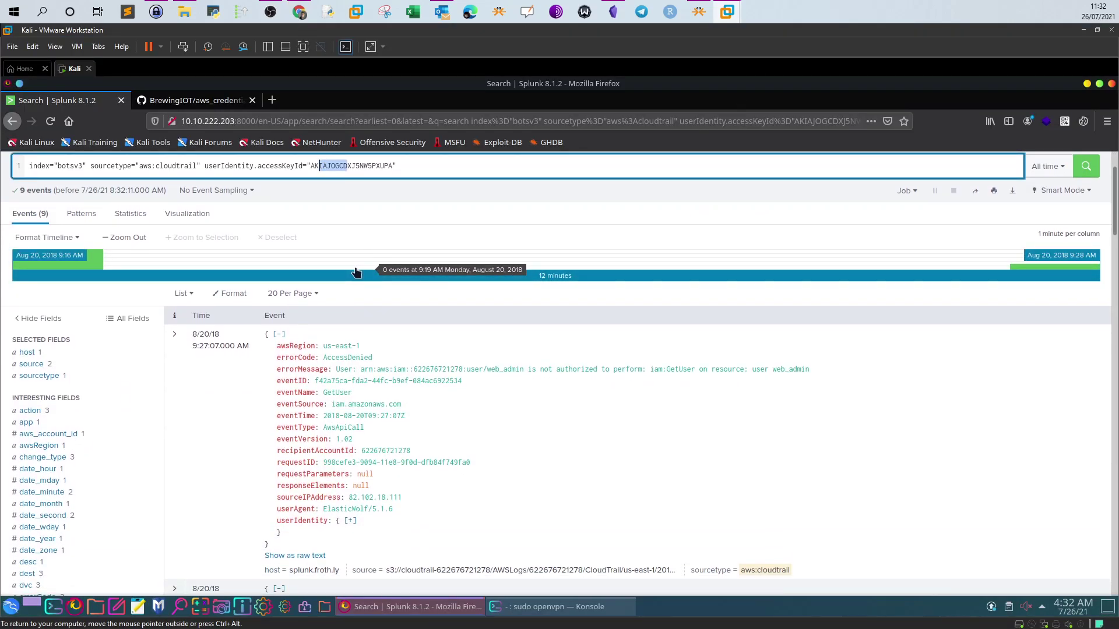
{"action": "scroll", "coordinate": [356, 273], "scroll_direction": "down", "scroll_amount": 1}
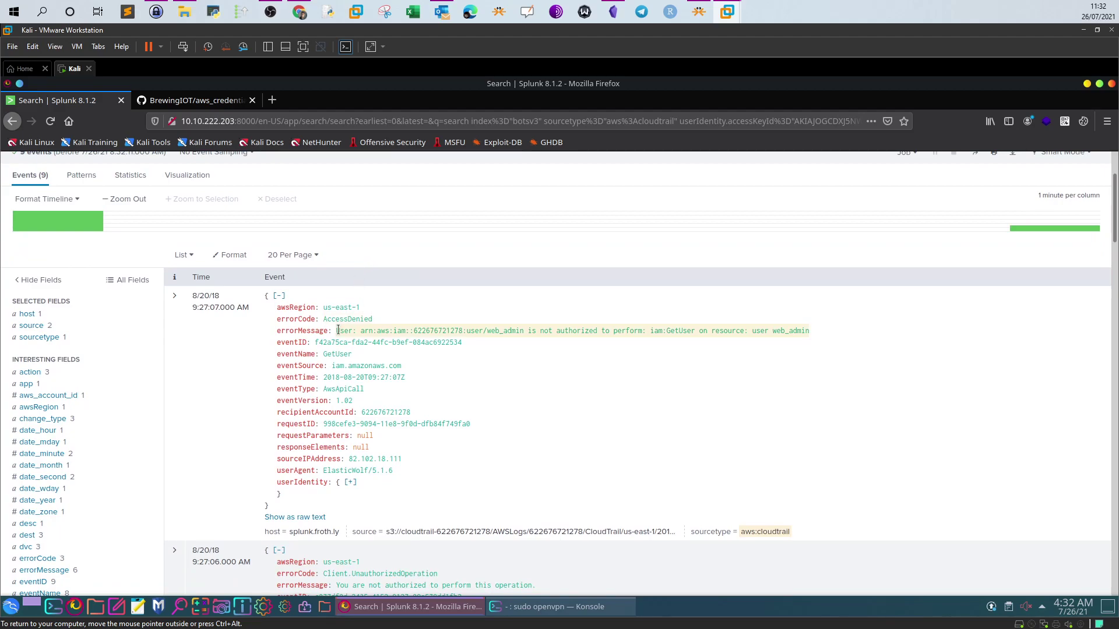
{"action": "left_click_drag", "start_coordinate": [388, 319], "coordinate": [325, 320]}
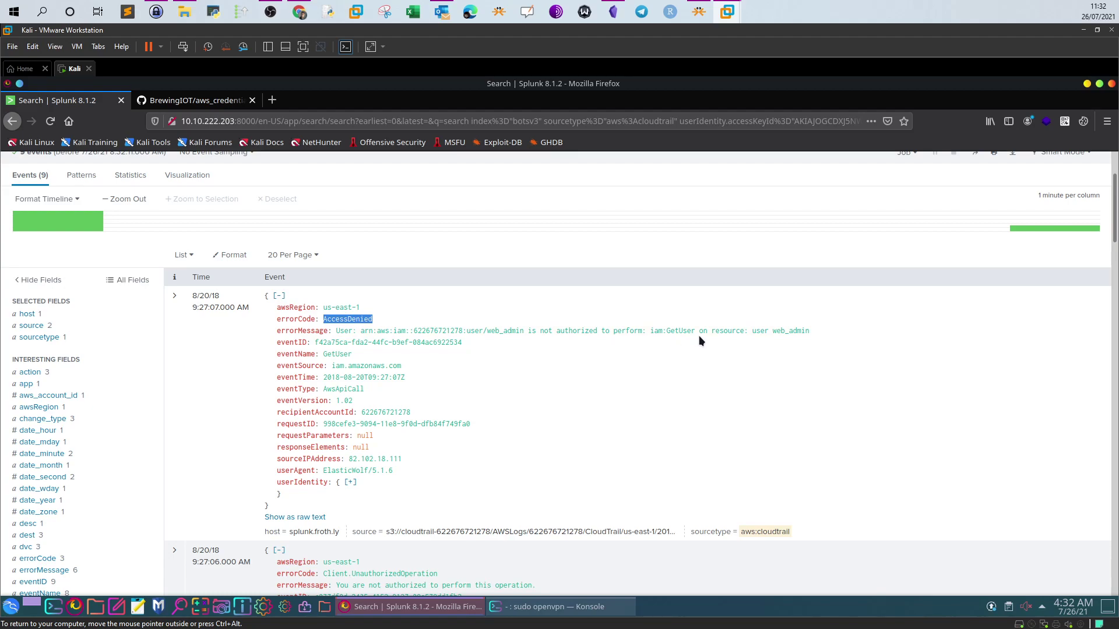
Examine the error messages and event names of the leaked key's events for an unauthorized CreateAccessKey attempt and its target resource
{"action": "scroll", "coordinate": [765, 352], "scroll_direction": "down", "scroll_amount": 6}
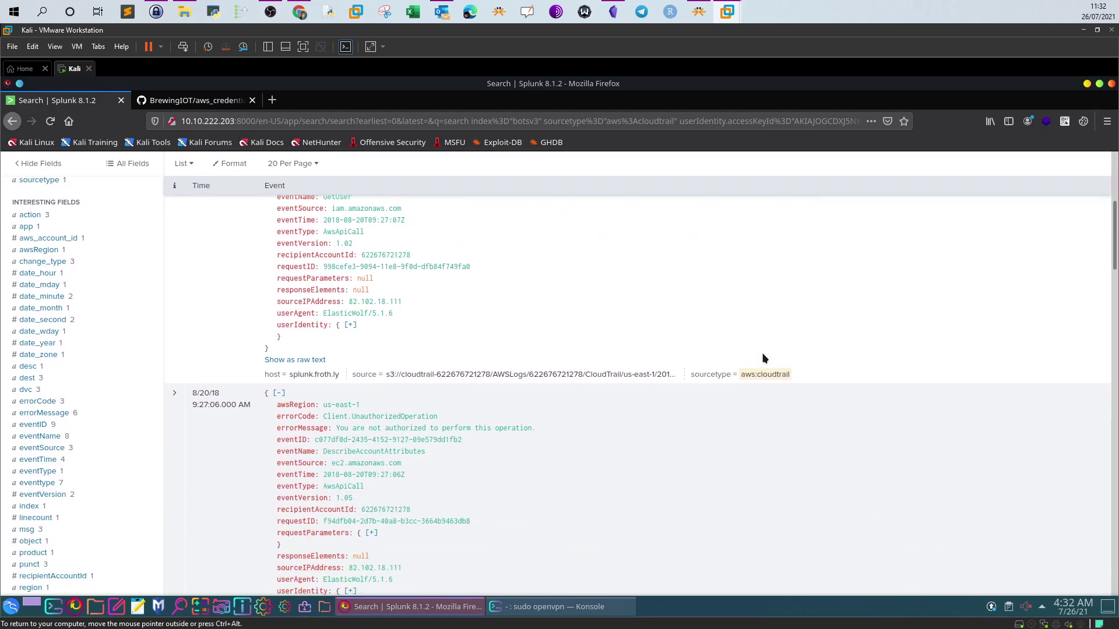
{"action": "scroll", "coordinate": [764, 358], "scroll_direction": "down", "scroll_amount": 2}
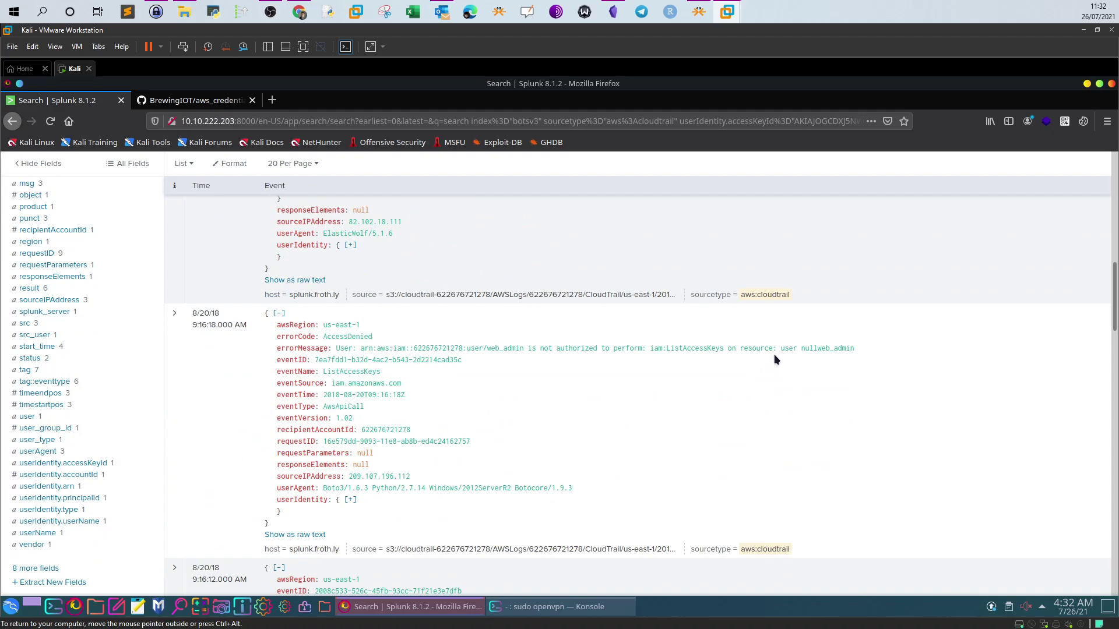
{"action": "scroll", "coordinate": [781, 351], "scroll_direction": "down", "scroll_amount": 4}
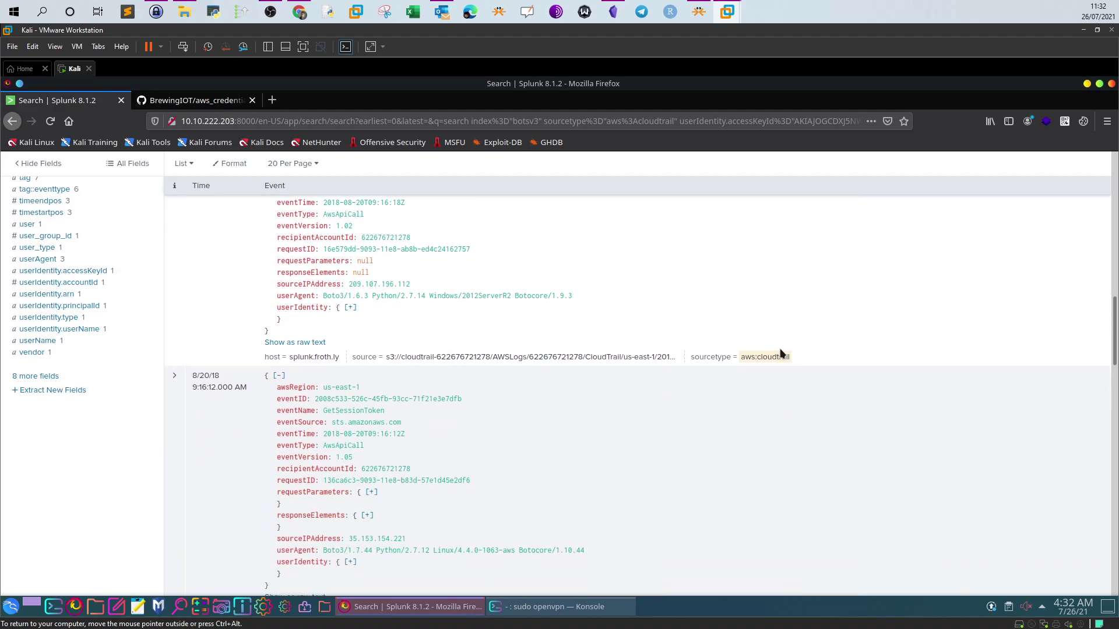
{"action": "scroll", "coordinate": [781, 352], "scroll_direction": "up", "scroll_amount": 15}
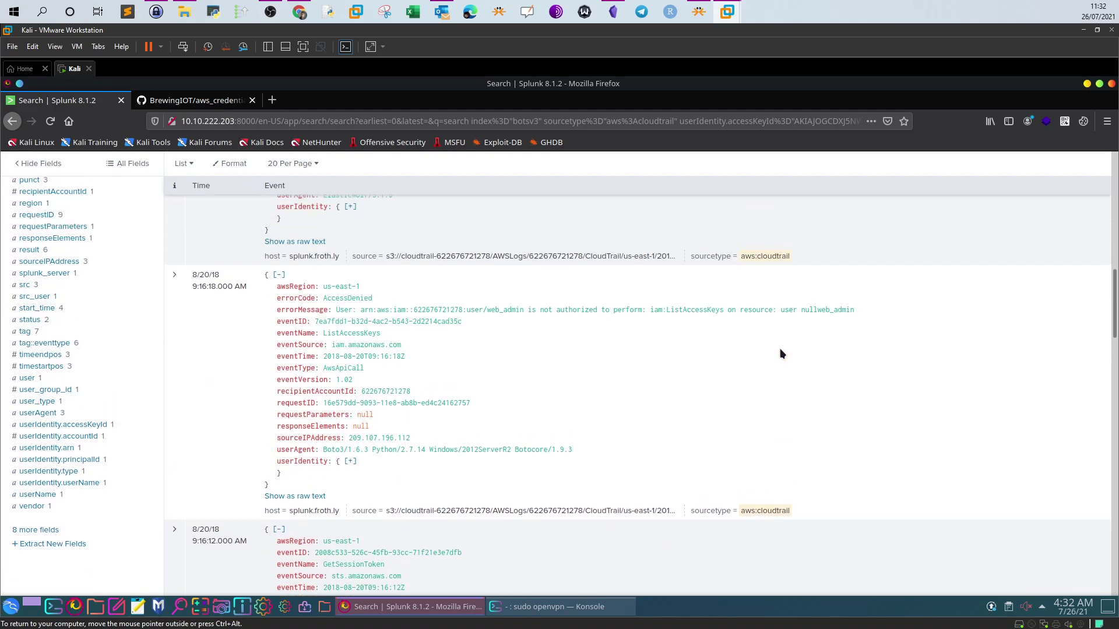
{"action": "scroll", "coordinate": [781, 354], "scroll_direction": "up", "scroll_amount": 1}
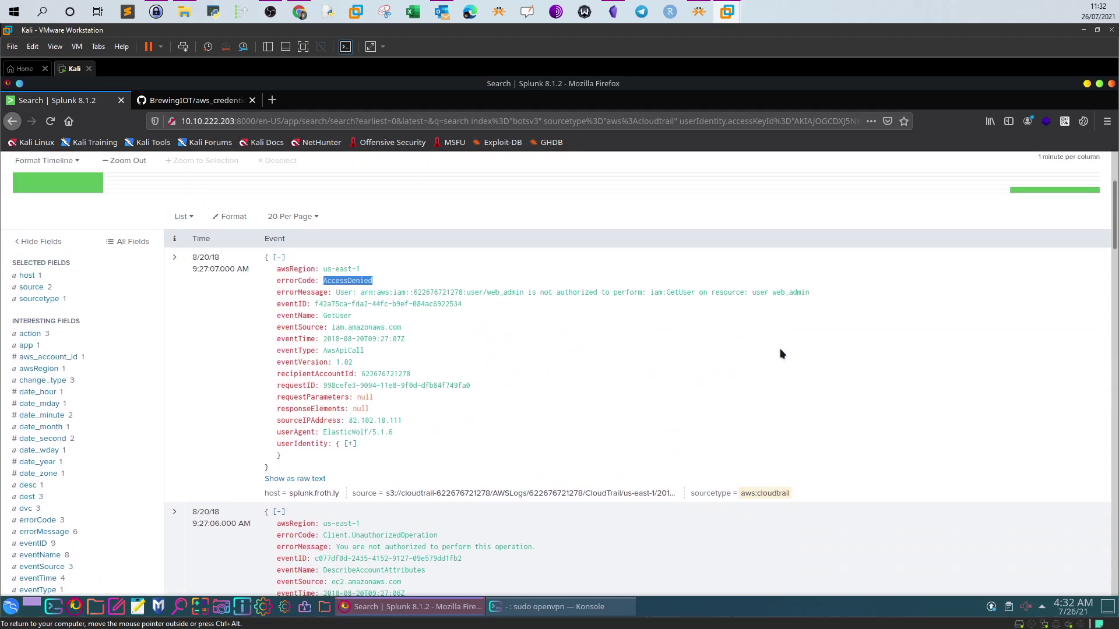
{"action": "scroll", "coordinate": [781, 353], "scroll_direction": "down", "scroll_amount": 10}
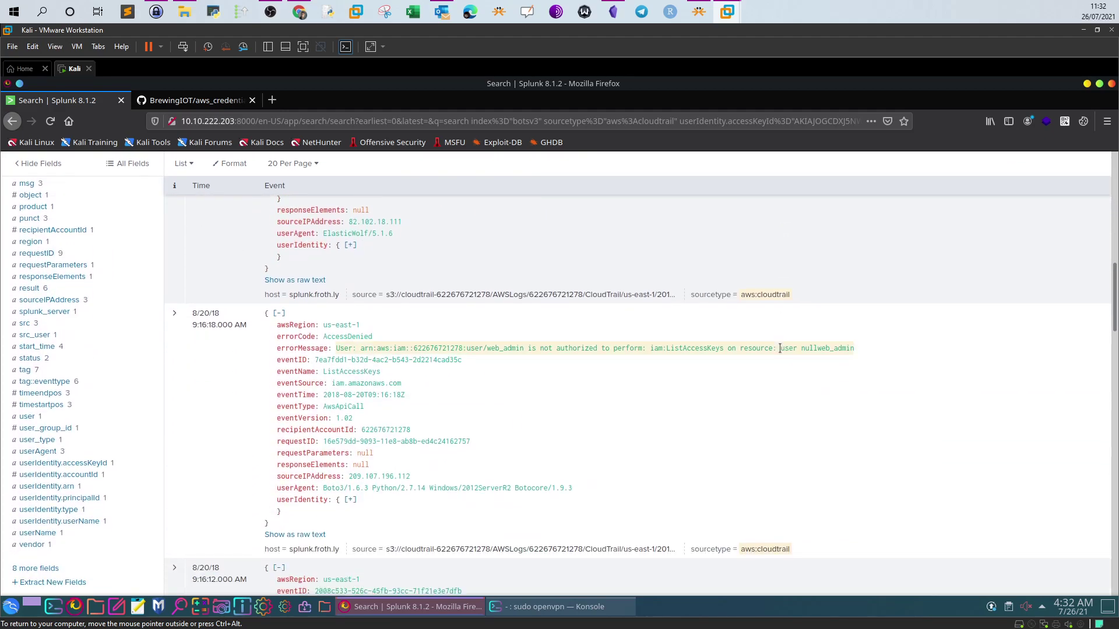
{"action": "scroll", "coordinate": [781, 353], "scroll_direction": "down", "scroll_amount": 5}
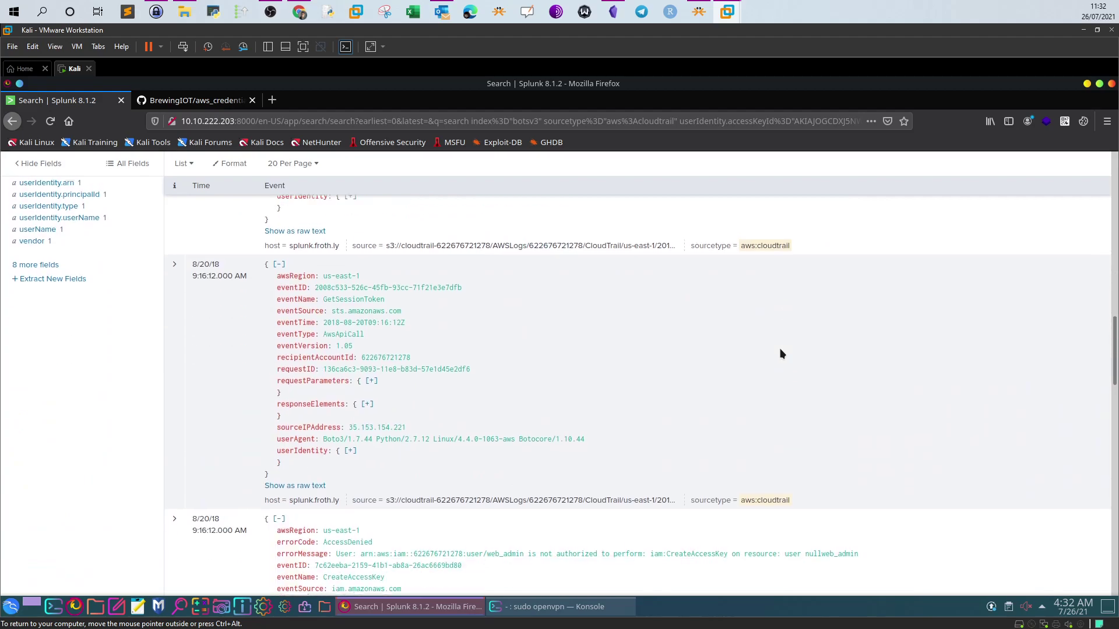
{"action": "scroll", "coordinate": [781, 353], "scroll_direction": "down", "scroll_amount": 3}
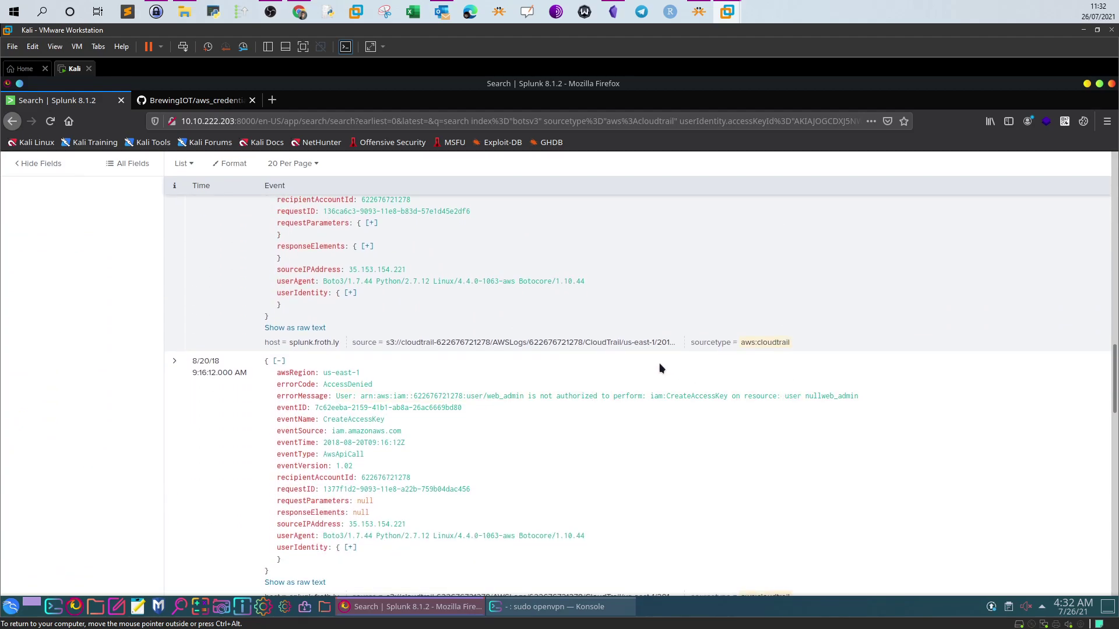
{"action": "scroll", "coordinate": [639, 365], "scroll_direction": "up", "scroll_amount": 12}
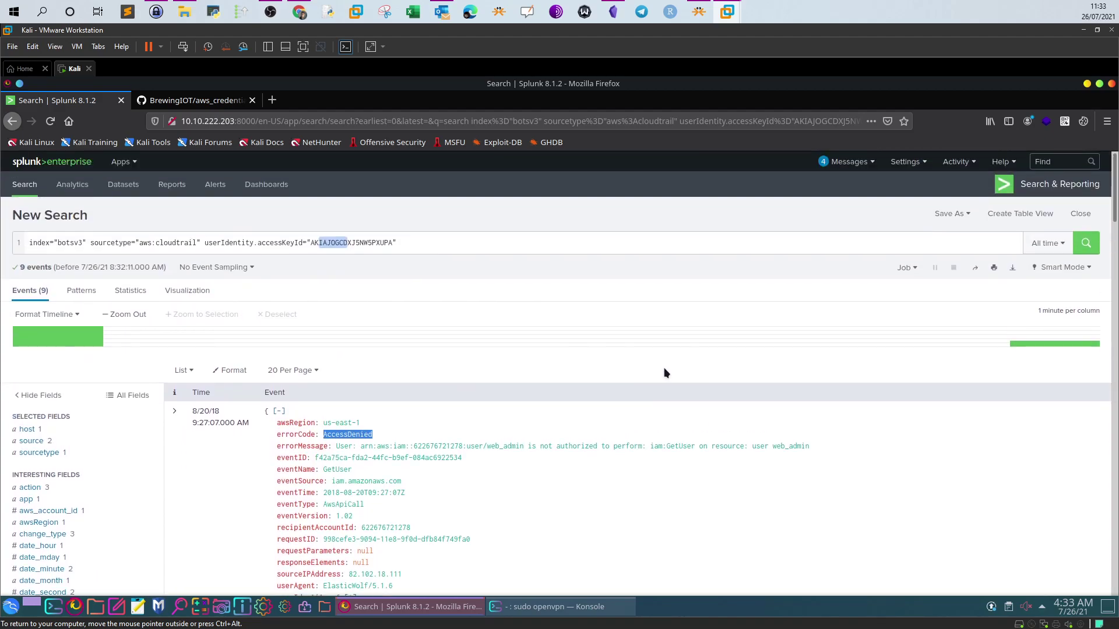
Switch to TryHackMe, highlight "create a key" in the unauthorized attempt question, and return to Splunk
{"action": "left_click", "coordinate": [310, 14]}
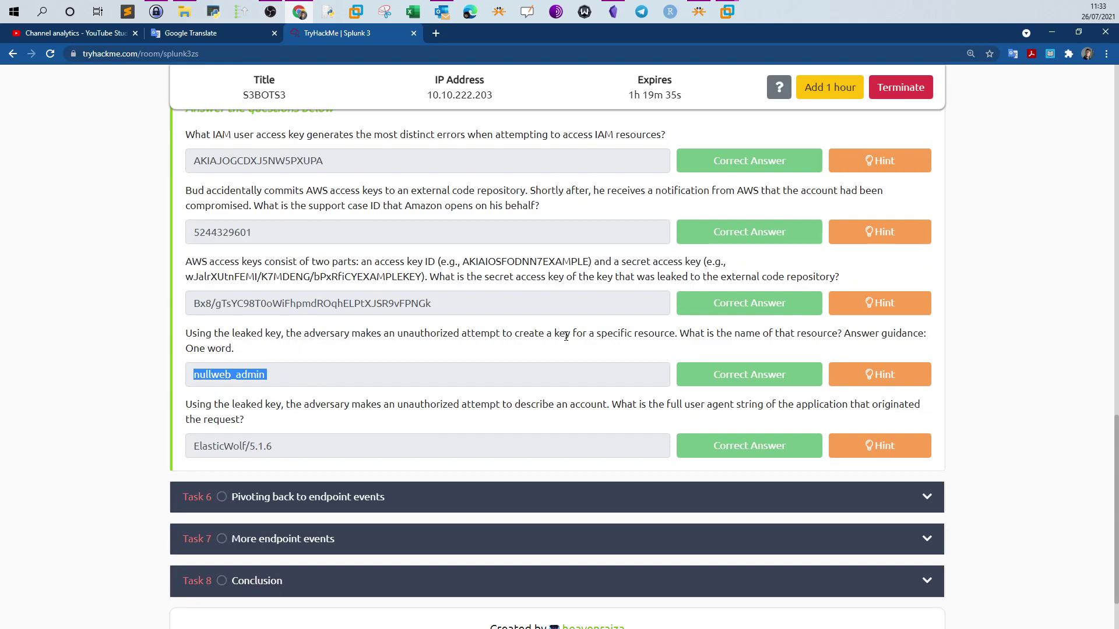
{"action": "left_click_drag", "start_coordinate": [514, 333], "coordinate": [570, 334]}
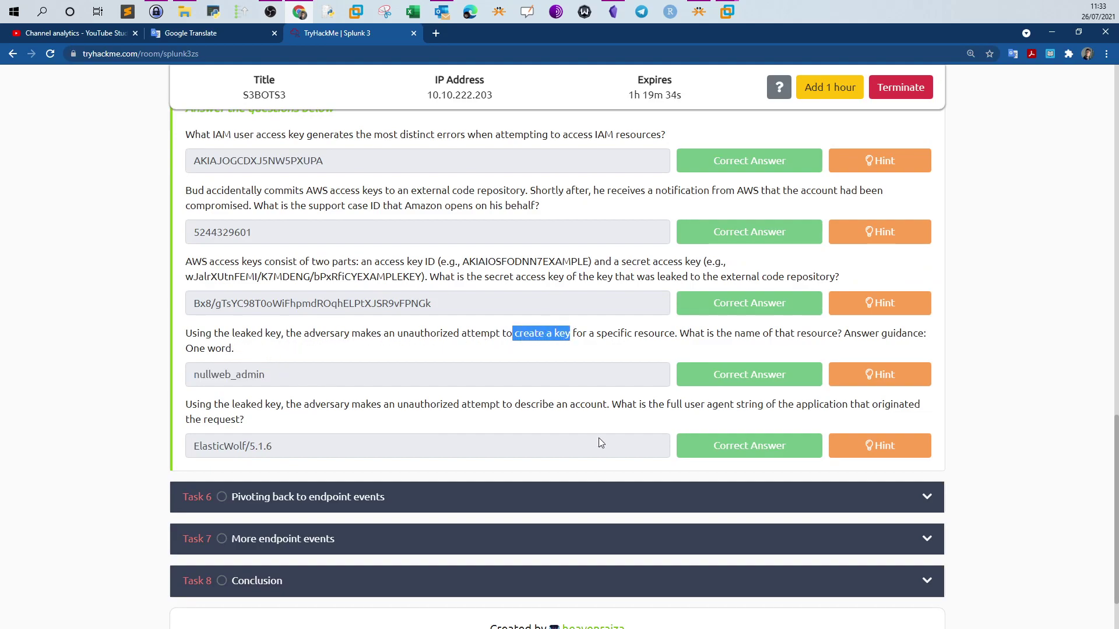
{"action": "left_click", "coordinate": [728, 13]}
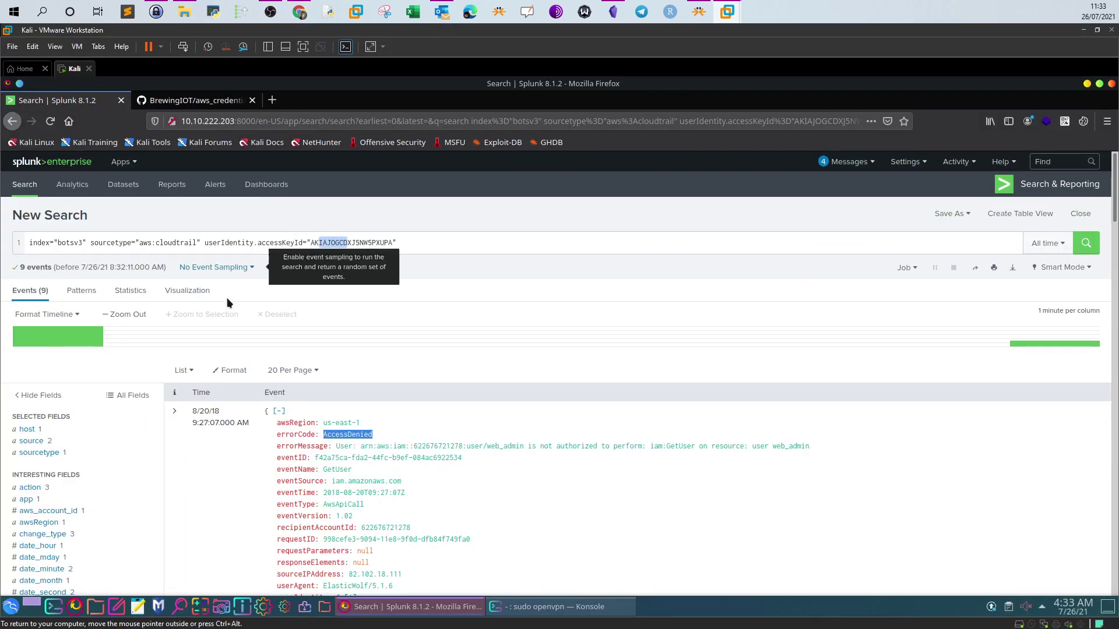
Look up the eventName field among the leaked key's events and narrow the search to eventName=CreateAccessKey
{"action": "scroll", "coordinate": [173, 336], "scroll_direction": "down", "scroll_amount": 3}
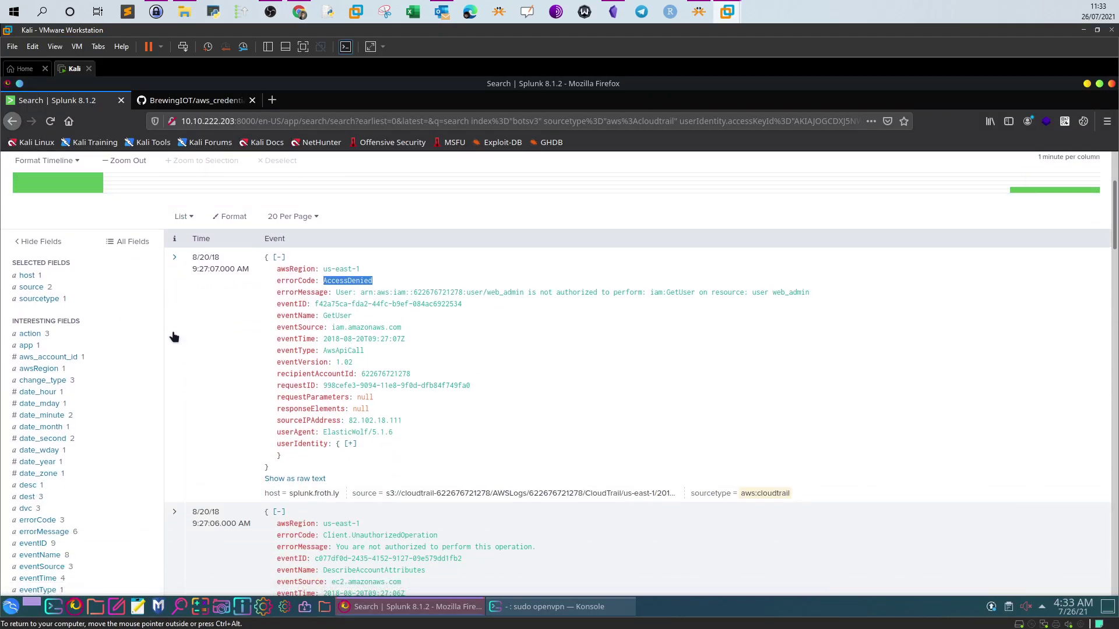
{"action": "scroll", "coordinate": [128, 336], "scroll_direction": "down", "scroll_amount": 2}
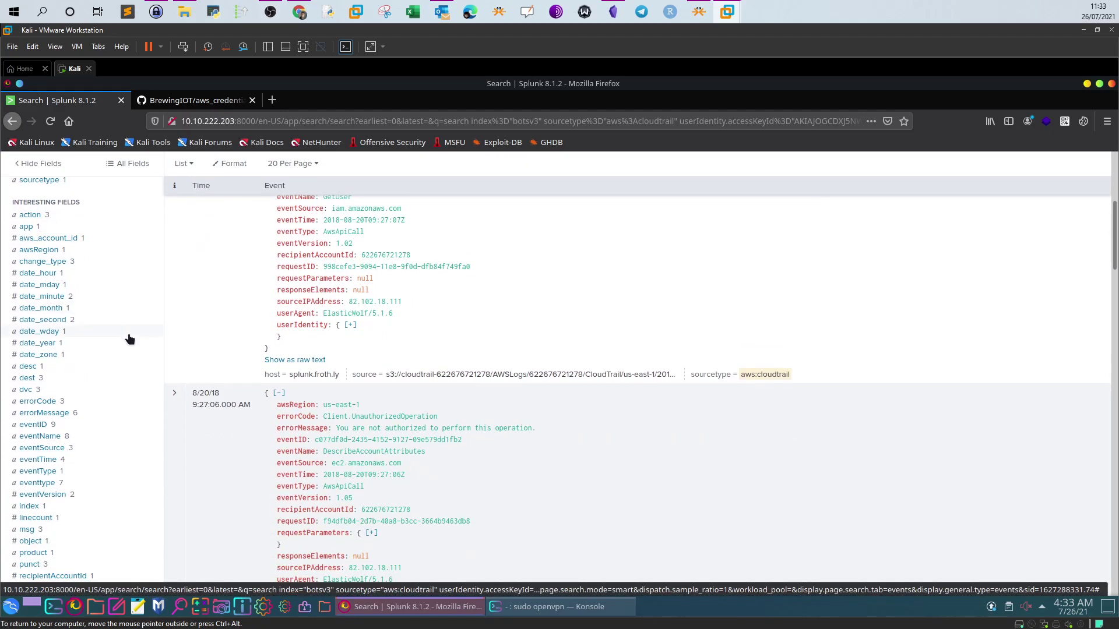
{"action": "scroll", "coordinate": [130, 338], "scroll_direction": "down", "scroll_amount": 2}
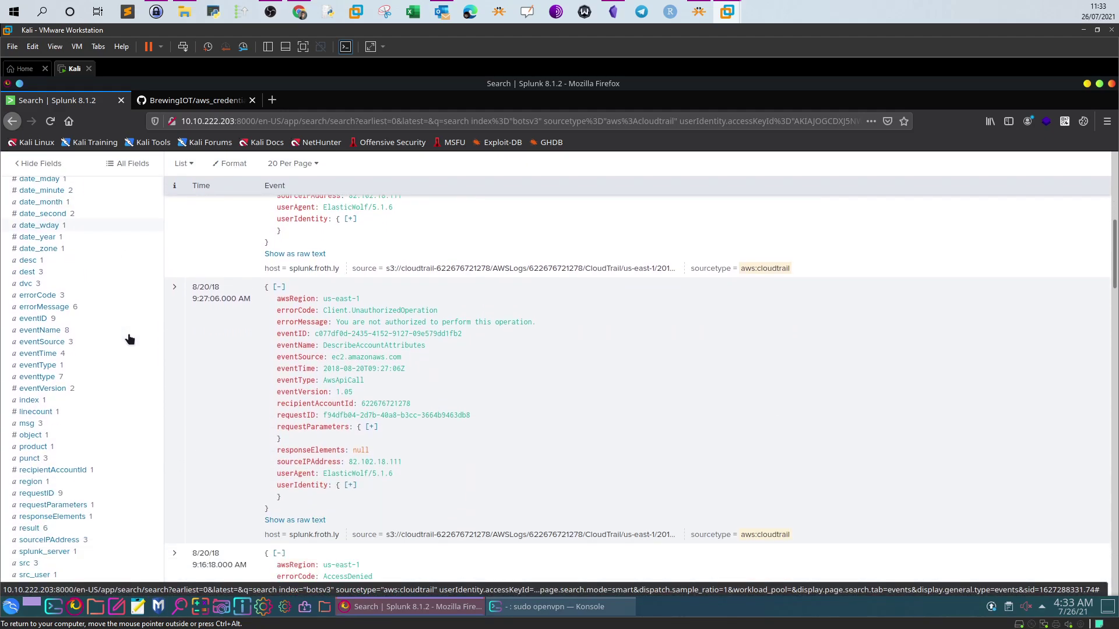
{"action": "left_click", "coordinate": [42, 356]}
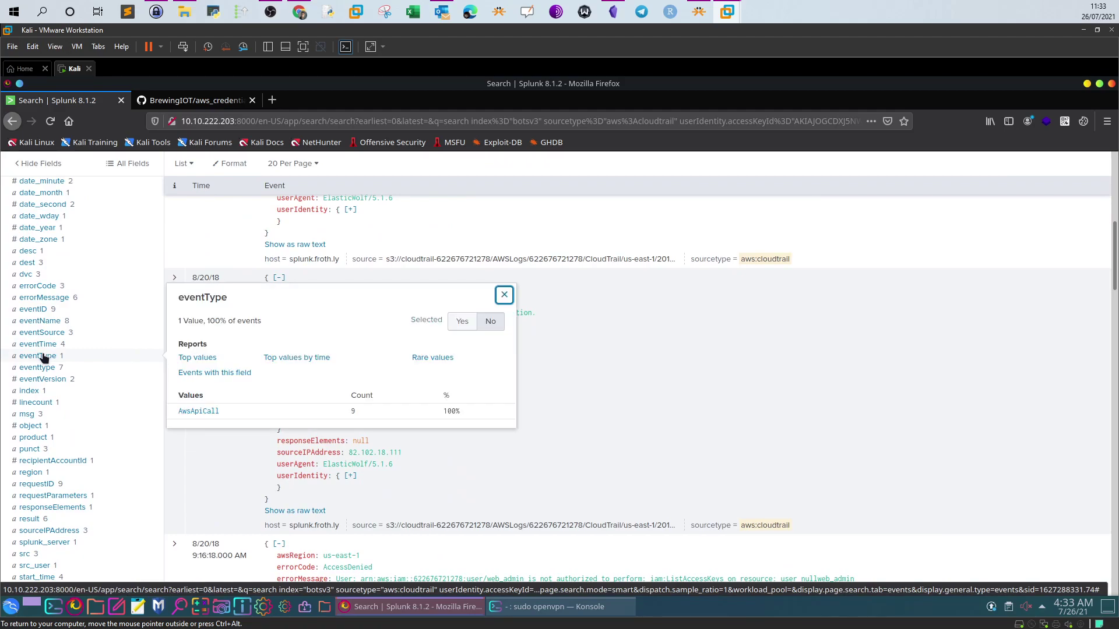
{"action": "left_click", "coordinate": [41, 321]}
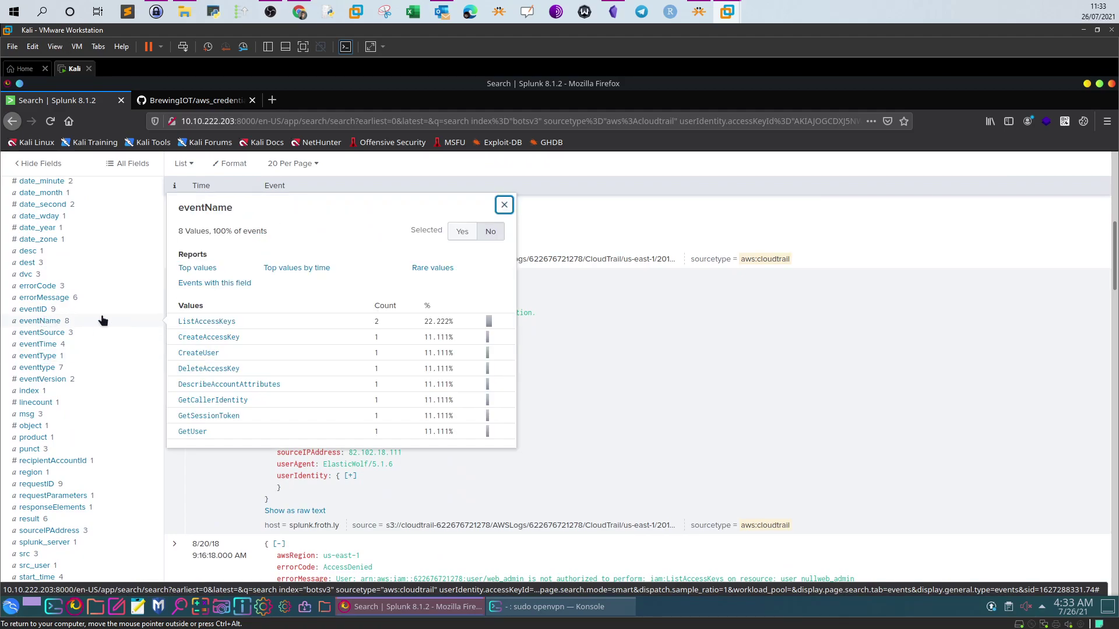
{"action": "key", "text": "Escape"}
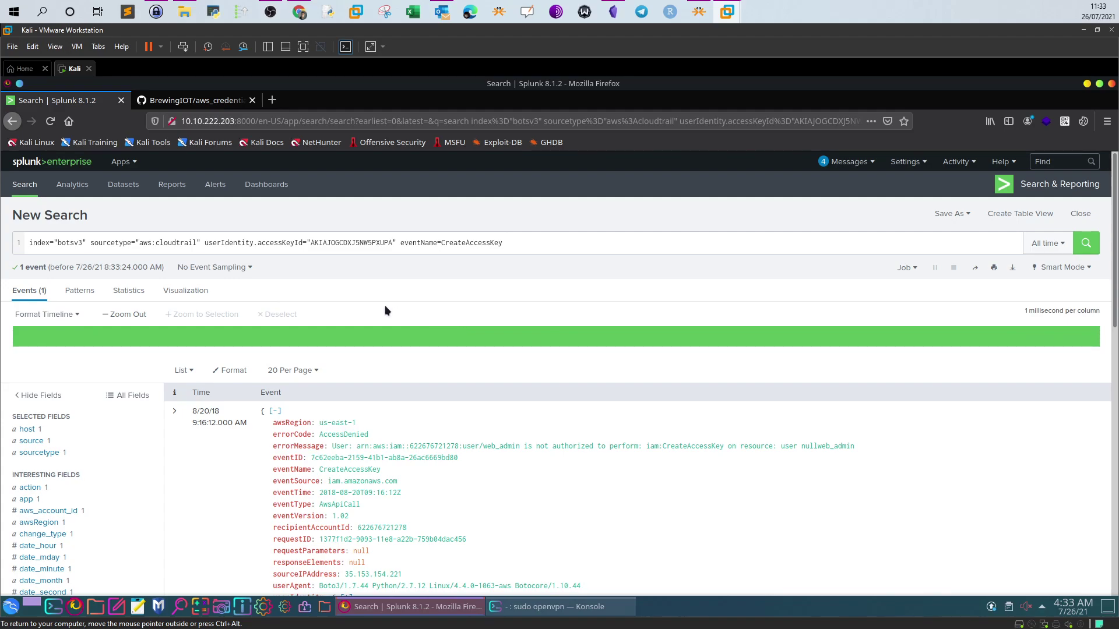
Highlight the target resource at the end of the CreateAccessKey event's error message and compare it with the key-creation answer in TryHackMe
{"action": "scroll", "coordinate": [318, 295], "scroll_direction": "down", "scroll_amount": 2}
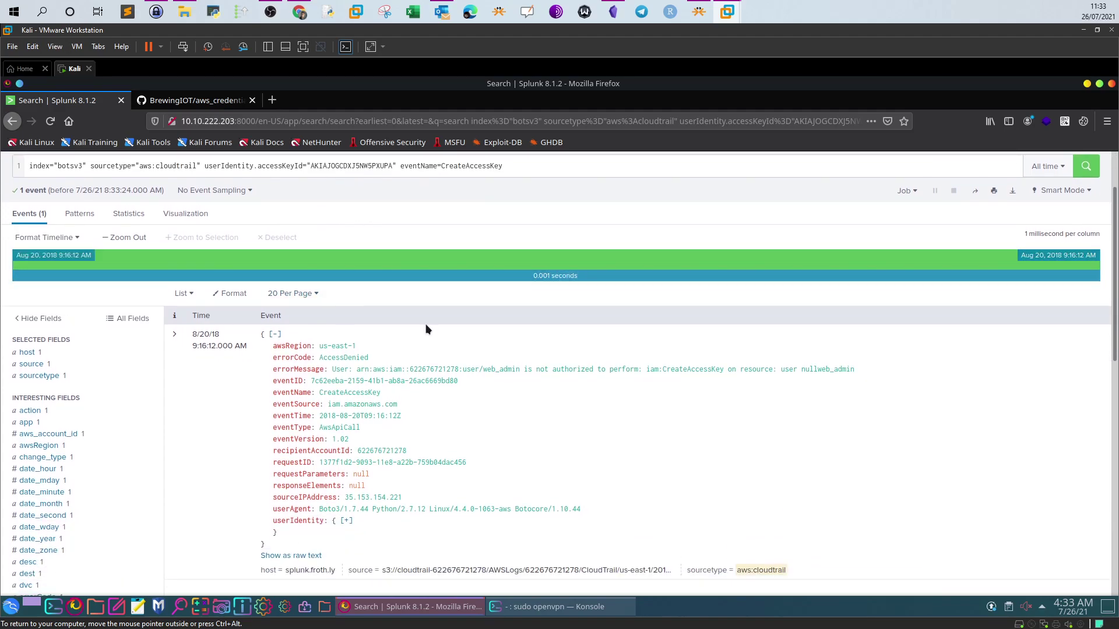
{"action": "left_click_drag", "start_coordinate": [801, 369], "coordinate": [854, 369]}
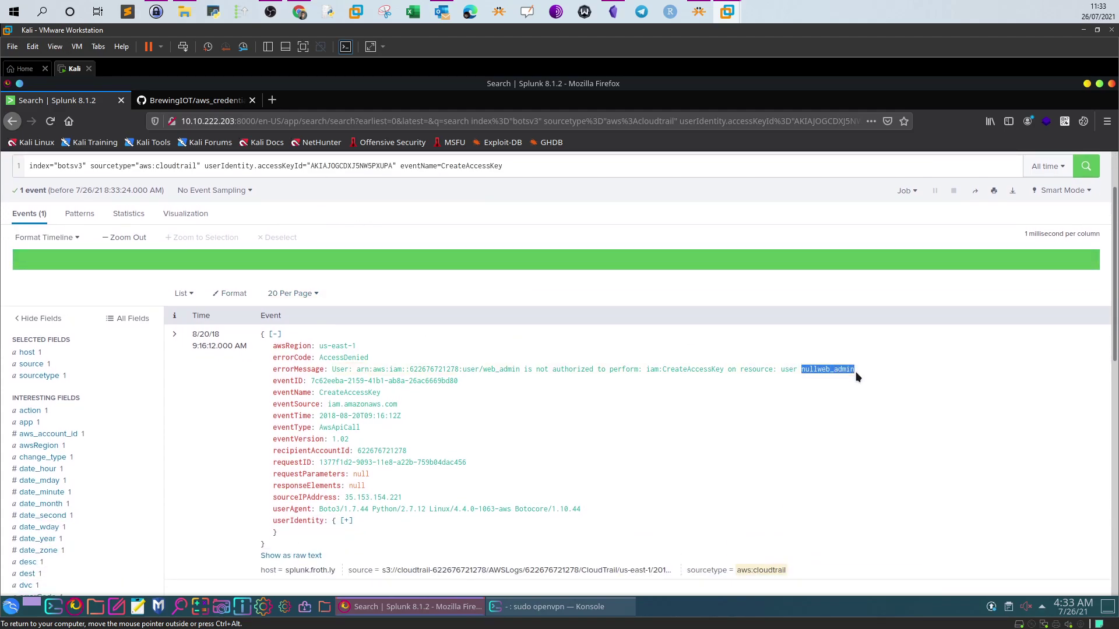
{"action": "left_click", "coordinate": [300, 12]}
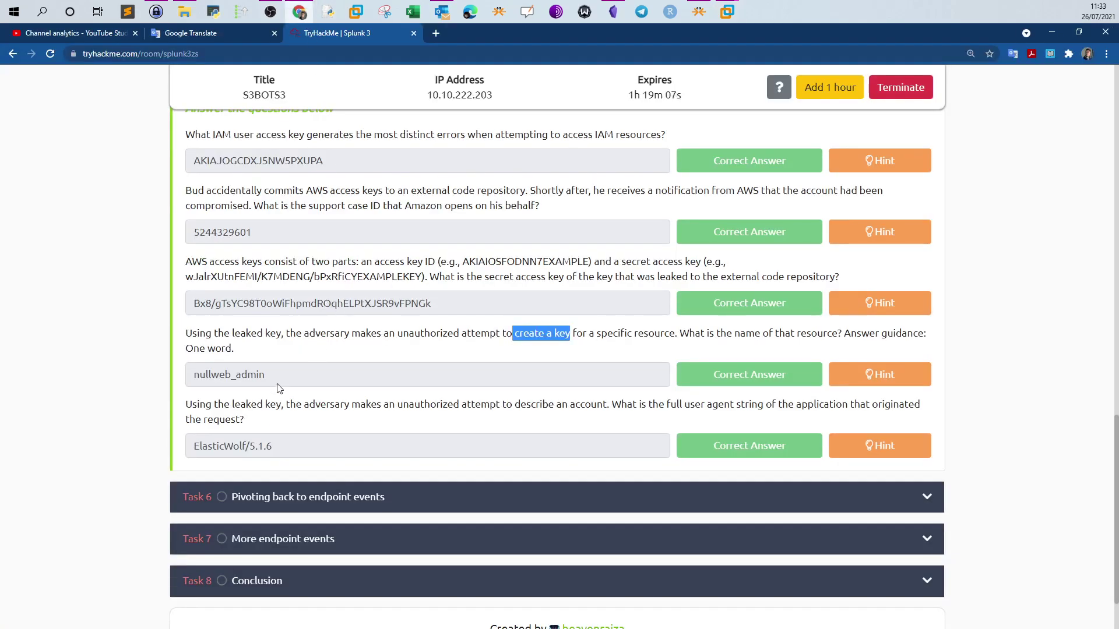
{"action": "left_click_drag", "start_coordinate": [278, 385], "coordinate": [181, 386]}
{"action": "left_click", "coordinate": [286, 432]}
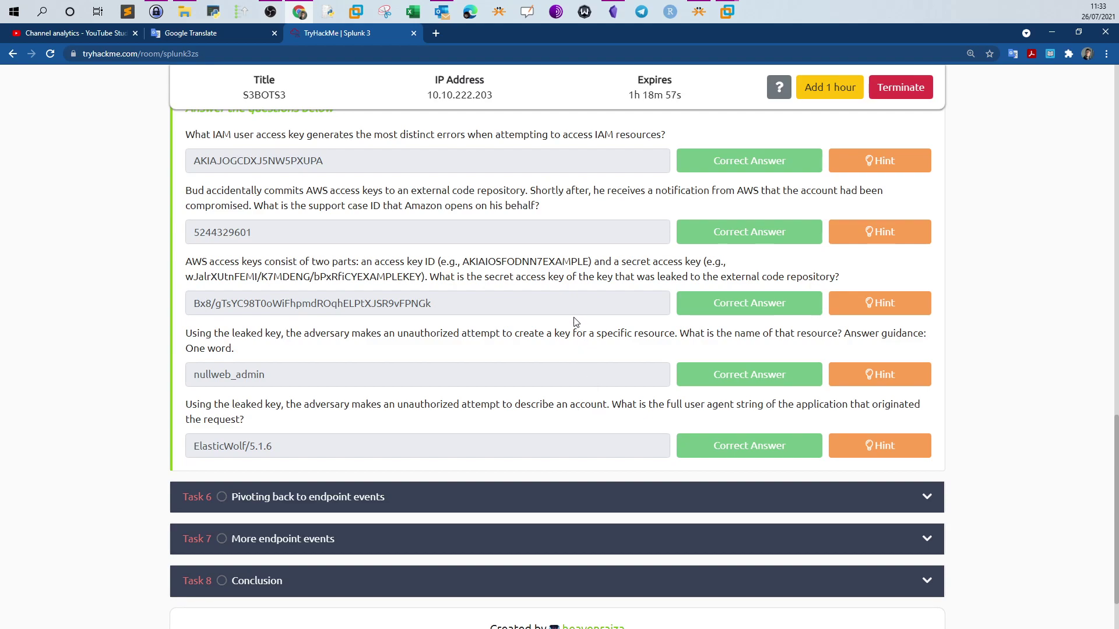
Highlight "create a key" and the account-description wording in the last two TryHackMe questions, and return to Splunk
{"action": "left_click_drag", "start_coordinate": [515, 334], "coordinate": [569, 334]}
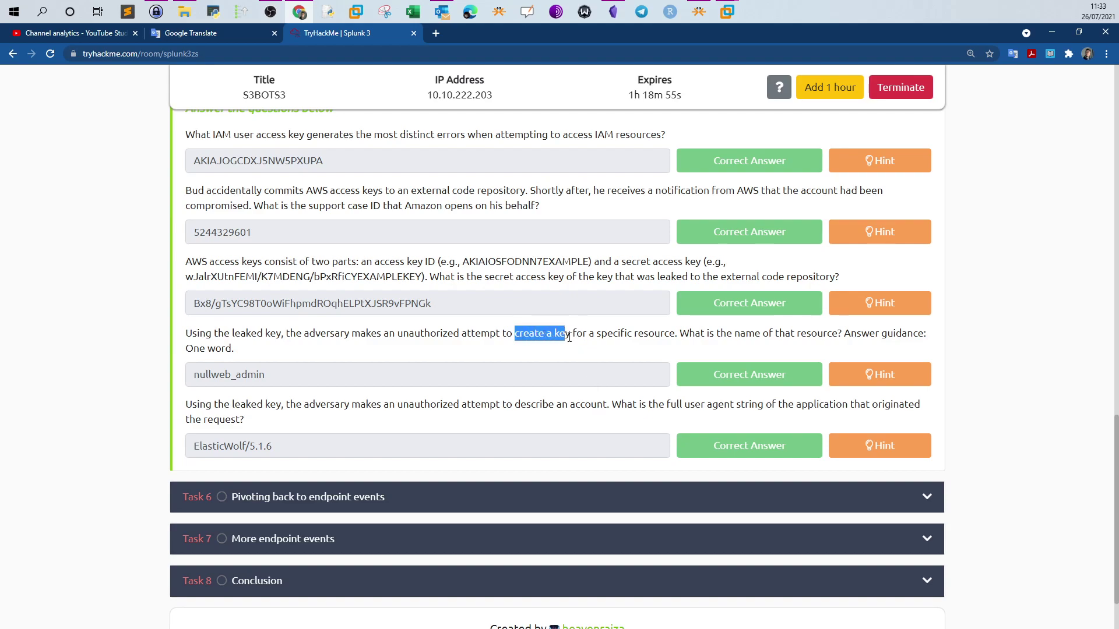
{"action": "left_click_drag", "start_coordinate": [520, 403], "coordinate": [585, 404]}
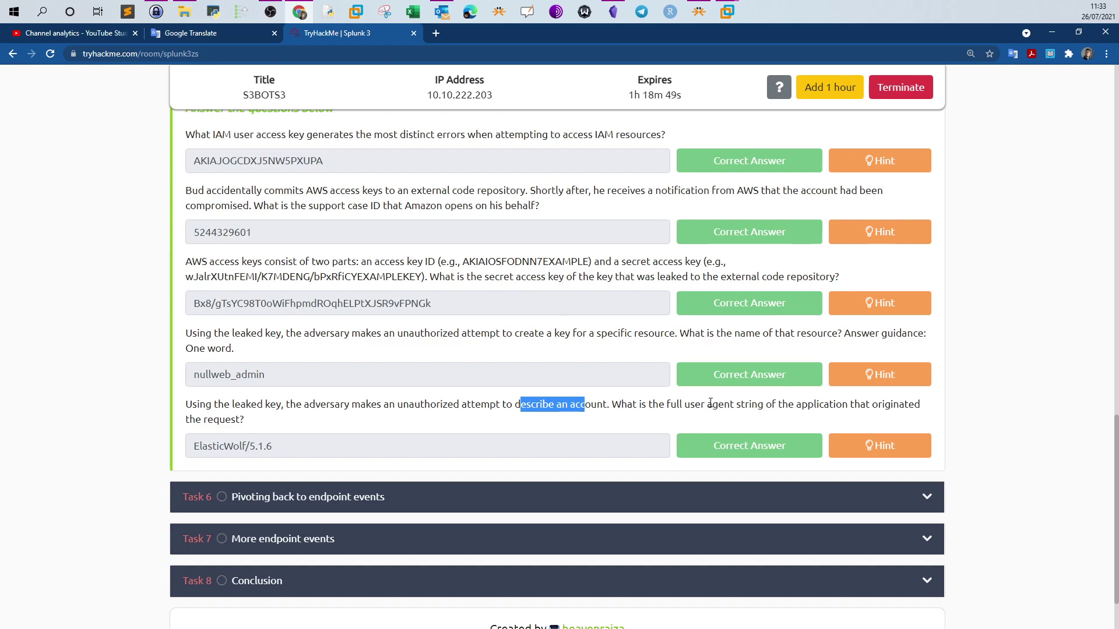
{"action": "mouse_move", "coordinate": [750, 13]}
{"action": "left_click", "coordinate": [748, 41]}
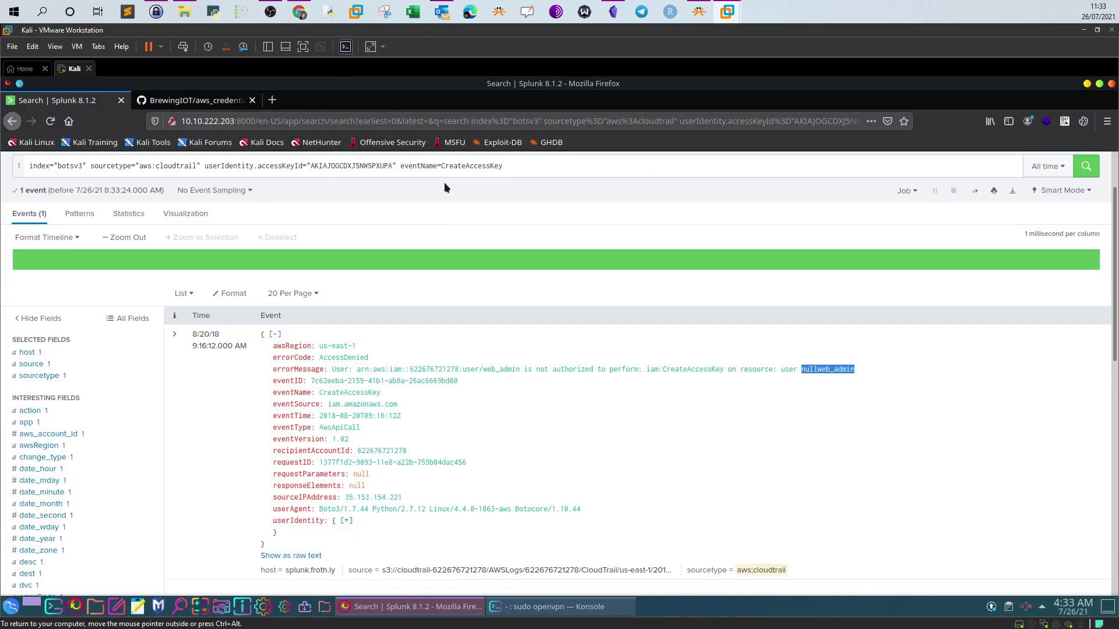
Remove the eventName=CreateAccessKey filter from the query and rerun the search for the leaked access key
{"action": "left_click", "coordinate": [402, 169]}
{"action": "key", "text": "shift+End"}
{"action": "key", "text": "BackSpace"}
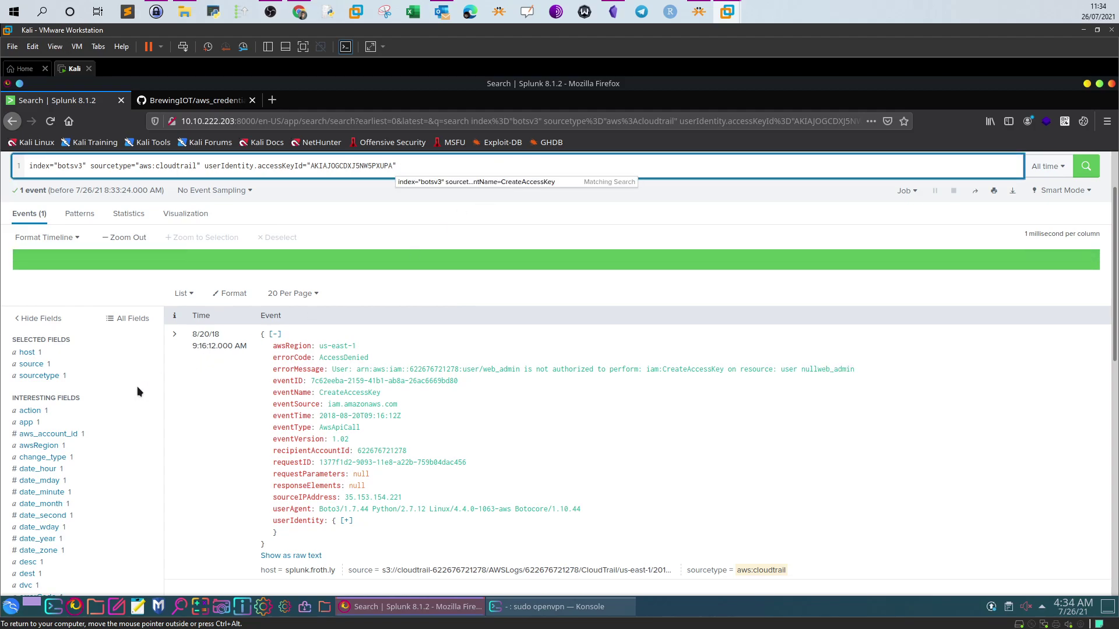
{"action": "left_click", "coordinate": [1085, 167]}
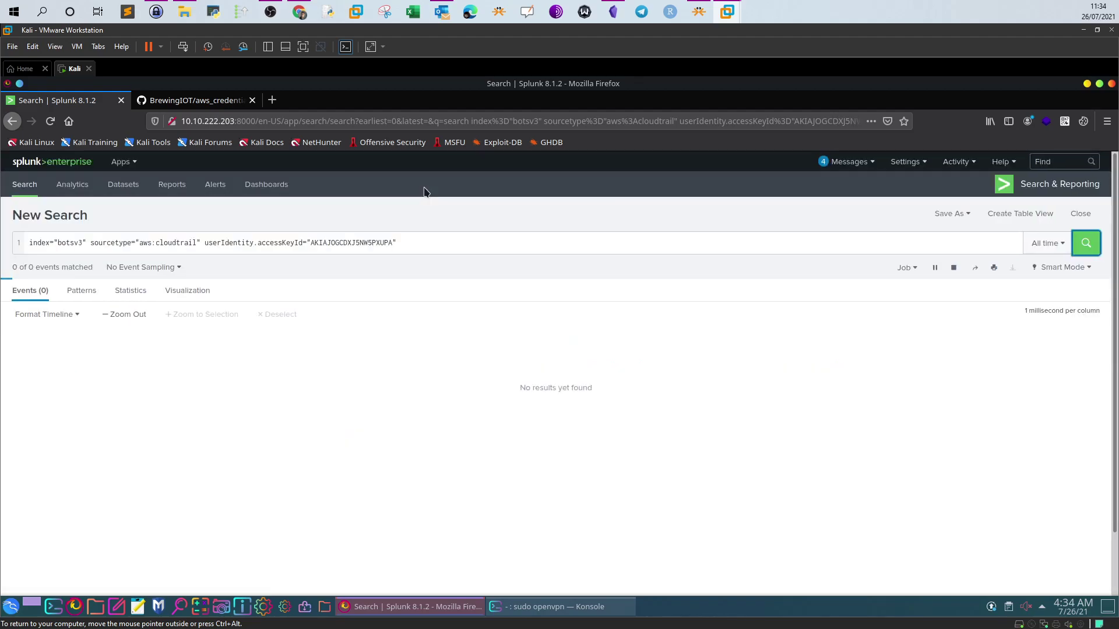
Narrow the leaked key's events to eventName=DescribeAccountAttributes and view the matching event's user agent
{"action": "scroll", "coordinate": [150, 398], "scroll_direction": "down", "scroll_amount": 5}
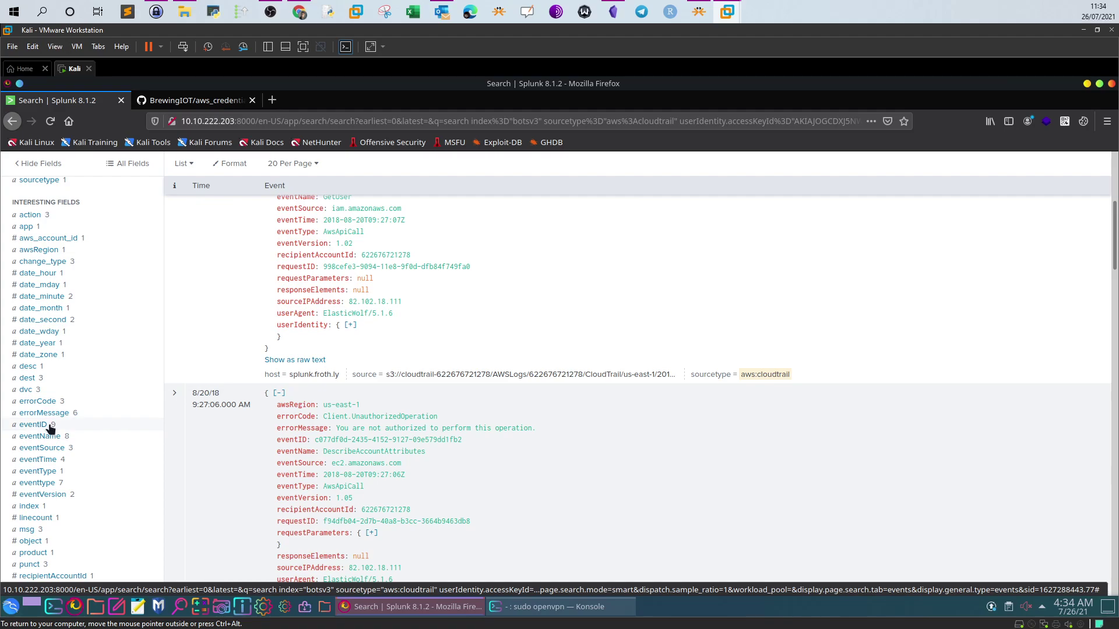
{"action": "scroll", "coordinate": [50, 430], "scroll_direction": "down", "scroll_amount": 1}
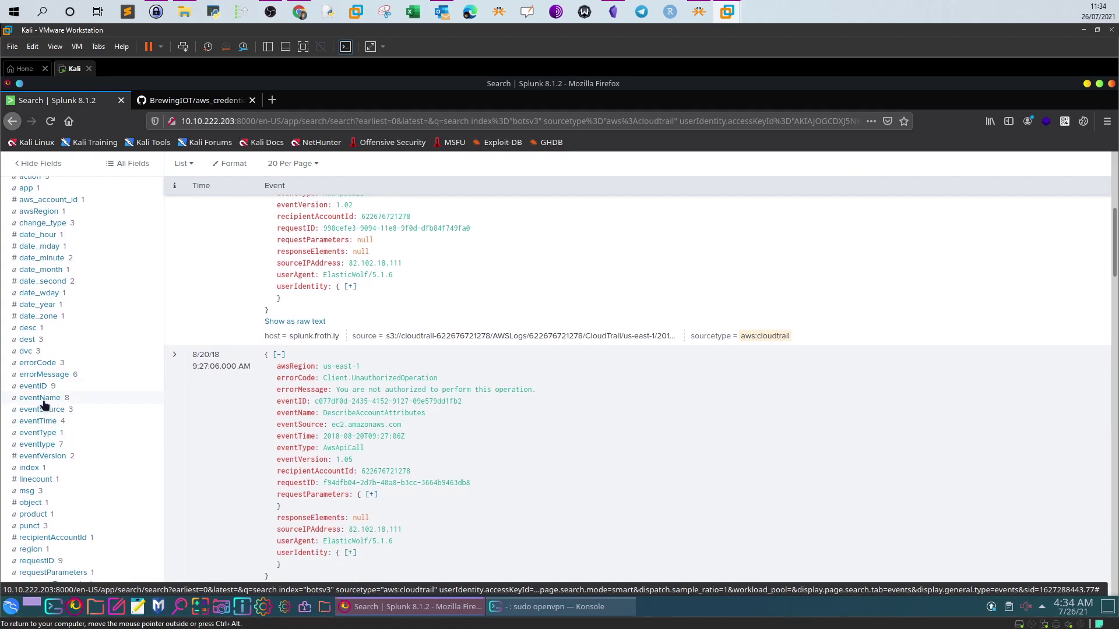
{"action": "left_click", "coordinate": [41, 400]}
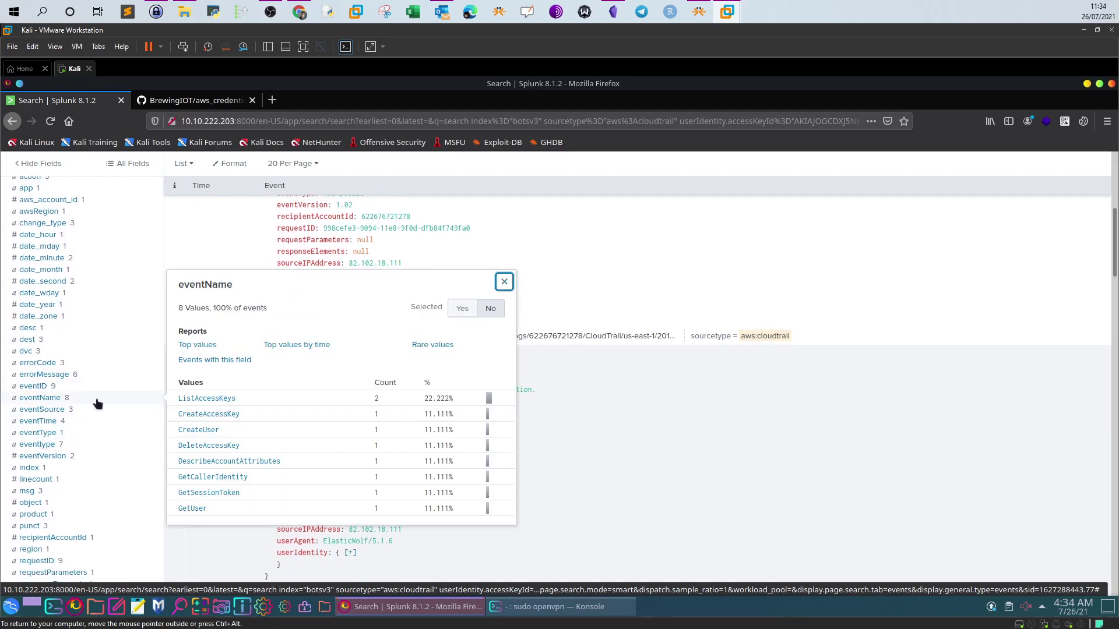
{"action": "left_click", "coordinate": [212, 463]}
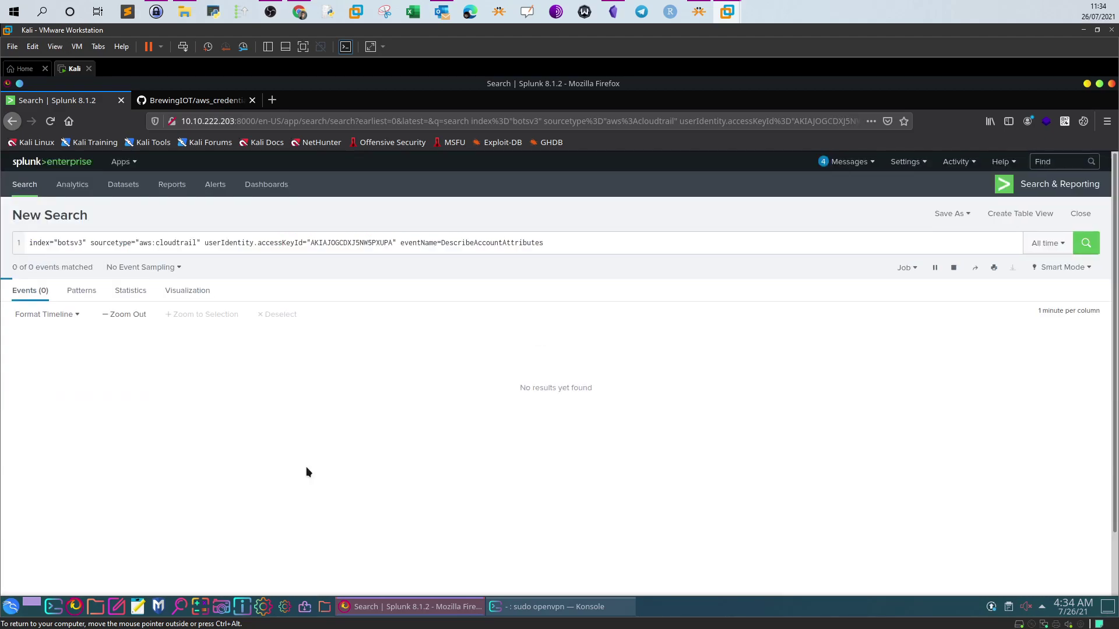
{"action": "scroll", "coordinate": [384, 431], "scroll_direction": "down", "scroll_amount": 4}
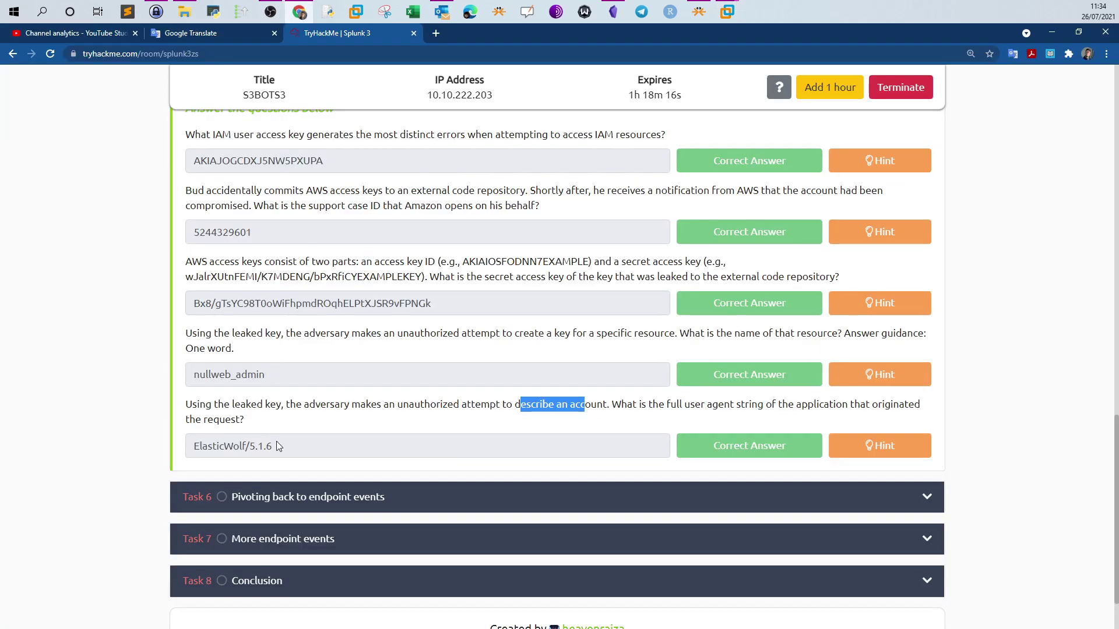
Check the user agent answer in TryHackMe and collapse Task 5, More AWS events
{"action": "left_click_drag", "start_coordinate": [277, 446], "coordinate": [200, 446]}
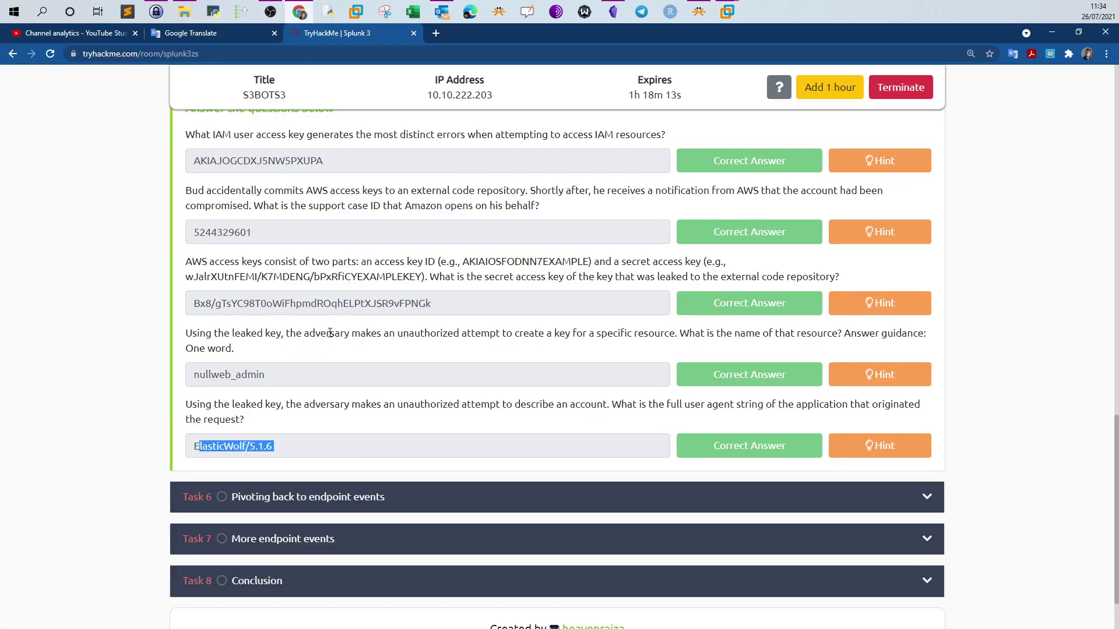
{"action": "scroll", "coordinate": [330, 332], "scroll_direction": "up", "scroll_amount": 12}
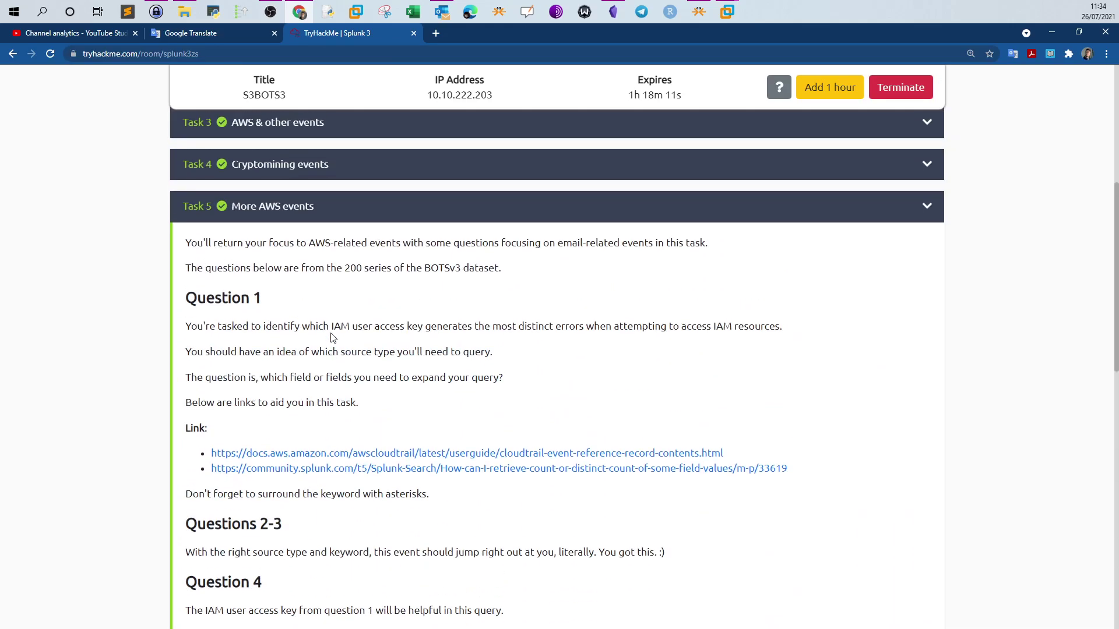
{"action": "left_click", "coordinate": [291, 214]}
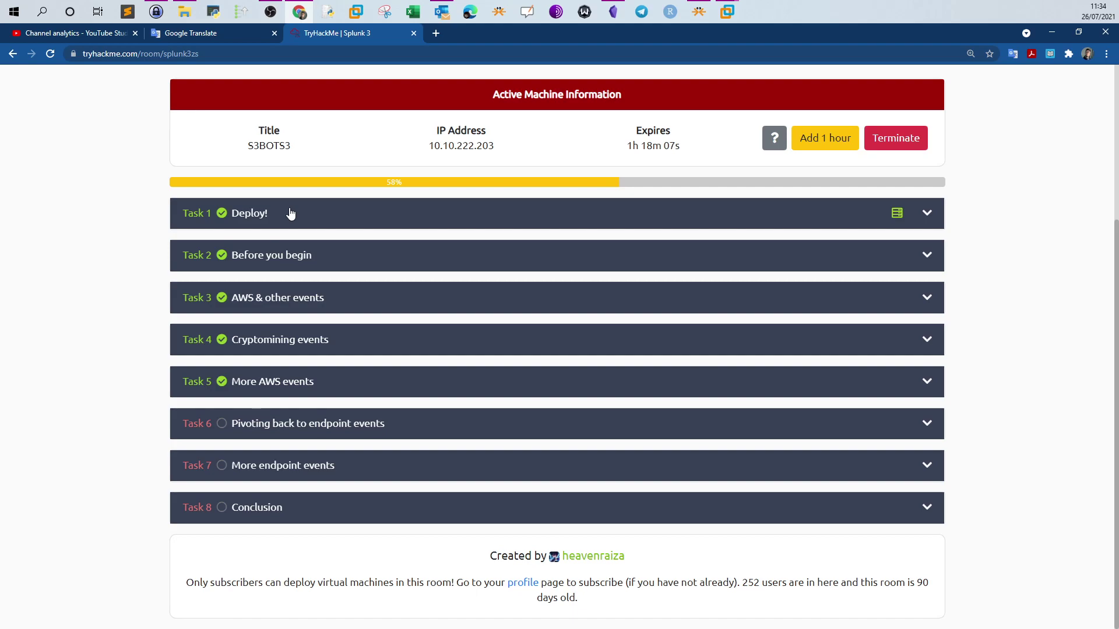